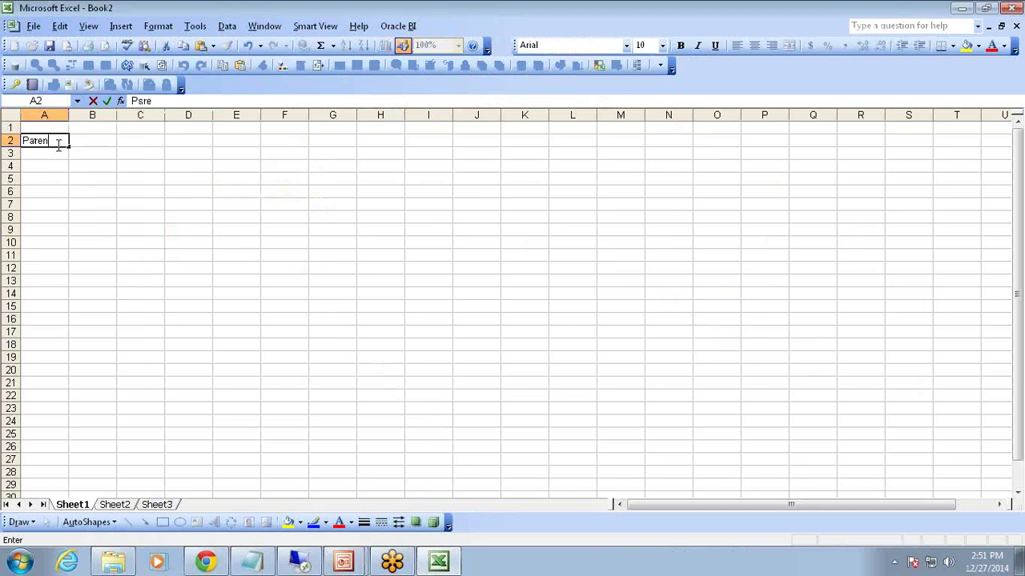
- Complete the Parent entry in A2 and list the child entities A and B in cells B3 and B4
{"action": "key", "text": "Return"}
{"action": "key", "text": "Right"}
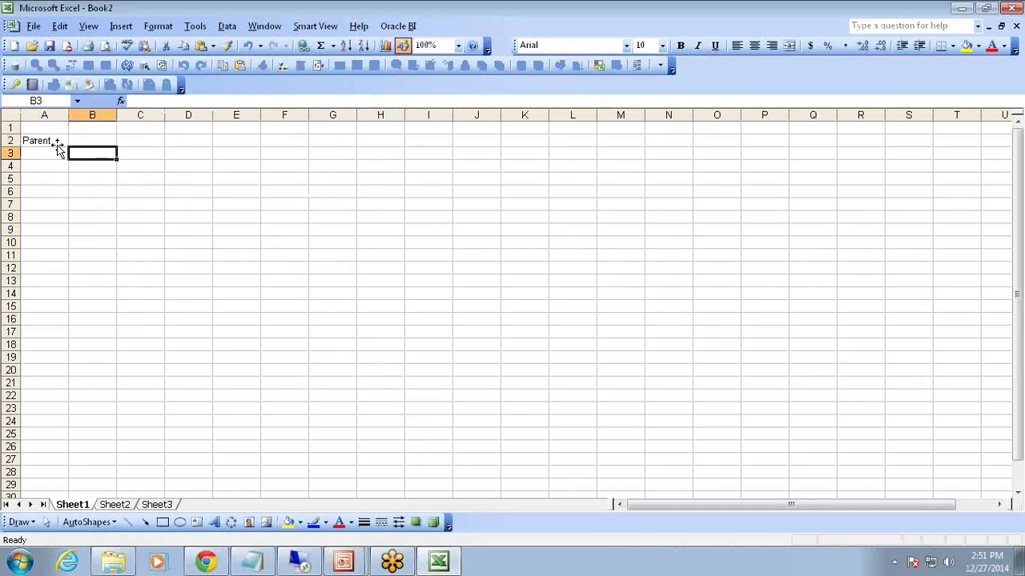
{"action": "type", "text": "Al"}
{"action": "key", "text": "Return"}
{"action": "type", "text": "B"}
{"action": "key", "text": "Return"}
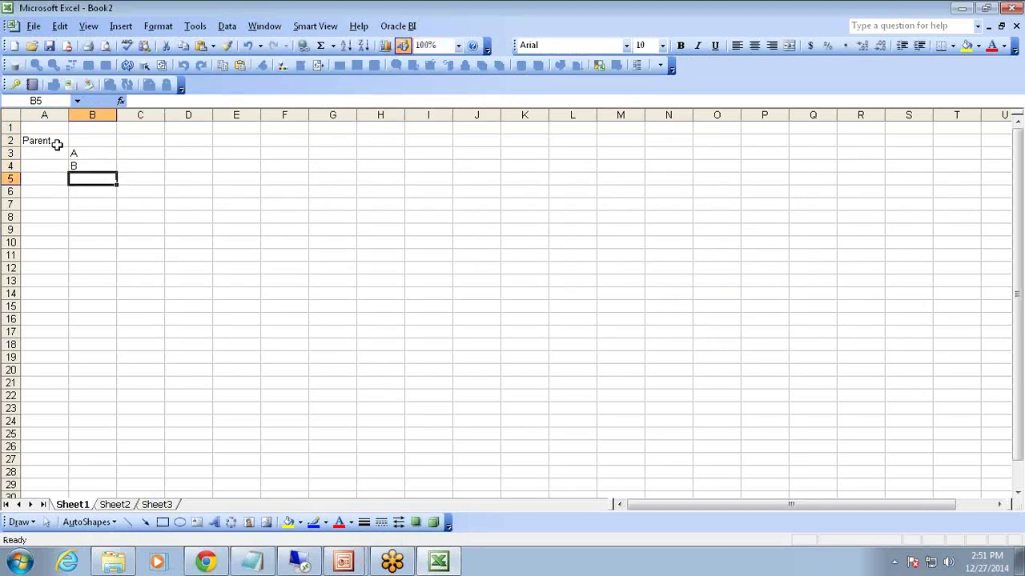
- Enter the account names SalesIC in C3 beside entity A and COGS in C4 beside entity B
{"action": "key", "text": "Up"}
{"action": "key", "text": "Up"}
{"action": "key", "text": "Right"}
{"action": "key", "text": "Up"}
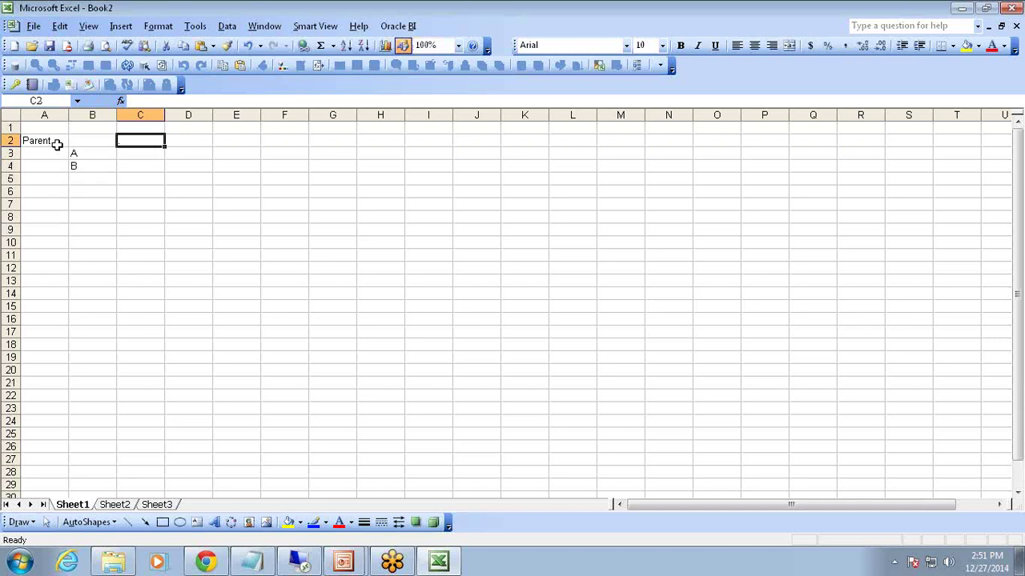
{"action": "key", "text": "Down"}
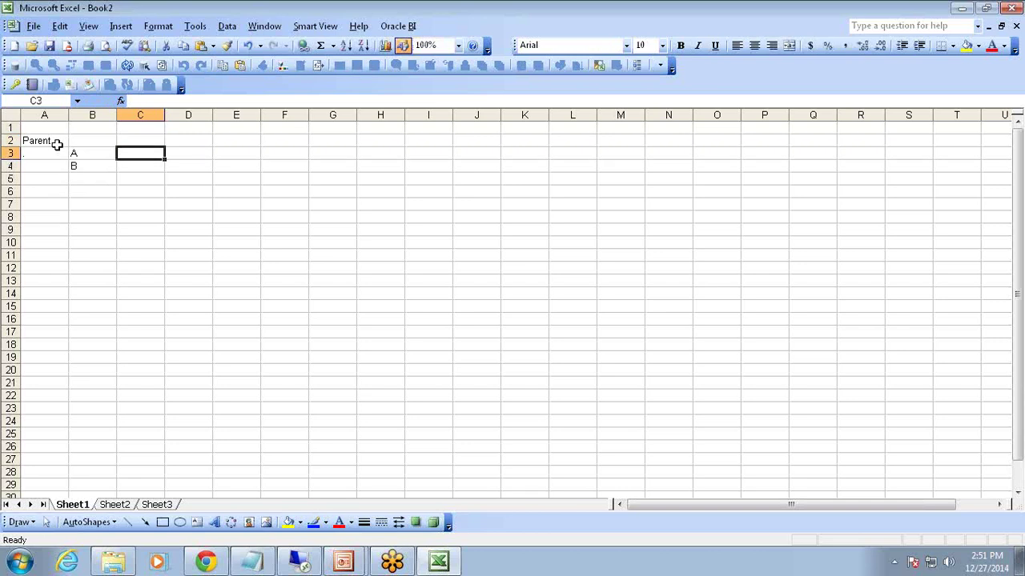
{"action": "type", "text": "Salaries"}
{"action": "key", "text": "Return"}
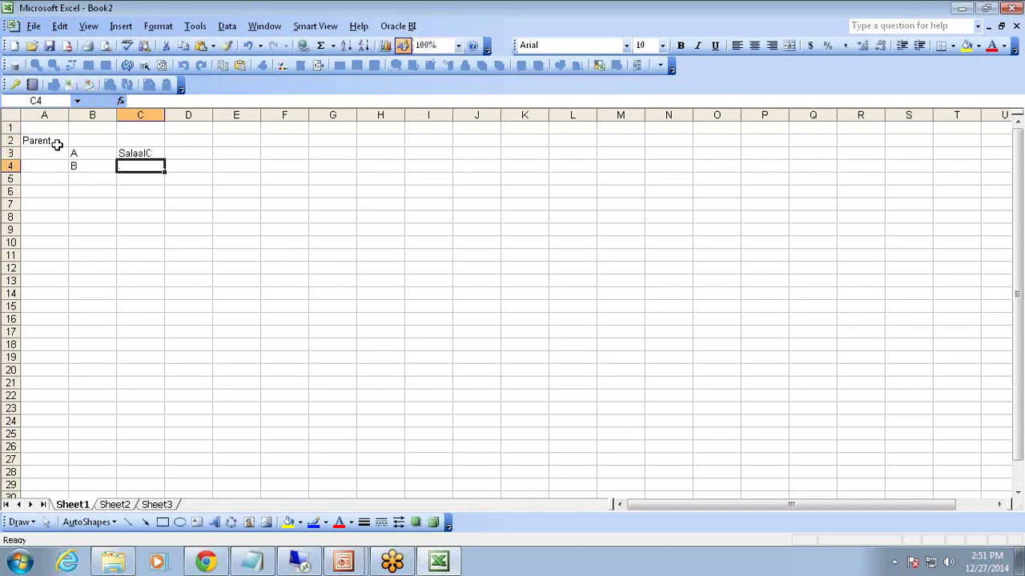
{"action": "type", "text": "COGS"}
{"action": "key", "text": "Return"}
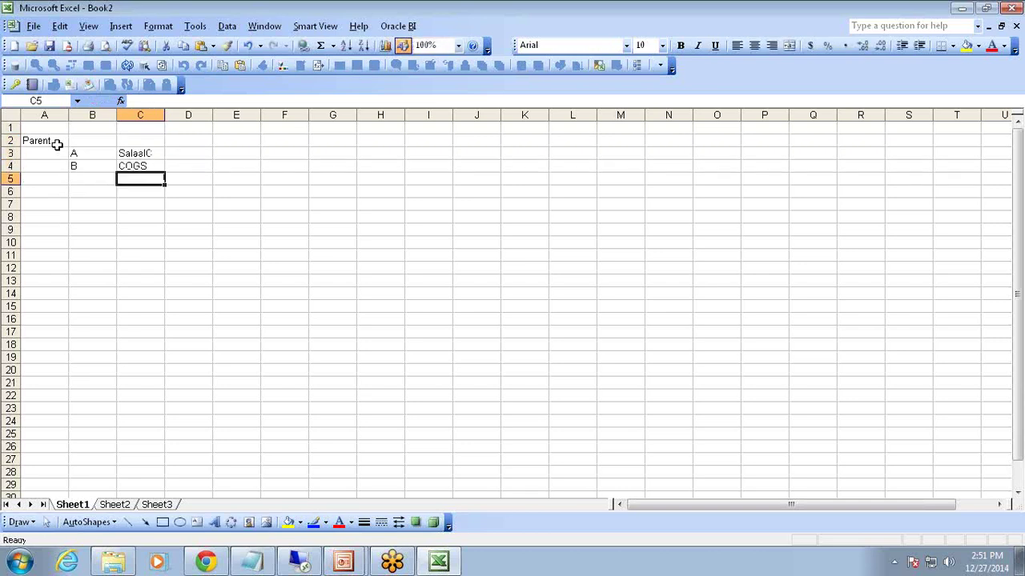
- Change the account name beside entity B in C4 to COGSIC
{"action": "key", "text": "Up"}
{"action": "key", "text": "Up"}
{"action": "key", "text": "Down"}
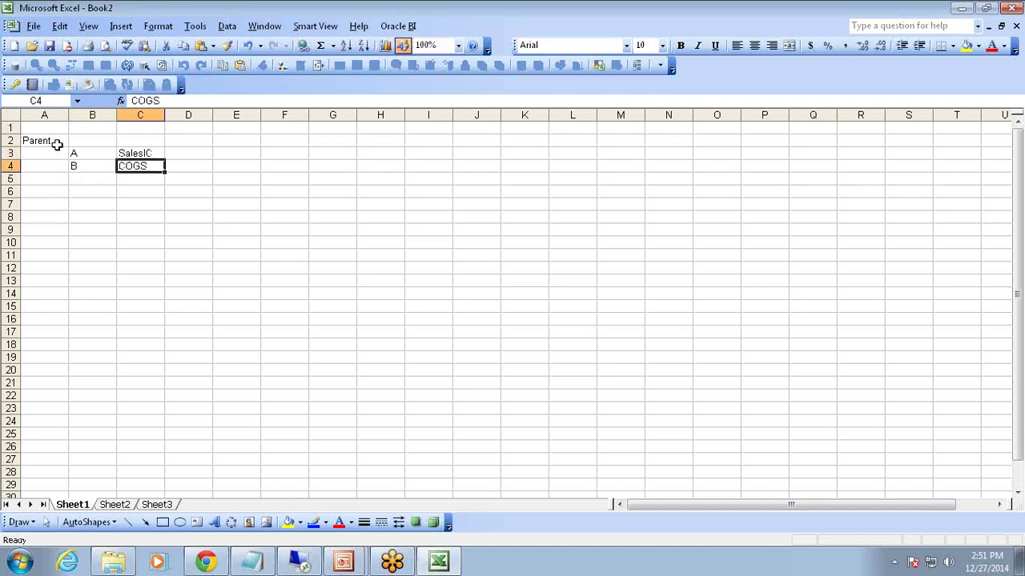
{"action": "key", "text": "F2"}
{"action": "type", "text": "|C"}
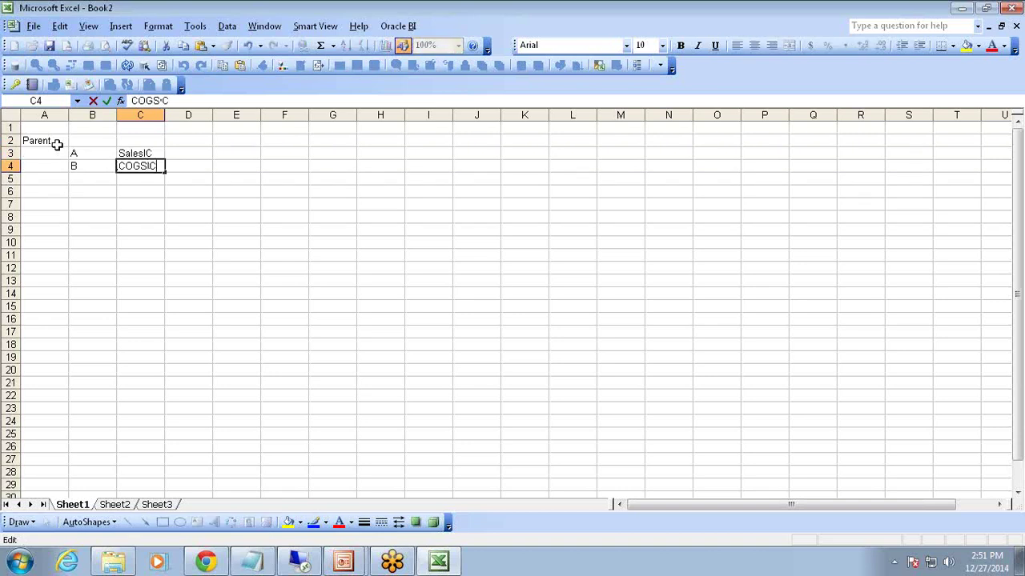
{"action": "key", "text": "Return"}
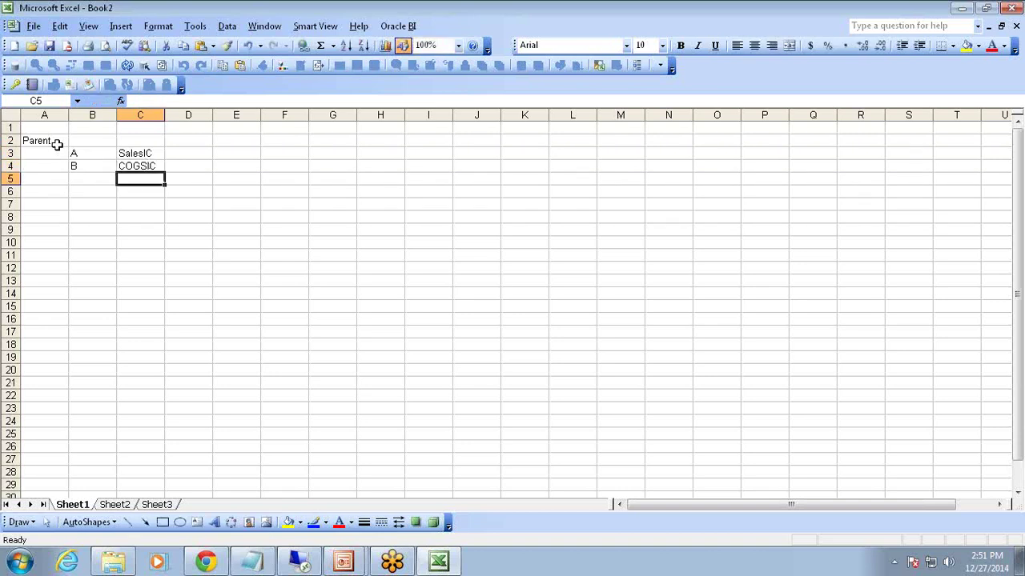
- Enter the amount 1500 for both SalesIC in D3 and COGSIC in D4
{"action": "key", "text": "Up"}
{"action": "key", "text": "Up"}
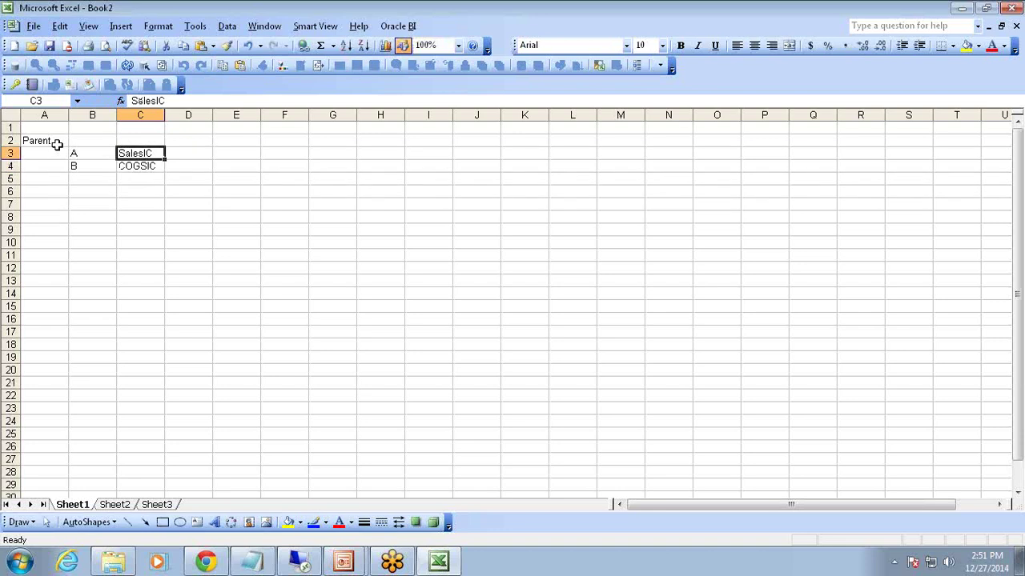
{"action": "key", "text": "Right"}
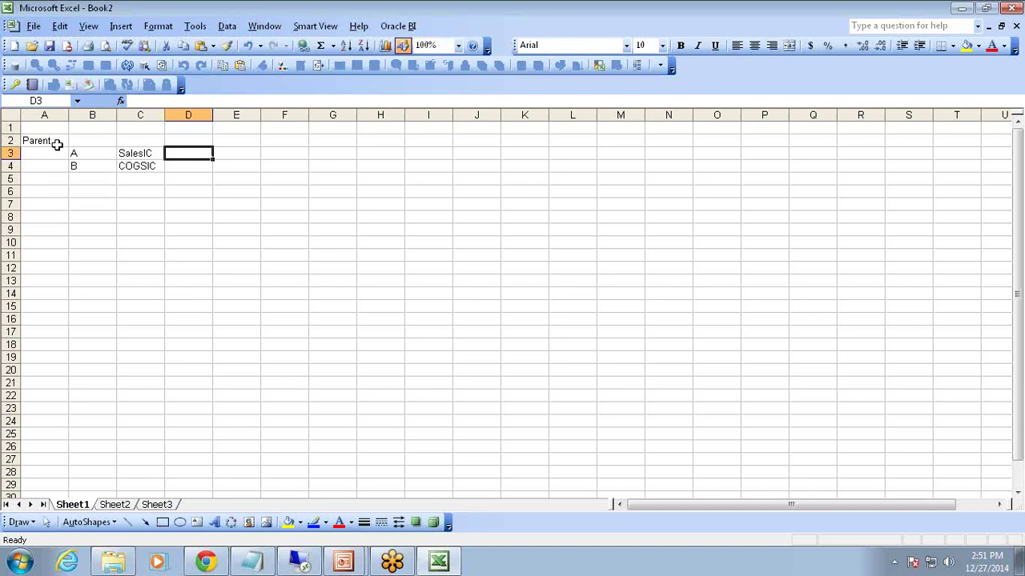
{"action": "key", "text": "Left"}
{"action": "key", "text": "Right"}
{"action": "key", "text": "Left"}
{"action": "key", "text": "Left"}
{"action": "key", "text": "Right"}
{"action": "key", "text": "Right"}
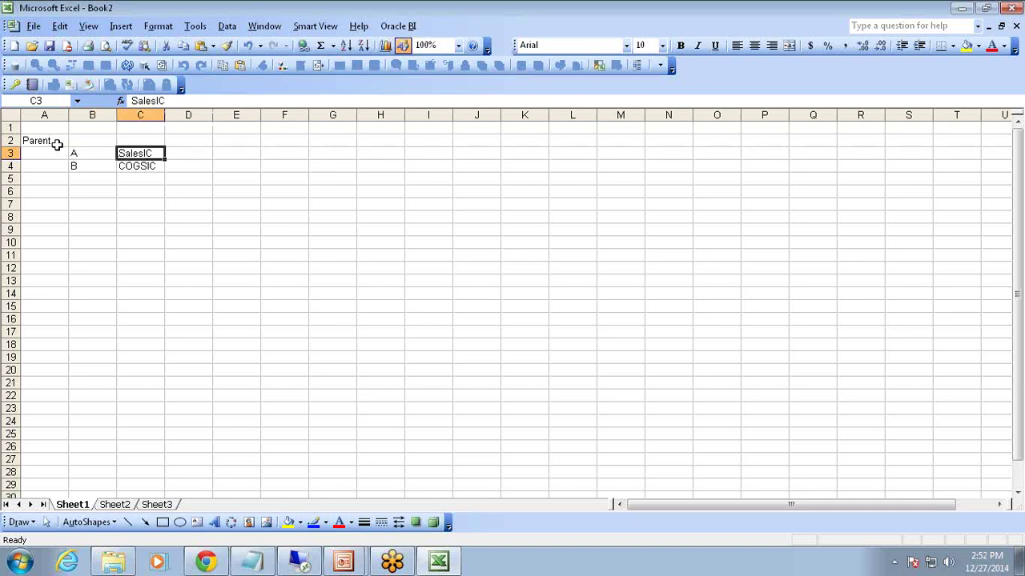
{"action": "type", "text": "1500"}
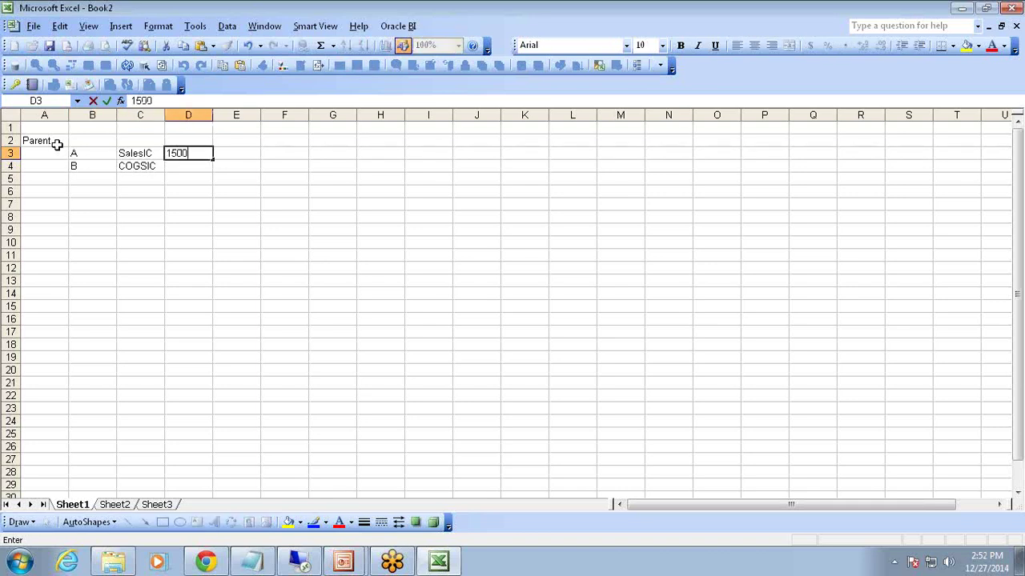
{"action": "key", "text": "Return"}
{"action": "type", "text": "1500"}
{"action": "key", "text": "Return"}
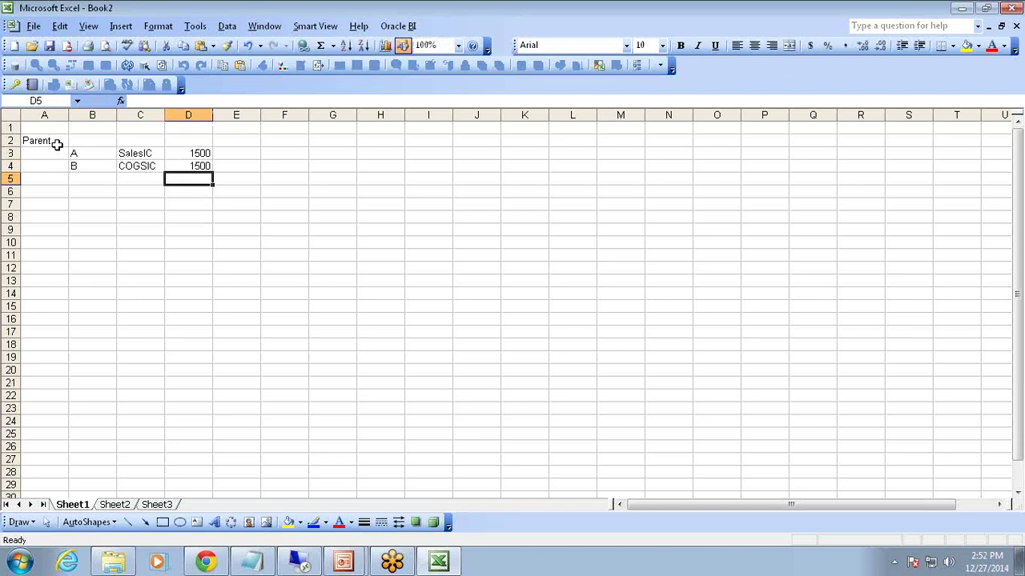
{"action": "key", "text": "Up"}
{"action": "key", "text": "Up"}
{"action": "key", "text": "Right"}
{"action": "key", "text": "Up"}
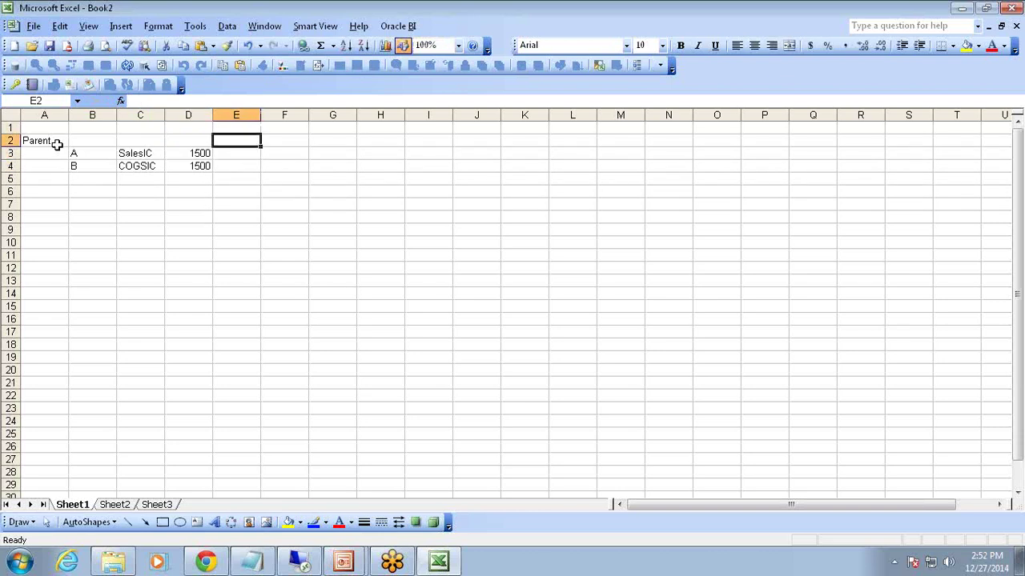
{"action": "key", "text": "Left"}
{"action": "key", "text": "Left"}
{"action": "key", "text": "Left"}
{"action": "key", "text": "Left"}
{"action": "key", "text": "Right"}
{"action": "key", "text": "Right"}
{"action": "key", "text": "Right"}
{"action": "key", "text": "Right"}
- Enter the label PlugAccount in C6, below the two intercompany accounts
{"action": "key", "text": "Down"}
{"action": "key", "text": "Down"}
{"action": "key", "text": "Down"}
{"action": "key", "text": "Down"}
{"action": "key", "text": "Left"}
{"action": "key", "text": "Left"}
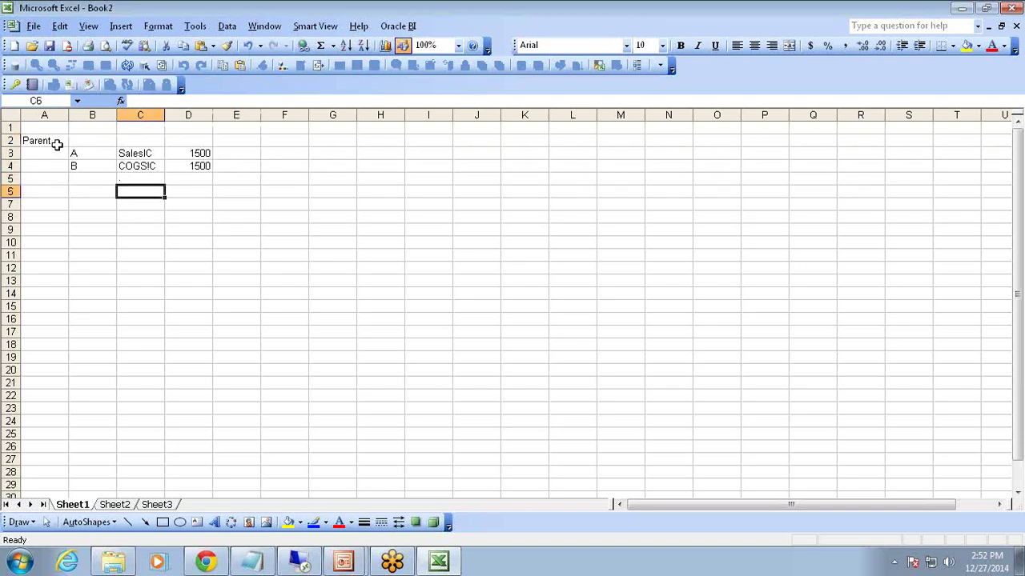
{"action": "type", "text": "Plugg"}
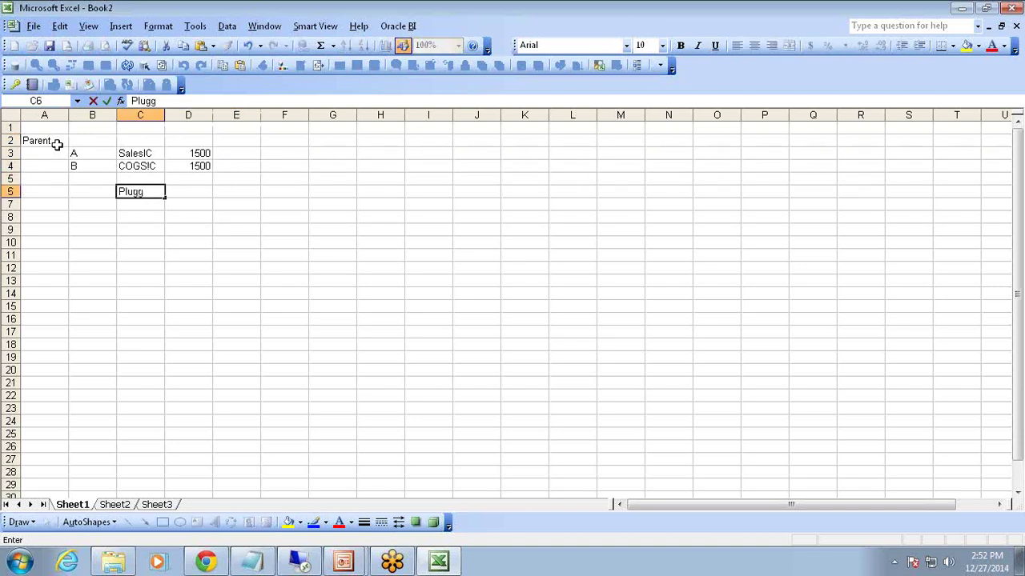
{"action": "key", "text": "BackSpace"}
{"action": "type", "text": "Account"}
{"action": "key", "text": "Return"}
- Enter 1400 in E4 beside the COGSIC amount
{"action": "key", "text": "Up"}
{"action": "key", "text": "Up"}
{"action": "key", "text": "Up"}
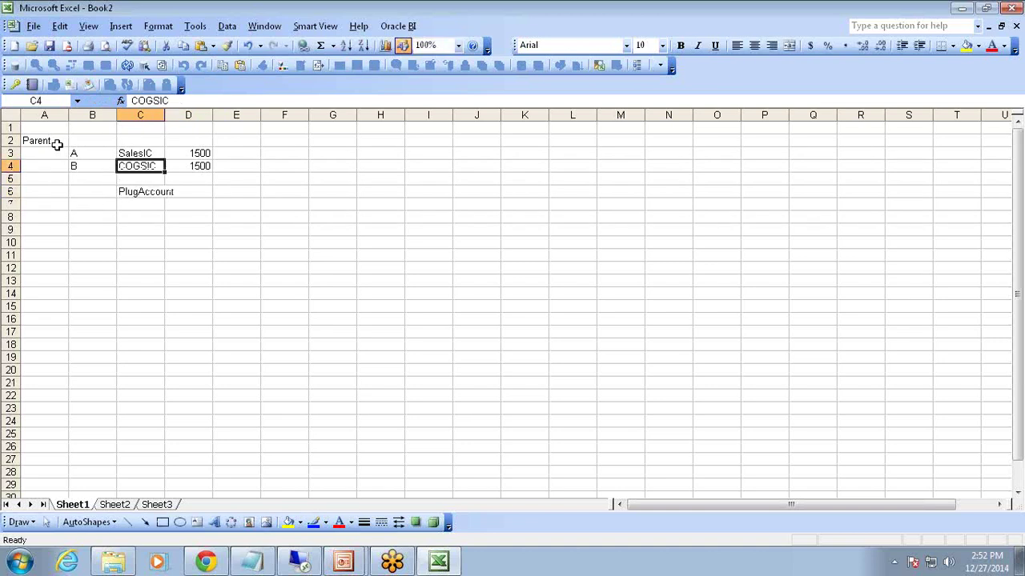
{"action": "key", "text": "Right"}
{"action": "key", "text": "Right"}
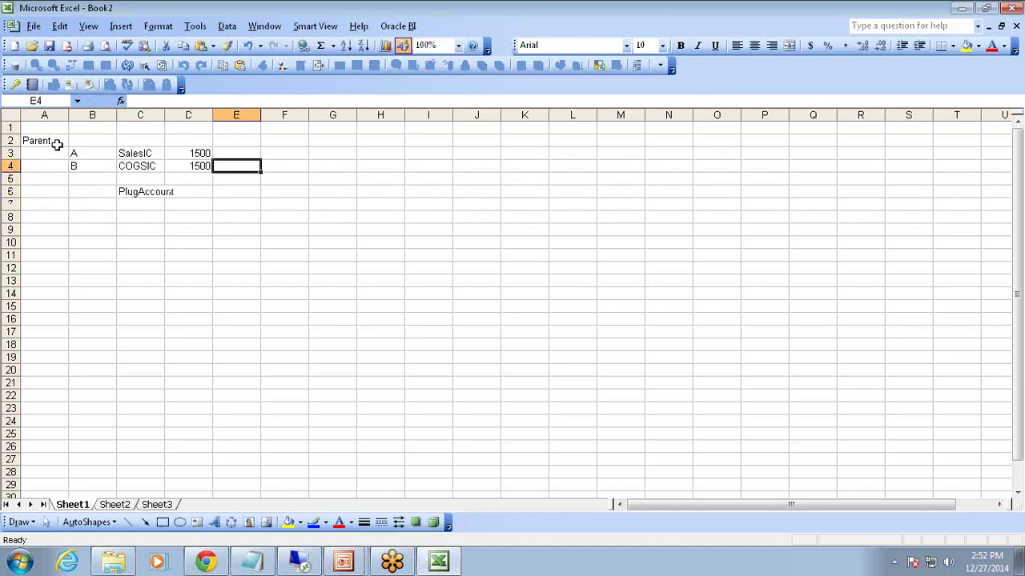
{"action": "type", "text": "1400"}
{"action": "key", "text": "Return"}
- Fit column C to its contents and enter 100 for PlugAccount in D6
{"action": "key", "text": "Left"}
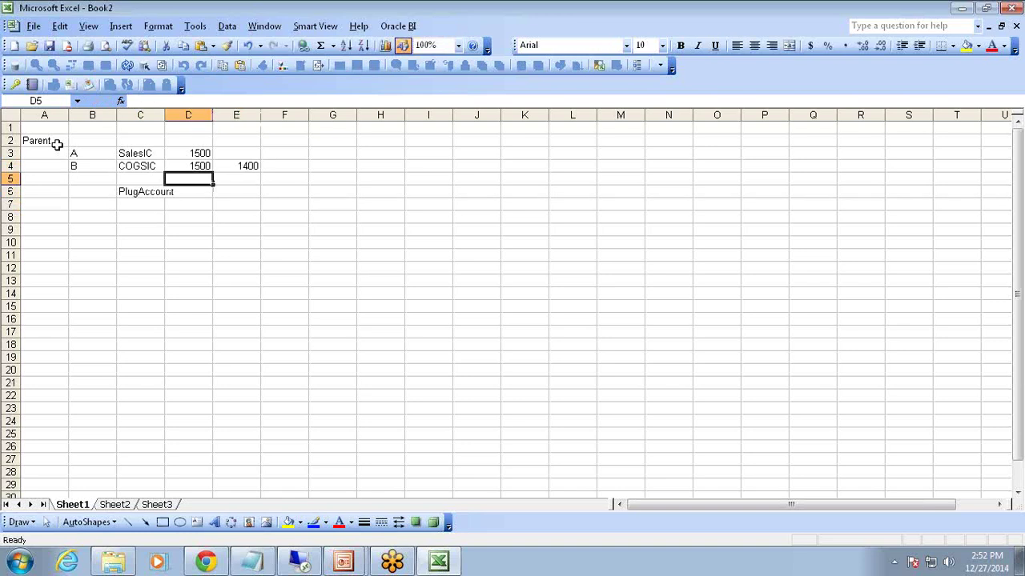
{"action": "key", "text": "Down"}
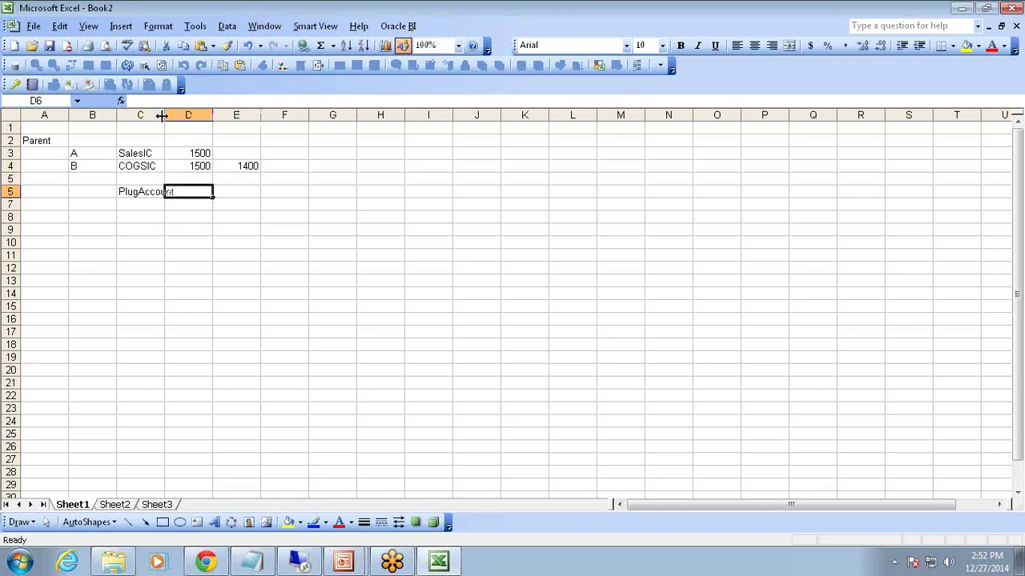
{"action": "double_click", "coordinate": [164, 115]}
{"action": "type", "text": "1"}
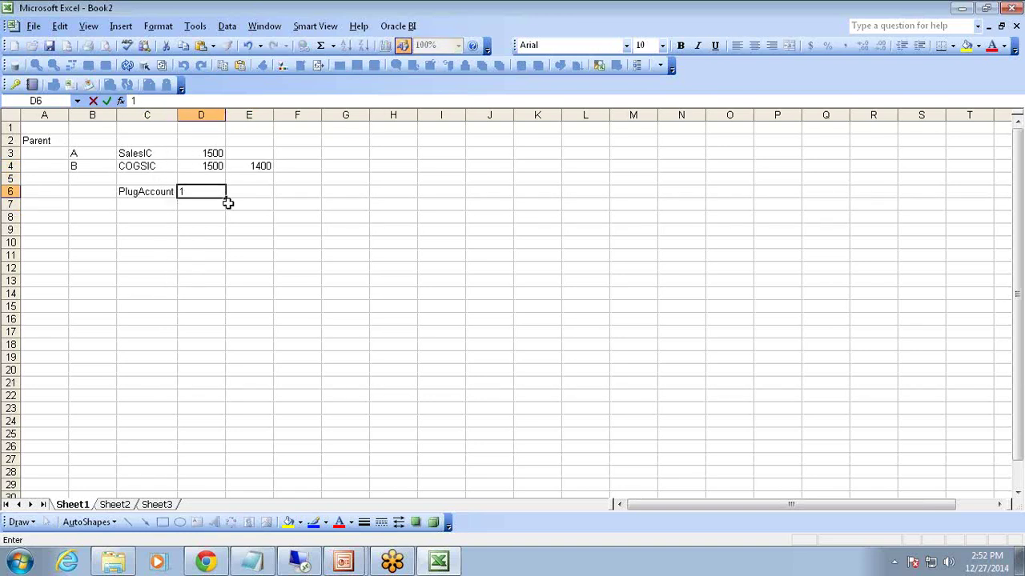
{"action": "type", "text": "00"}
{"action": "key", "text": "Return"}
- Head column E with Value in E1 and Elimination in E2
{"action": "key", "text": "Up"}
{"action": "key", "text": "Up"}
{"action": "key", "text": "Up"}
{"action": "key", "text": "Up"}
{"action": "key", "text": "Up"}
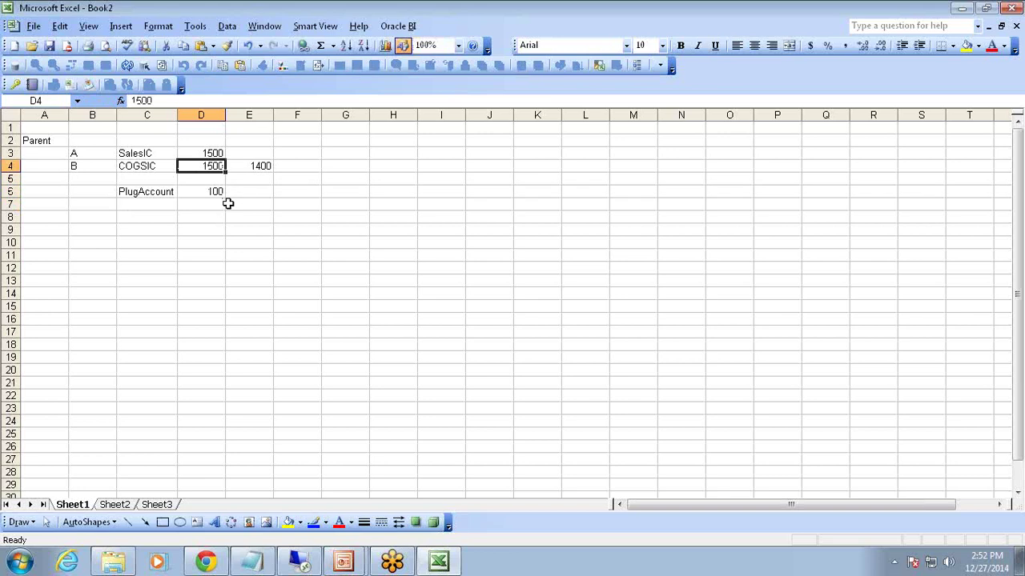
{"action": "key", "text": "Right"}
{"action": "key", "text": "Up"}
{"action": "type", "text": "Value"}
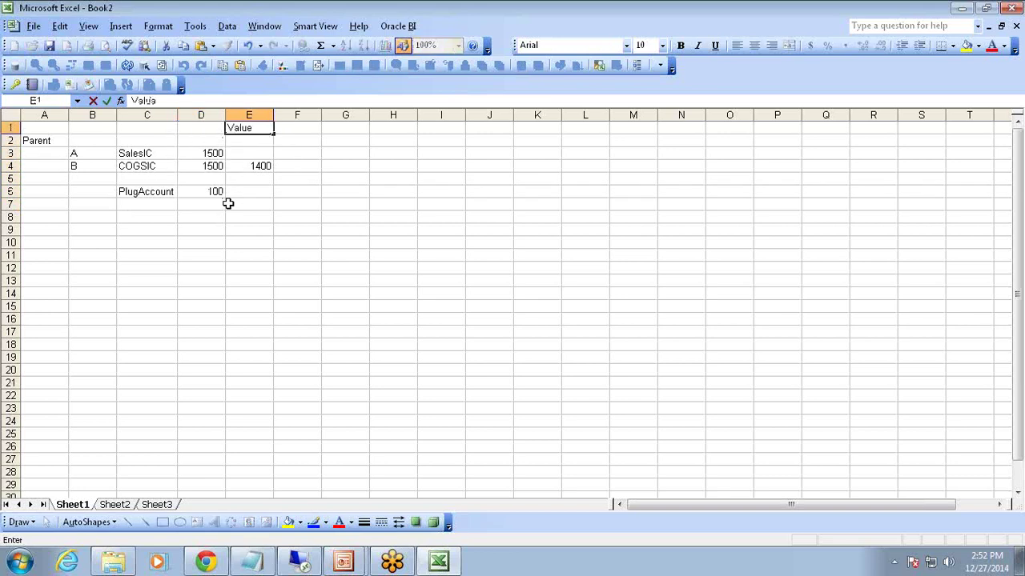
{"action": "key", "text": "Return"}
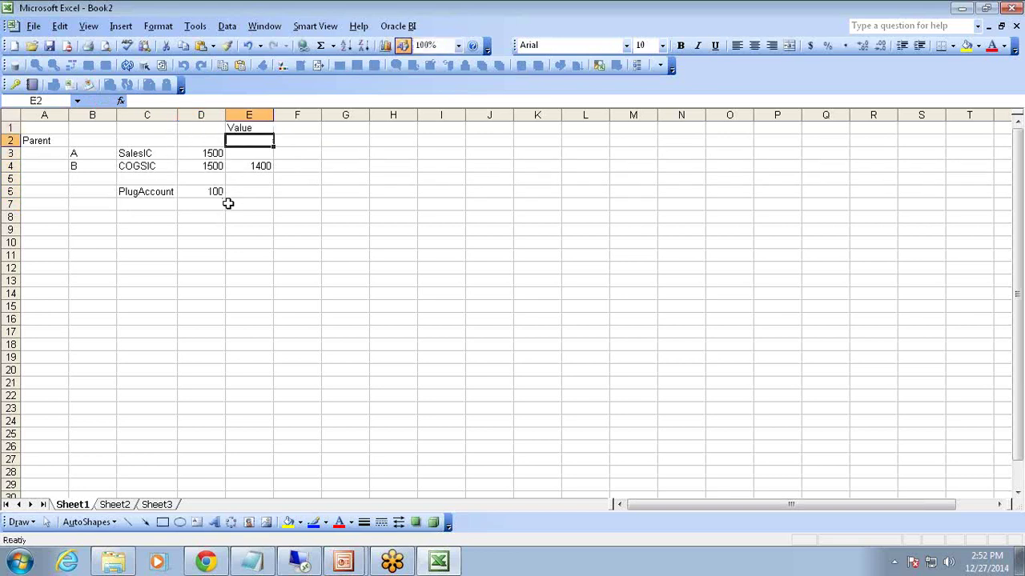
{"action": "type", "text": "Eliminati"}
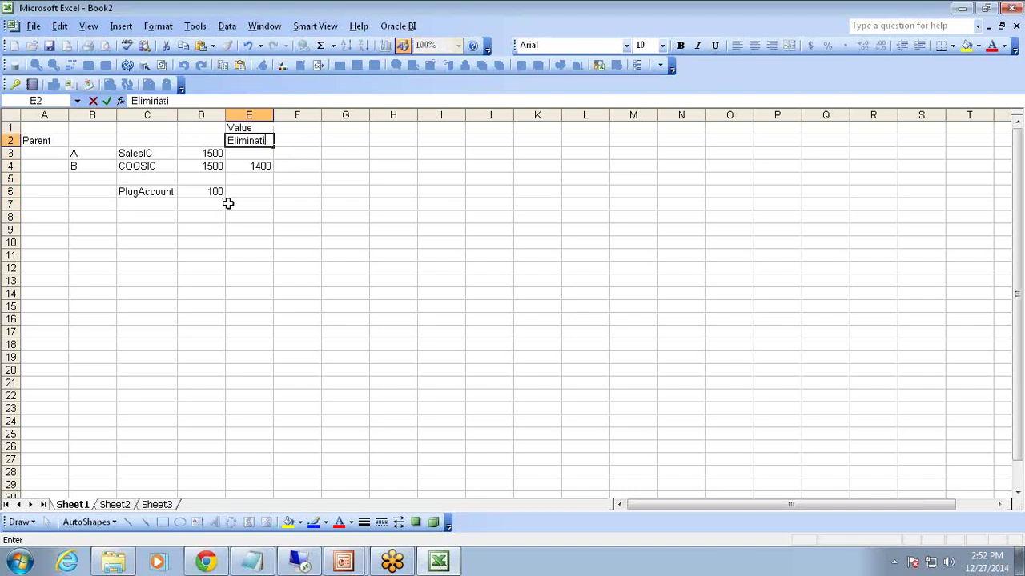
{"action": "type", "text": "on"}
{"action": "key", "text": "Return"}
- Clear cell E4 and enter -1500 in E3 as the elimination of the SalesIC amount
{"action": "key", "text": "Return"}
{"action": "key", "text": "Delete"}
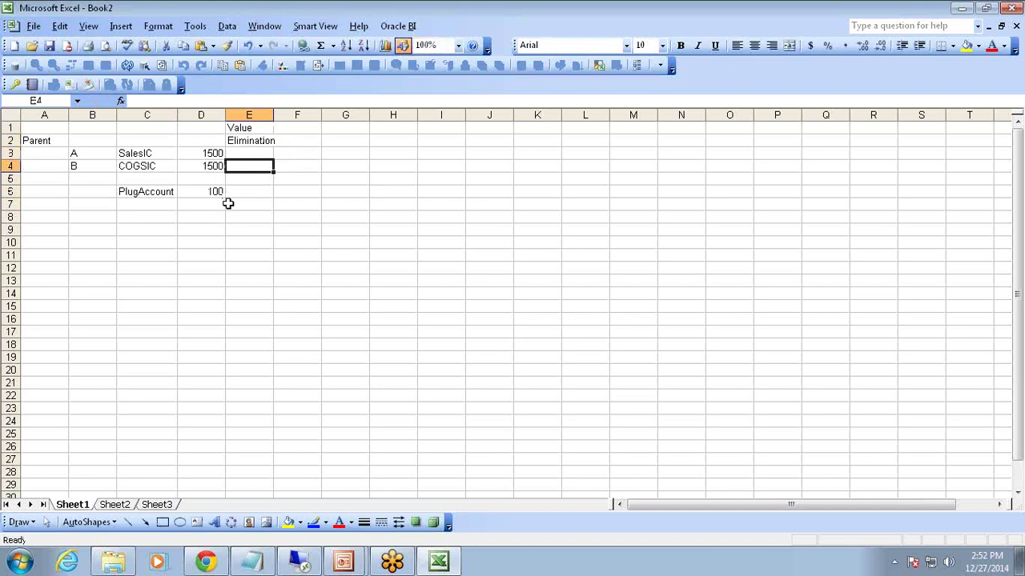
{"action": "key", "text": "Up"}
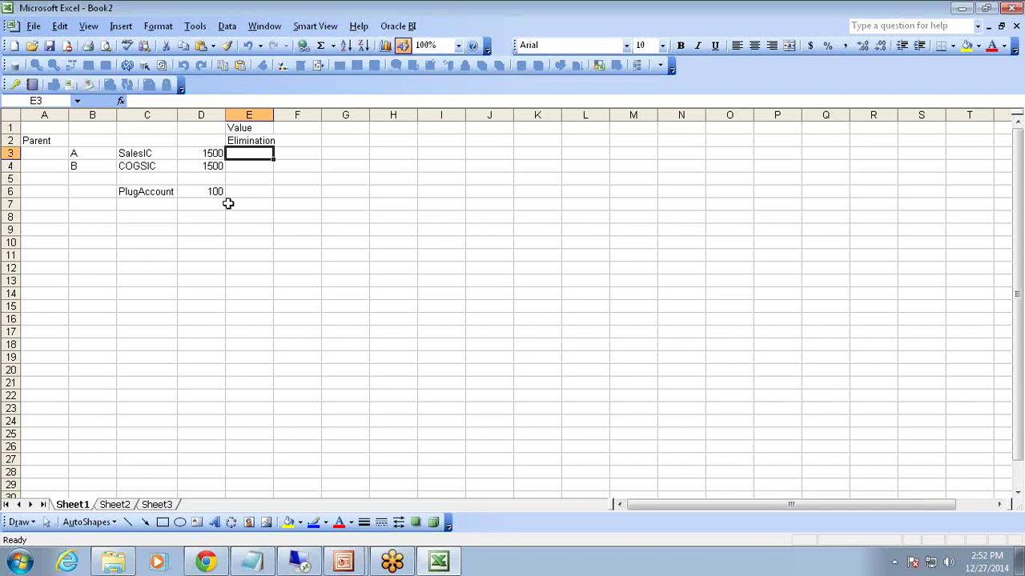
{"action": "left_click", "coordinate": [134, 150]}
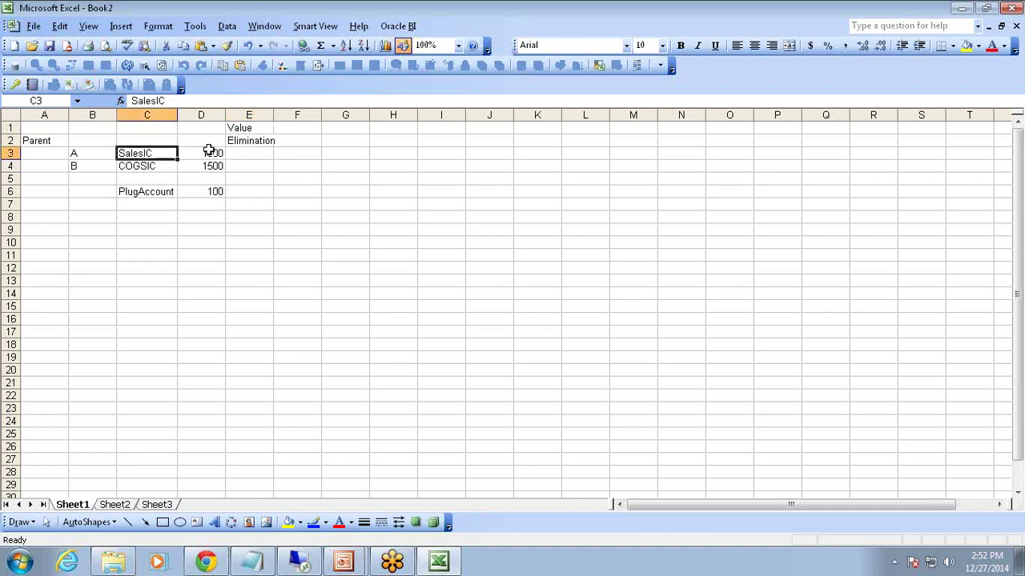
{"action": "left_click", "coordinate": [262, 151]}
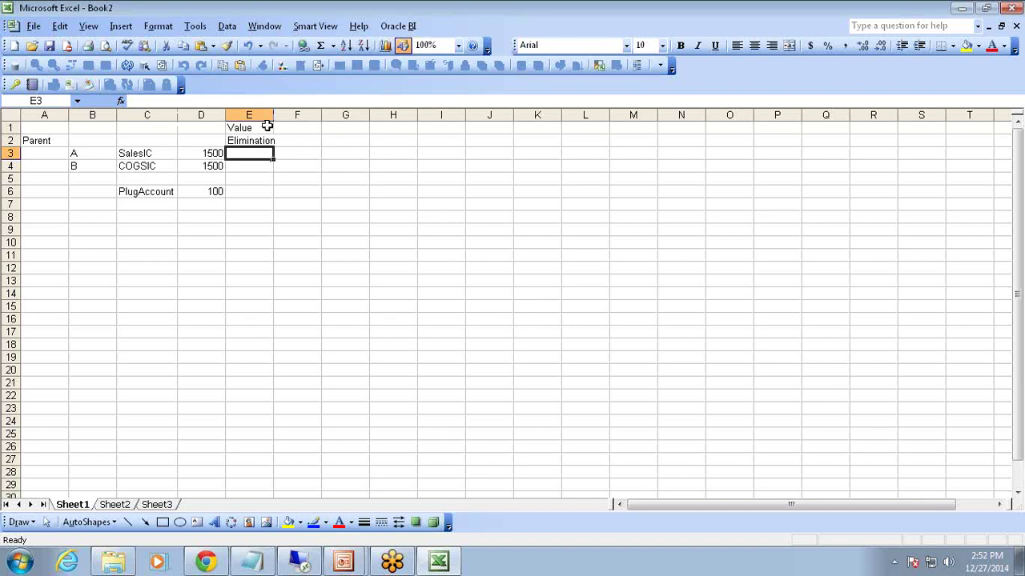
{"action": "left_click", "coordinate": [266, 127]}
{"action": "left_click", "coordinate": [272, 156]}
{"action": "type", "text": "-15"}
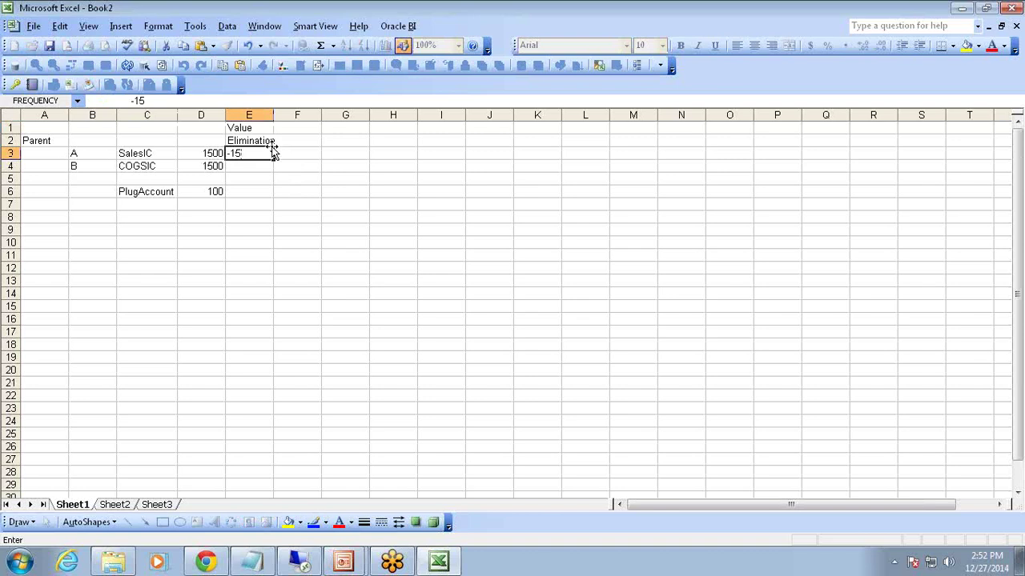
{"action": "type", "text": "00"}
{"action": "key", "text": "Return"}
- Set the COGSIC amount in D4 to 1400 and enter its elimination of -1400 in E4
{"action": "key", "text": "Left"}
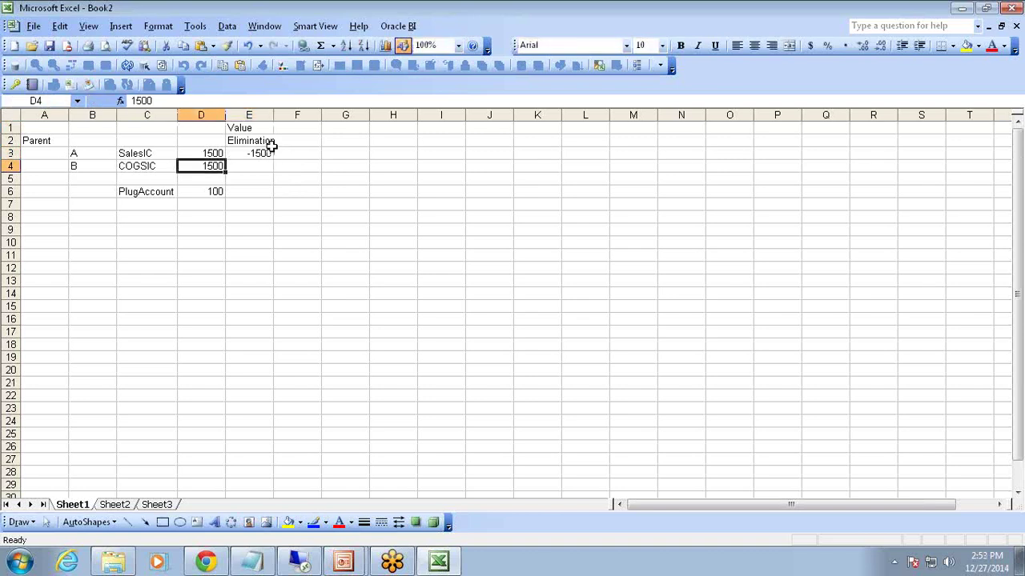
{"action": "type", "text": "1400"}
{"action": "key", "text": "Return"}
{"action": "key", "text": "Up"}
{"action": "key", "text": "Right"}
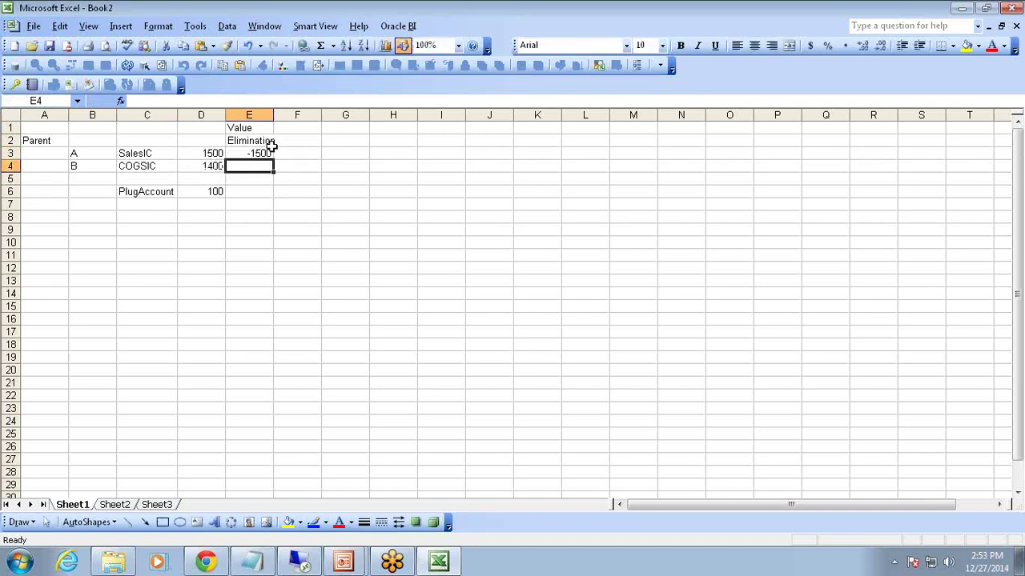
{"action": "type", "text": "-1400"}
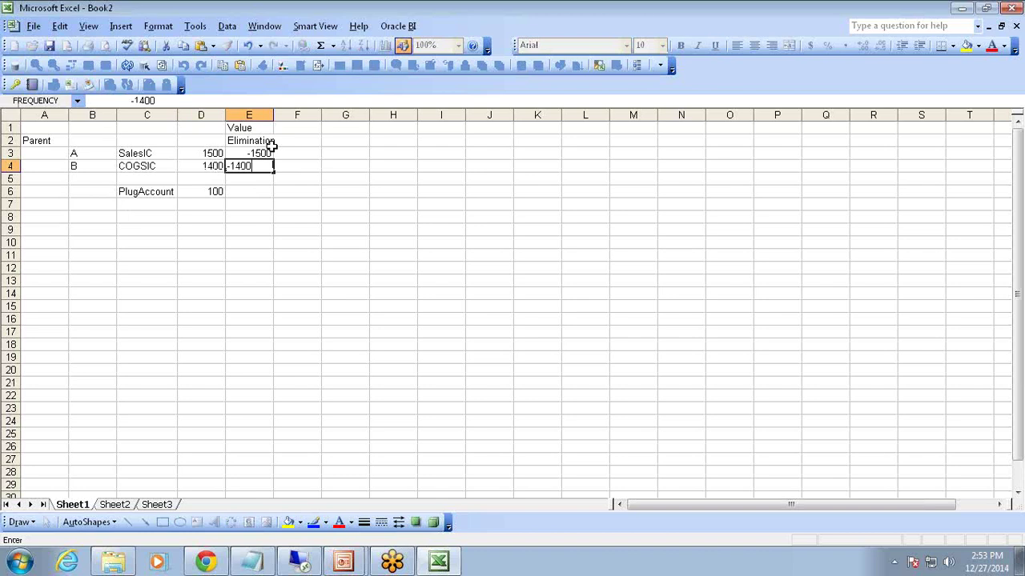
{"action": "key", "text": "Return"}
{"action": "key", "text": "Up"}
{"action": "key", "text": "Up"}
{"action": "key", "text": "Left"}
{"action": "key", "text": "Left"}
{"action": "key", "text": "Right"}
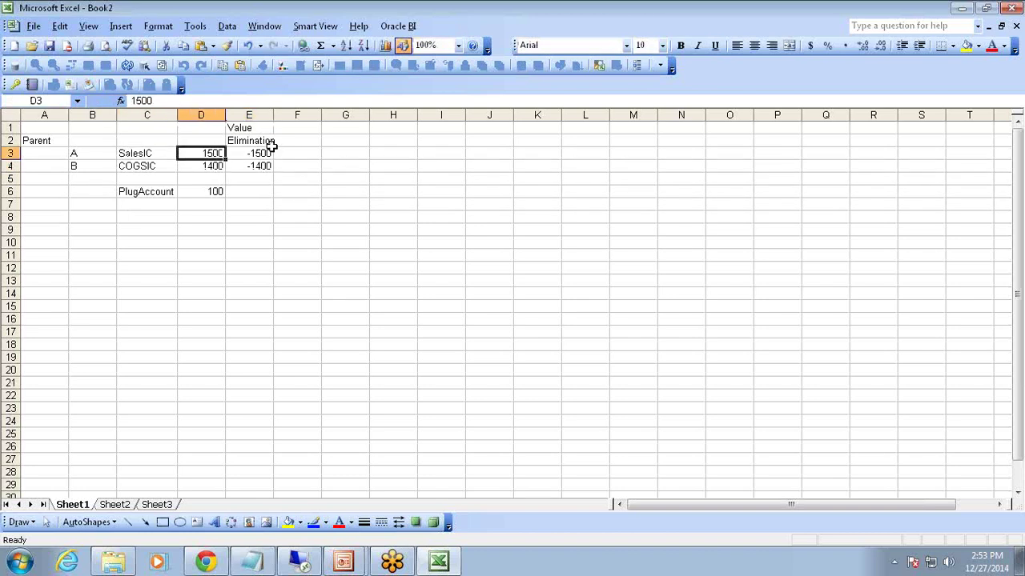
- Review the SalesIC and COGSIC amounts, their eliminations for entities A and B, and the PlugAccount difference in the worksheet
{"action": "key", "text": "Right"}
{"action": "key", "text": "Left"}
{"action": "key", "text": "Left"}
{"action": "key", "text": "Left"}
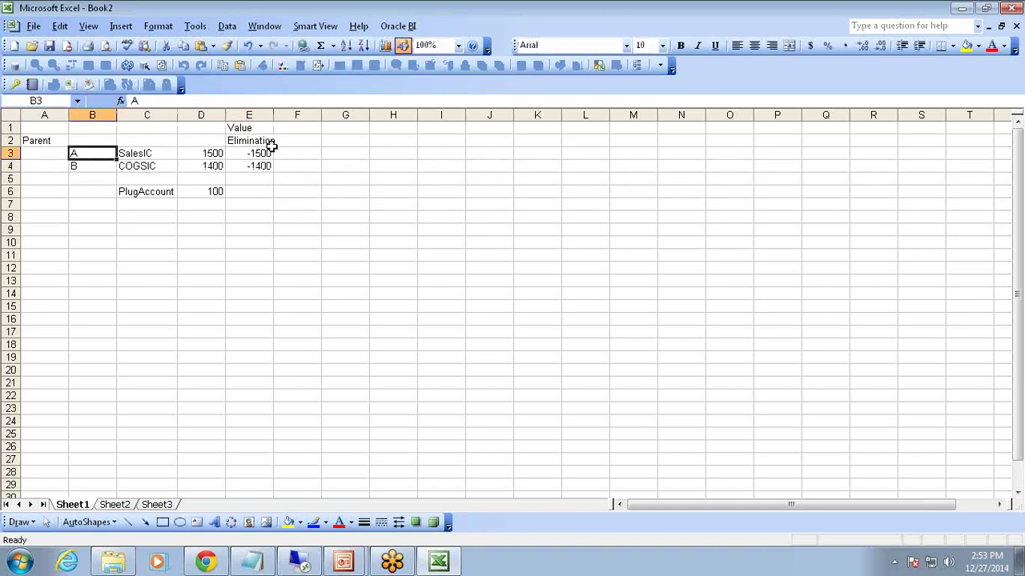
{"action": "key", "text": "Left"}
{"action": "key", "text": "Up"}
{"action": "key", "text": "Down"}
{"action": "key", "text": "Down"}
{"action": "key", "text": "Right"}
{"action": "key", "text": "Right"}
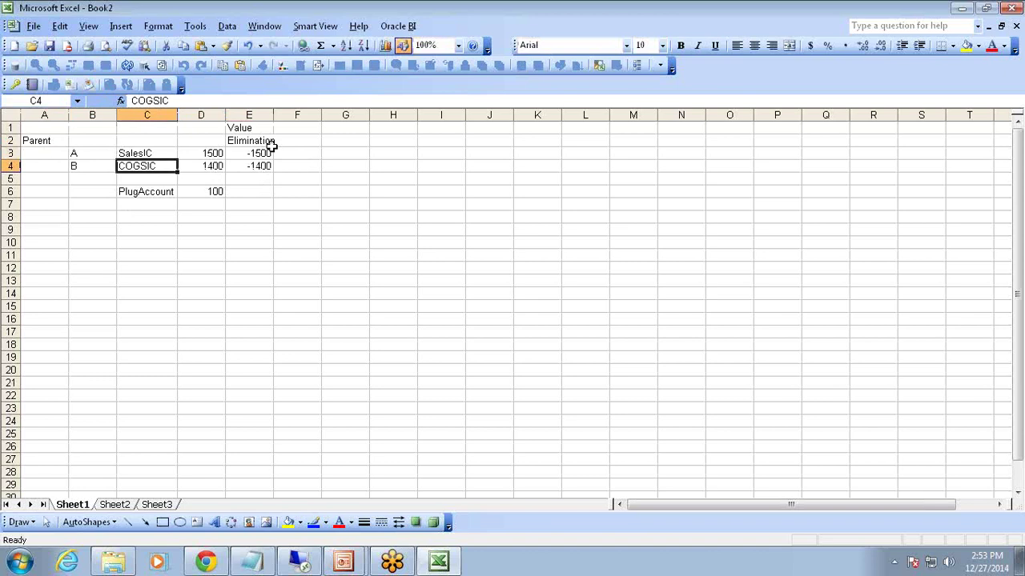
{"action": "key", "text": "Right"}
{"action": "key", "text": "Right"}
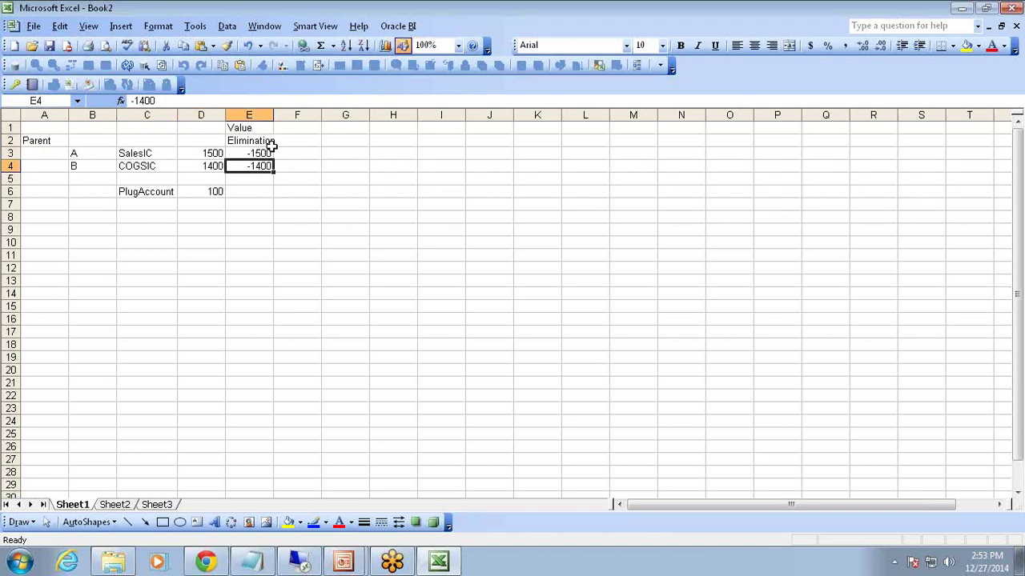
{"action": "key", "text": "Up"}
{"action": "key", "text": "Up"}
{"action": "key", "text": "Left"}
{"action": "key", "text": "Left"}
{"action": "key", "text": "Left"}
{"action": "key", "text": "Down"}
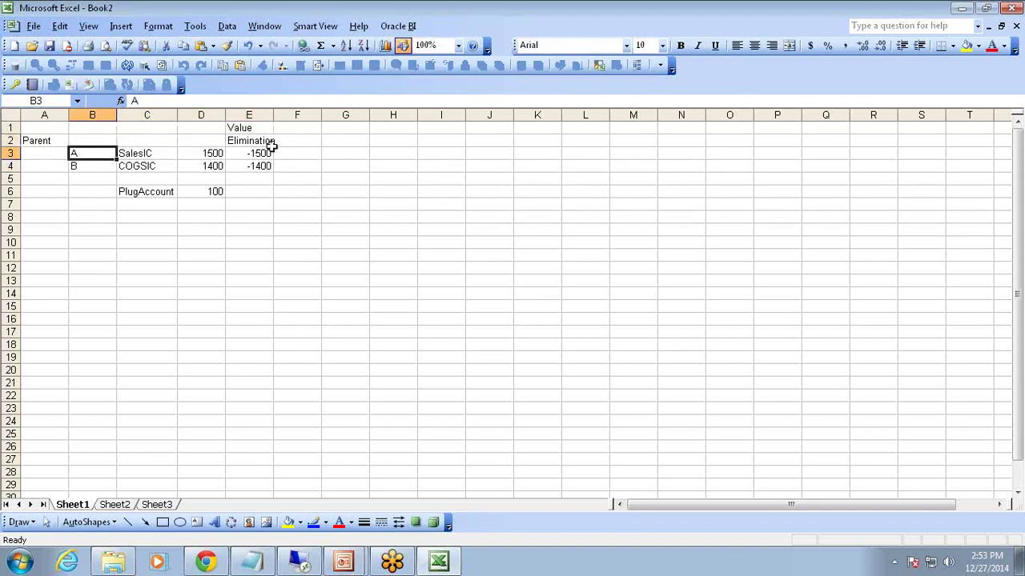
{"action": "key", "text": "Down"}
{"action": "key", "text": "Down"}
{"action": "key", "text": "Down"}
{"action": "key", "text": "Right"}
{"action": "key", "text": "Right"}
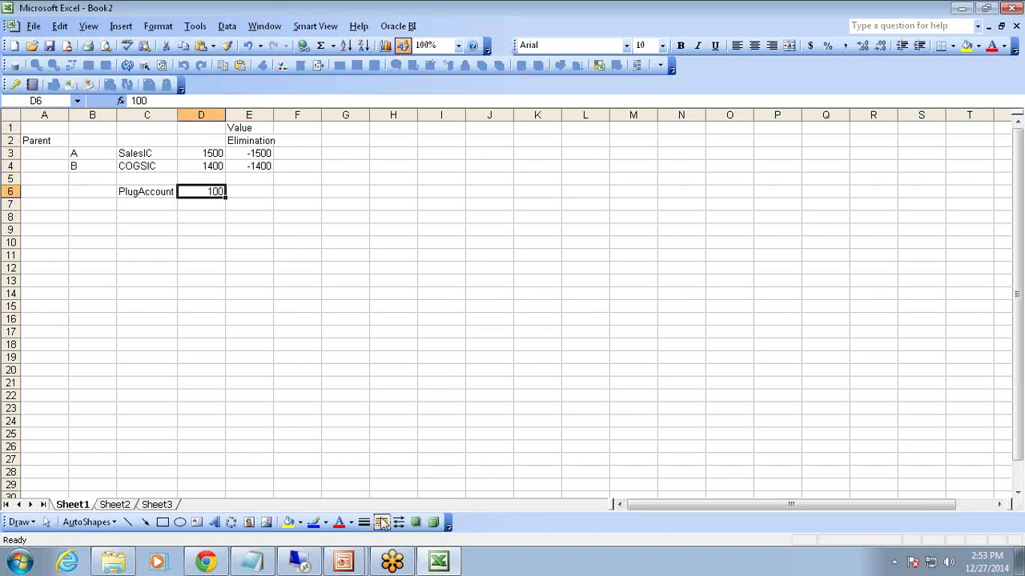
- Switch to the bisp-server remote desktop and close the open Hyperion Financial Management client
{"action": "mouse_move", "coordinate": [303, 560]}
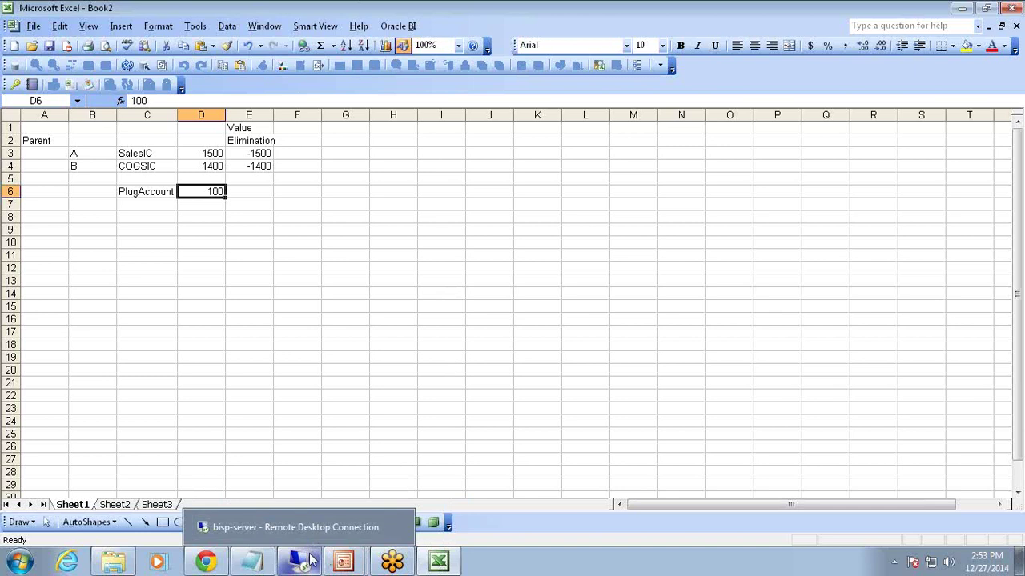
{"action": "left_click", "coordinate": [313, 530]}
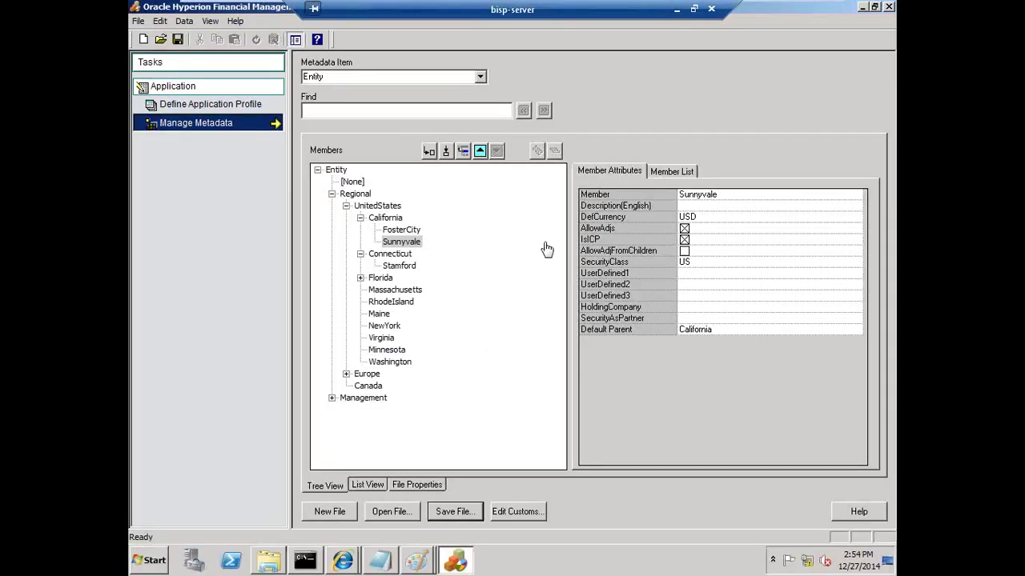
{"action": "left_click", "coordinate": [889, 8]}
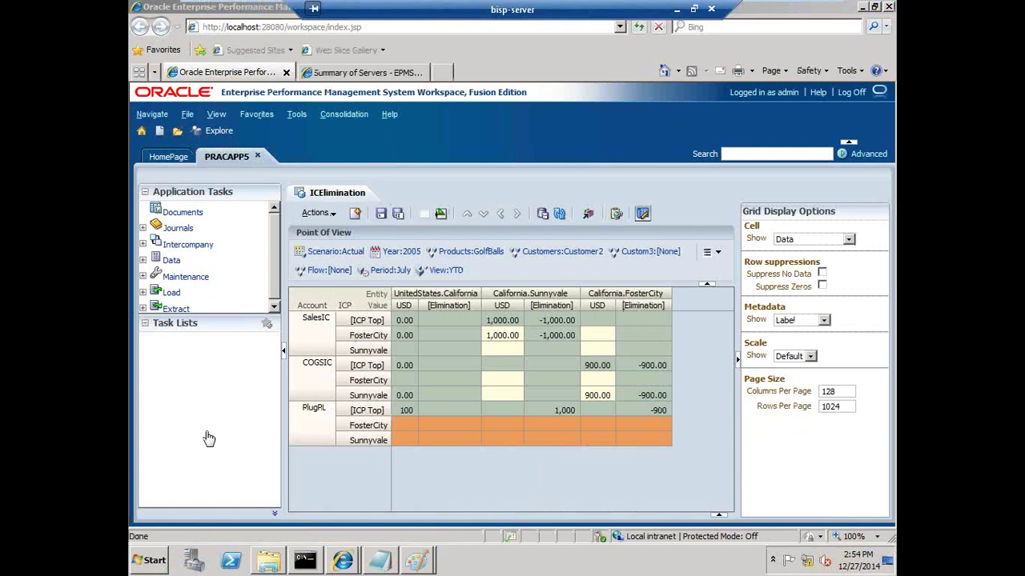
- Launch the Financial Management client from the Oracle EPM System program group
{"action": "left_click", "coordinate": [152, 560]}
{"action": "left_click", "coordinate": [176, 513]}
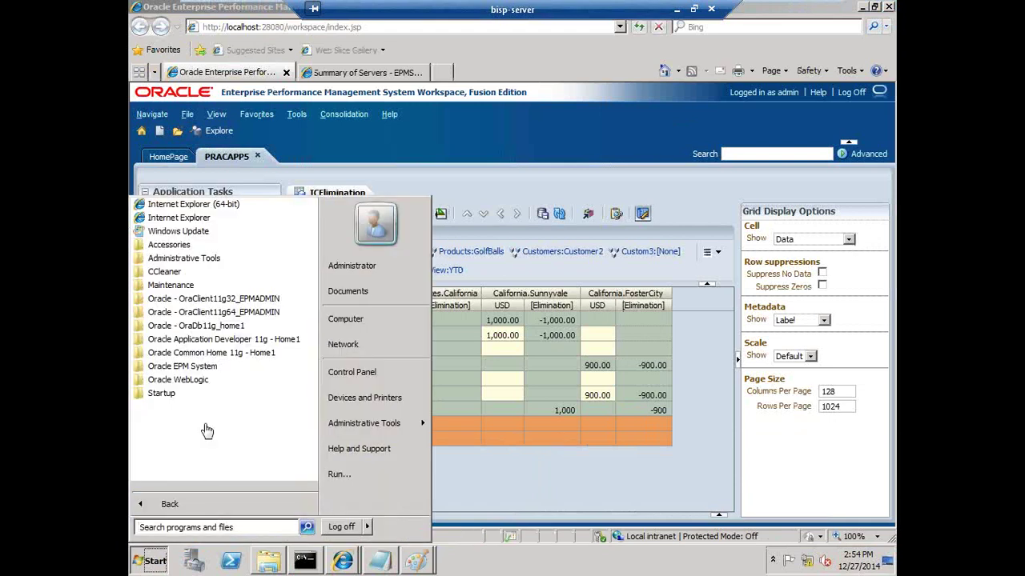
{"action": "left_click", "coordinate": [204, 370]}
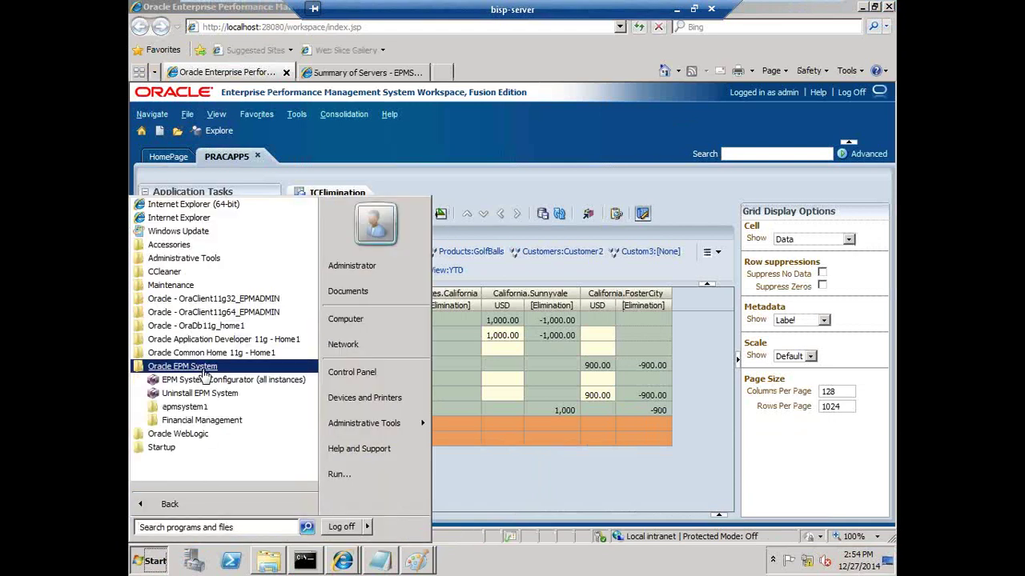
{"action": "left_click", "coordinate": [199, 422]}
{"action": "left_click", "coordinate": [210, 434]}
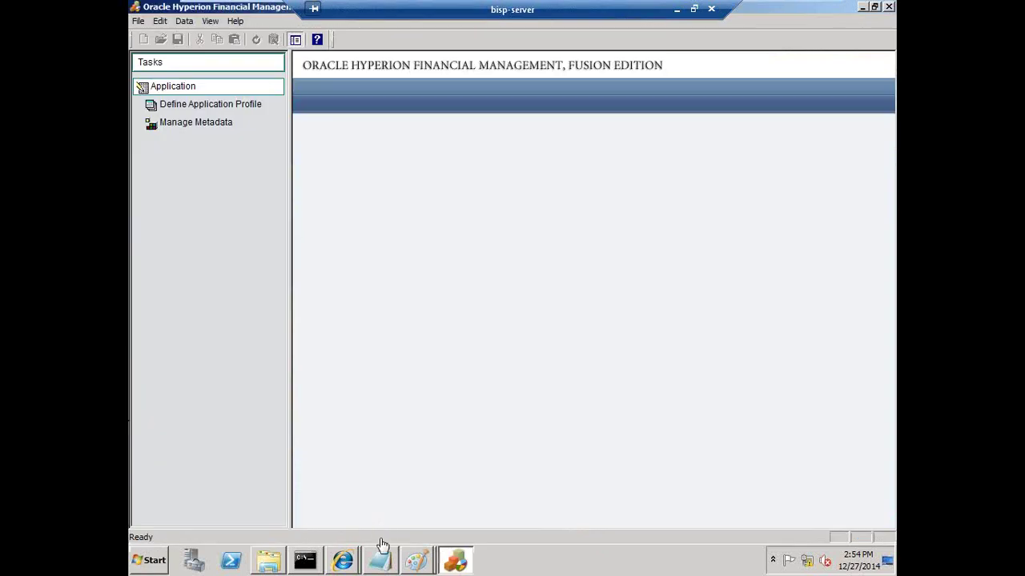
- Switch to Notepad and clear the existing note about ISICP and the ICP dimension
{"action": "left_click", "coordinate": [383, 545]}
{"action": "left_click_drag", "start_coordinate": [528, 208], "coordinate": [283, 180]}
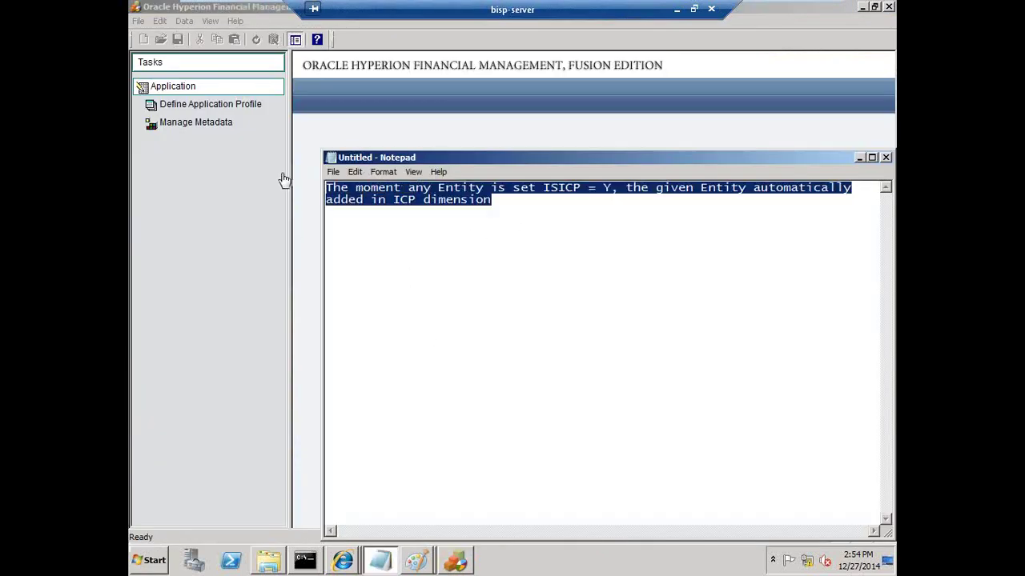
{"action": "key", "text": "Delete"}
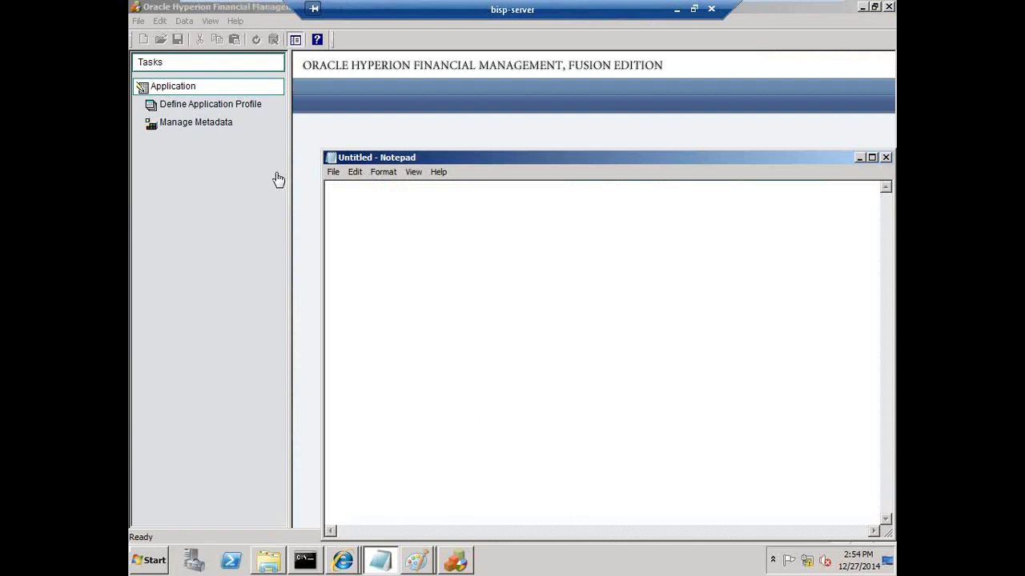
- Write the first note line "-Identify the entities participating in IC Transaction"
{"action": "type", "text": "i"}
{"action": "key", "text": "BackSpace"}
{"action": "type", "text": "-Identify the entiti"}
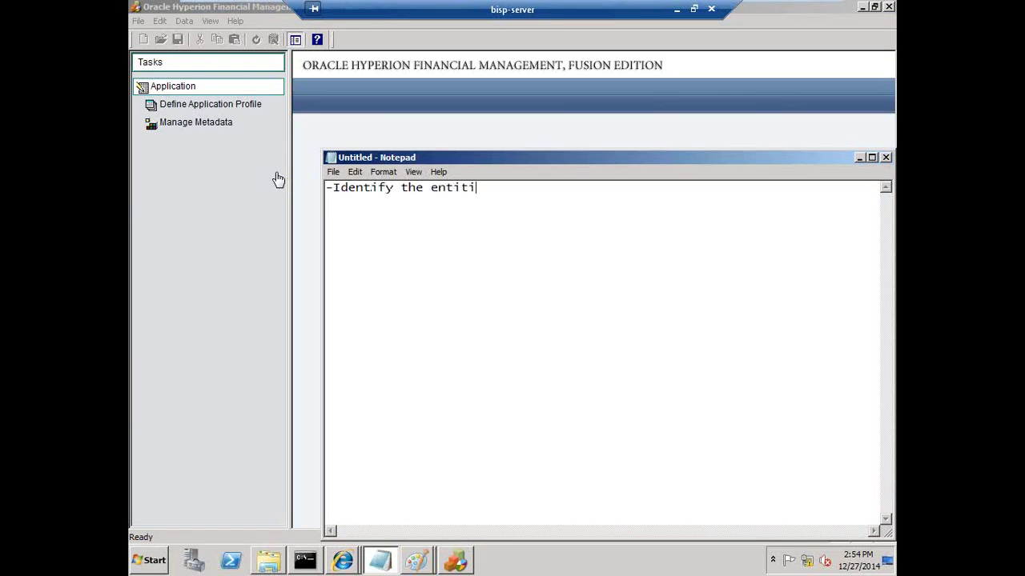
{"action": "type", "text": "es.participatingh"}
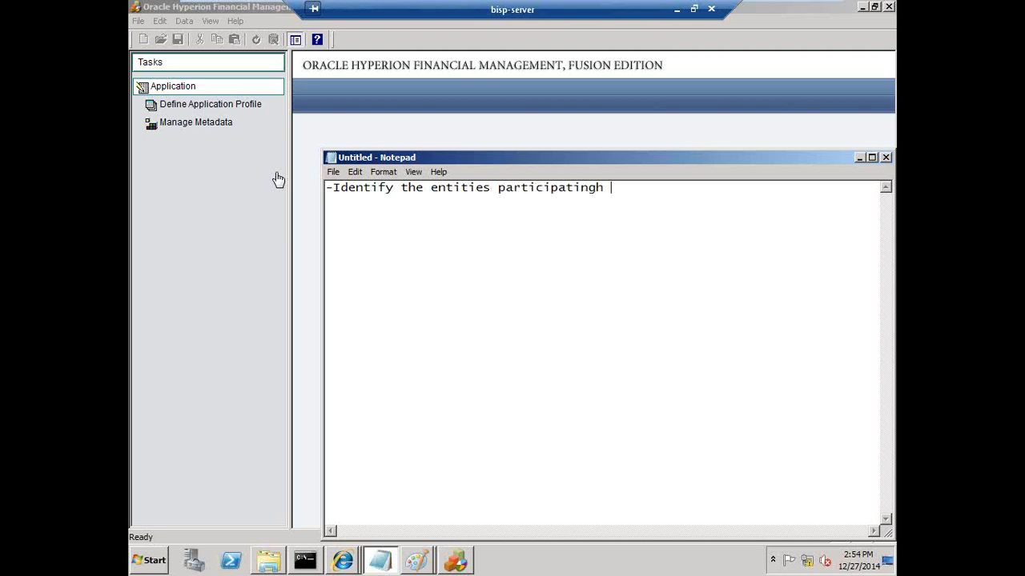
{"action": "key", "text": "BackSpace"}
{"action": "type", "text": "in IC Transaction "}
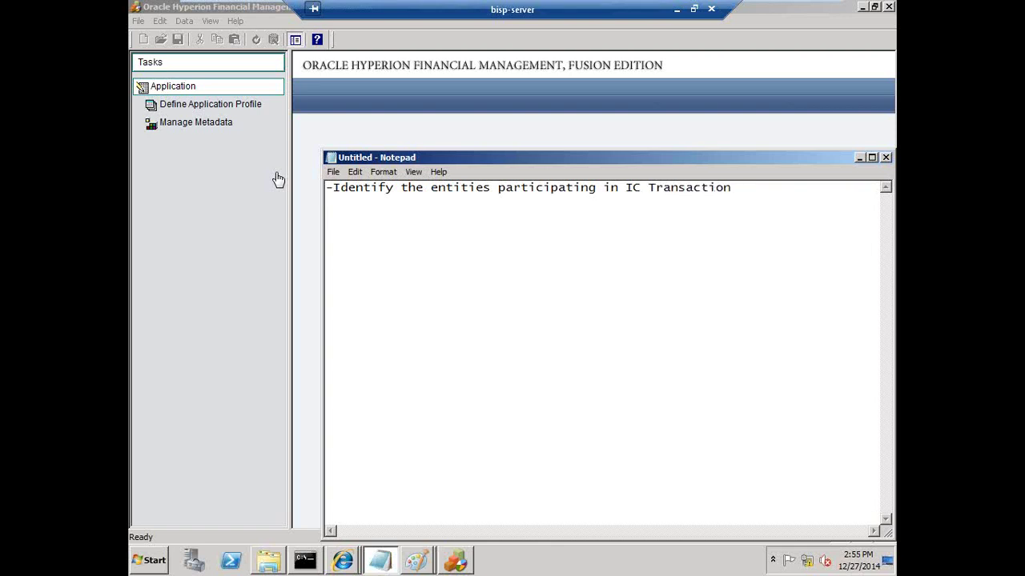
- Add a second line "-Identify the accounts participating in IC Transaction", reusing the ending of the first line
{"action": "type", "text": "-Identify the account"}
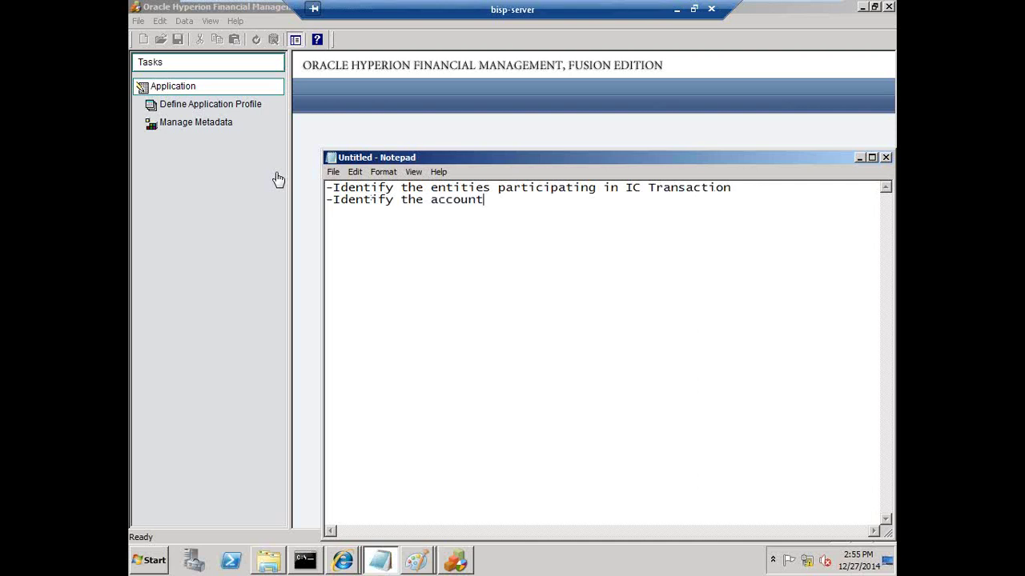
{"action": "type", "text": "s"}
{"action": "key", "text": "shift+End"}
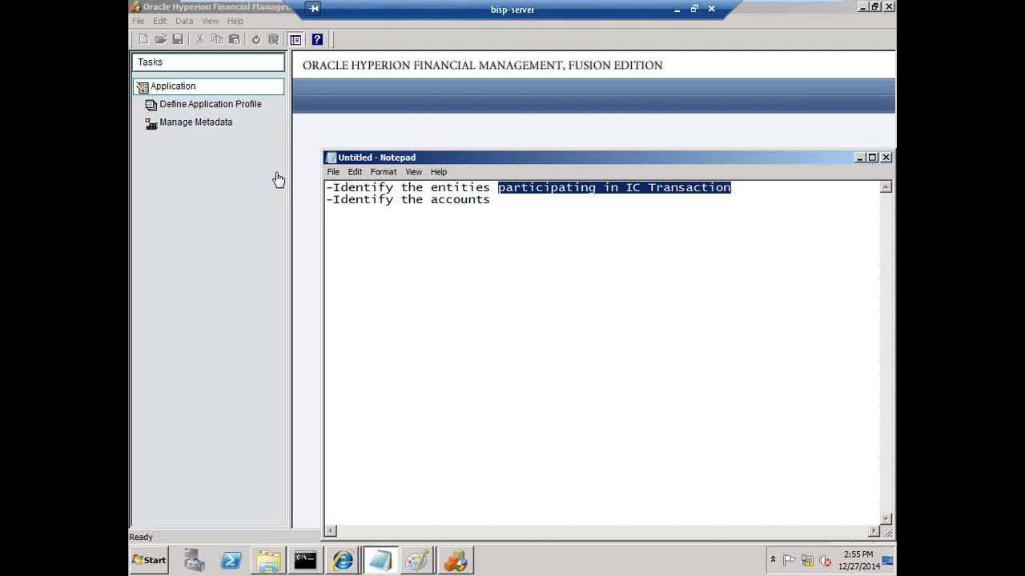
{"action": "key", "text": "ctrl+c"}
{"action": "key", "text": "ctrl+End"}
{"action": "key", "text": "ctrl+v"}
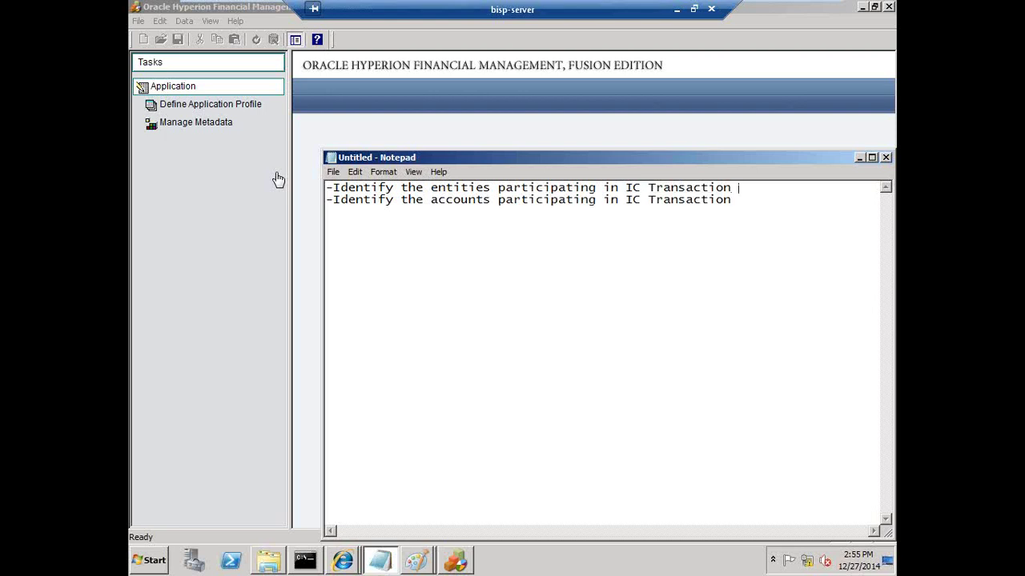
- Append ":ISICP" to the entities line and a colon to the accounts line of the note
{"action": "type", "text": ":ICISP"}
{"action": "key", "text": "BackSpace"}
{"action": "key", "text": "BackSpace"}
{"action": "key", "text": "BackSpace"}
{"action": "key", "text": "BackSpace"}
{"action": "type", "text": "SICP:"}
- Add a third note line reading "-Specify the plug Account"
{"action": "key", "text": "Return"}
{"action": "type", "text": "--S"}
{"action": "key", "text": "BackSpace"}
{"action": "key", "text": "BackSpace"}
{"action": "type", "text": "Specify the plu"}
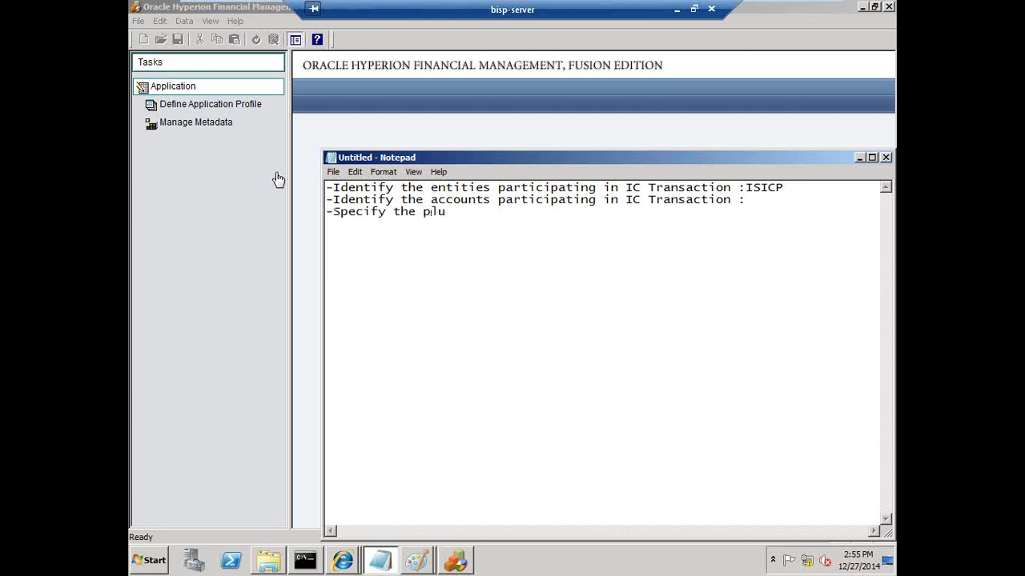
{"action": "type", "text": "g Account"}
- Switch to Financial Management and open the Simple metadata file from HFM Working > Practice Application > 03 Metadata on drive C for metadata management
{"action": "left_click", "coordinate": [360, 126]}
{"action": "left_click", "coordinate": [192, 128]}
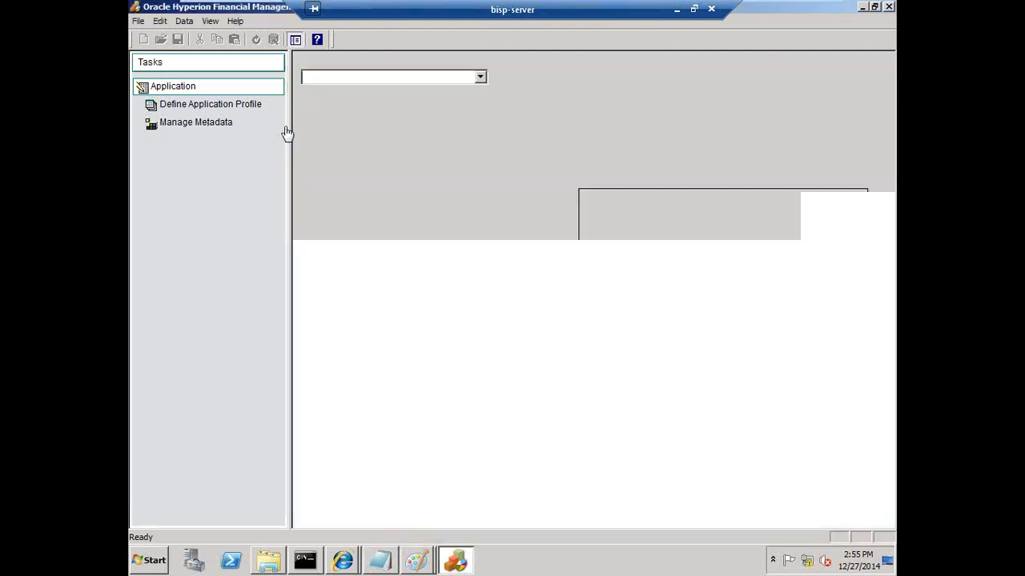
{"action": "left_click", "coordinate": [401, 512]}
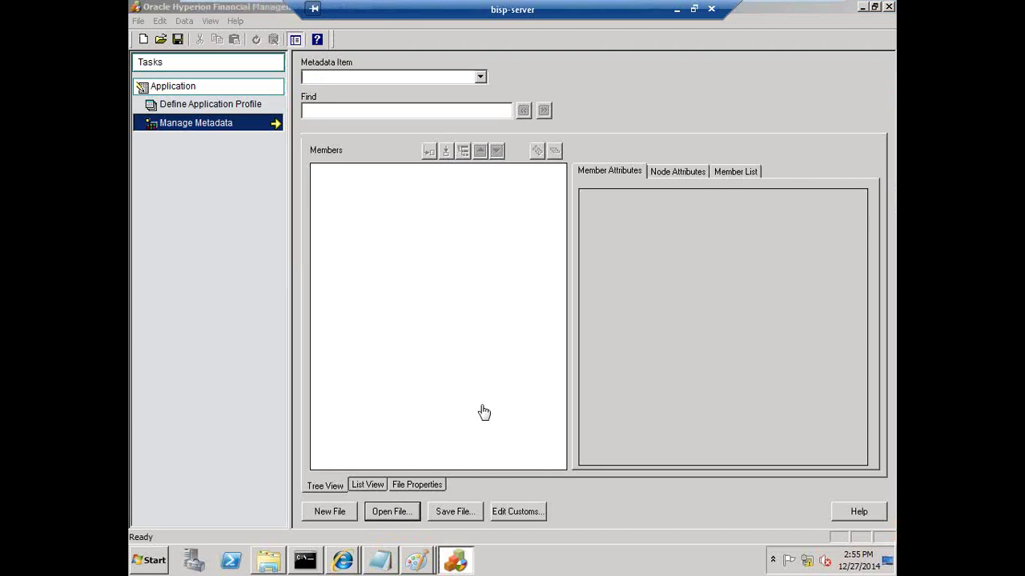
{"action": "left_click", "coordinate": [290, 128]}
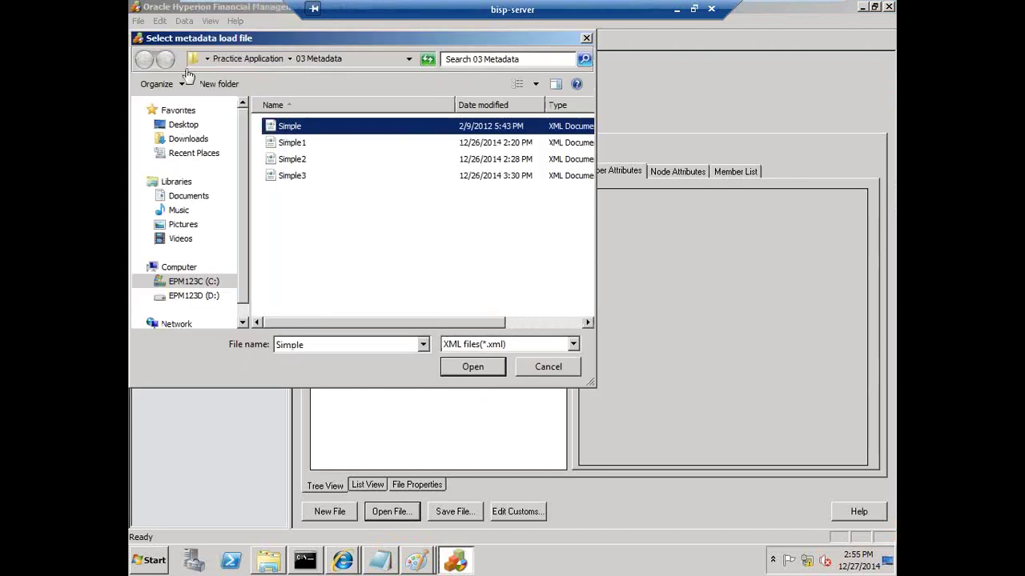
{"action": "left_click", "coordinate": [186, 281]}
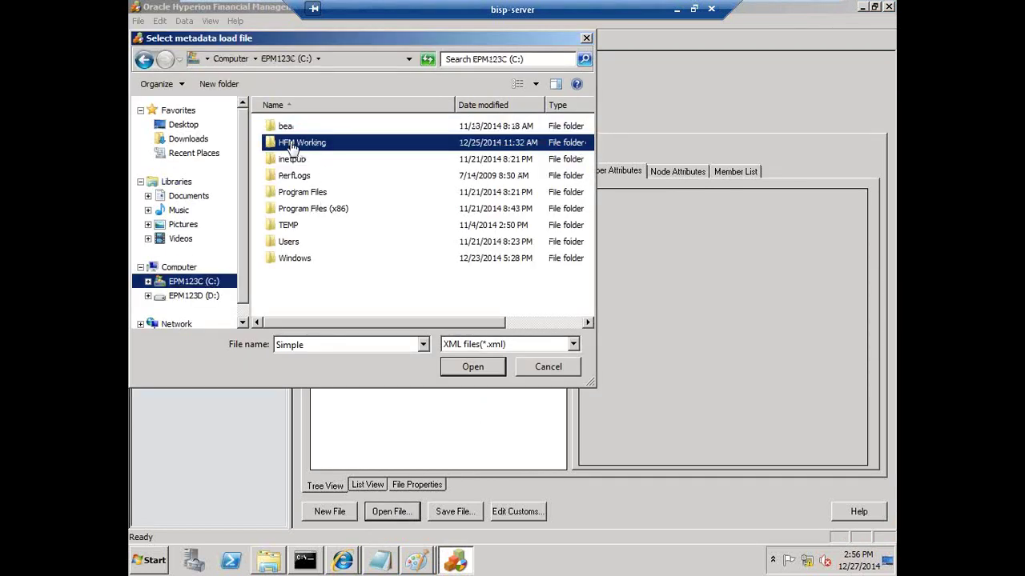
{"action": "left_click", "coordinate": [293, 147]}
{"action": "double_click", "coordinate": [293, 148]}
{"action": "double_click", "coordinate": [305, 128]}
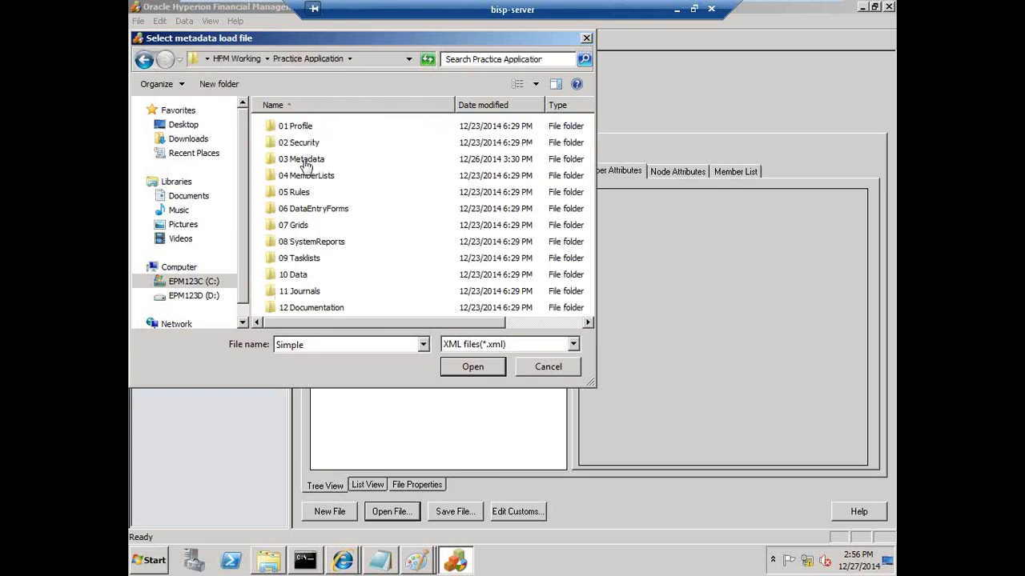
{"action": "double_click", "coordinate": [305, 165]}
{"action": "left_click", "coordinate": [296, 128]}
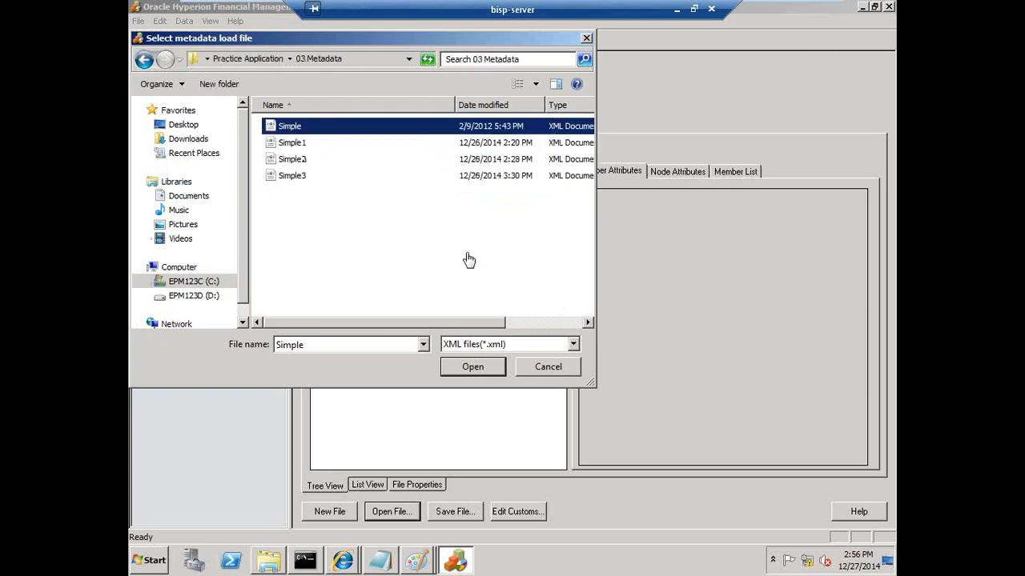
{"action": "left_click", "coordinate": [465, 367]}
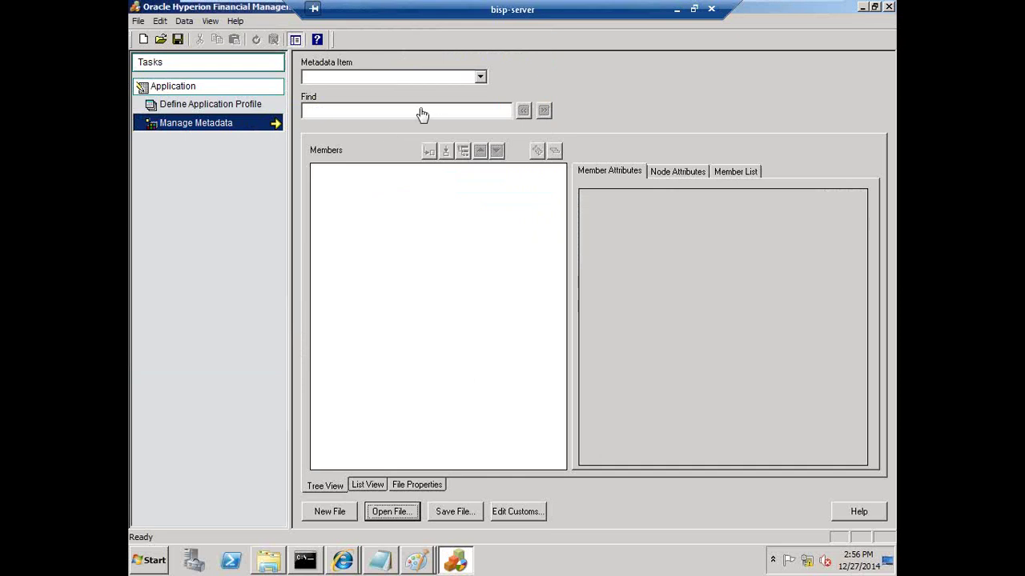
- Show the Entity metadata, expand Regional, UnitedStates and California in the member tree, and select California
{"action": "left_click", "coordinate": [480, 78]}
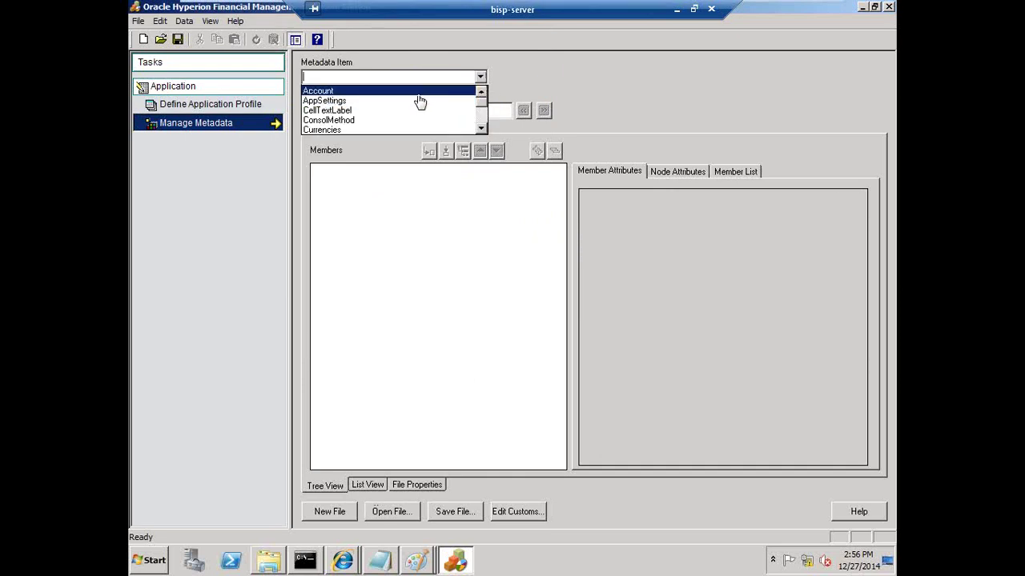
{"action": "scroll", "coordinate": [404, 112], "scroll_direction": "down", "scroll_amount": 2}
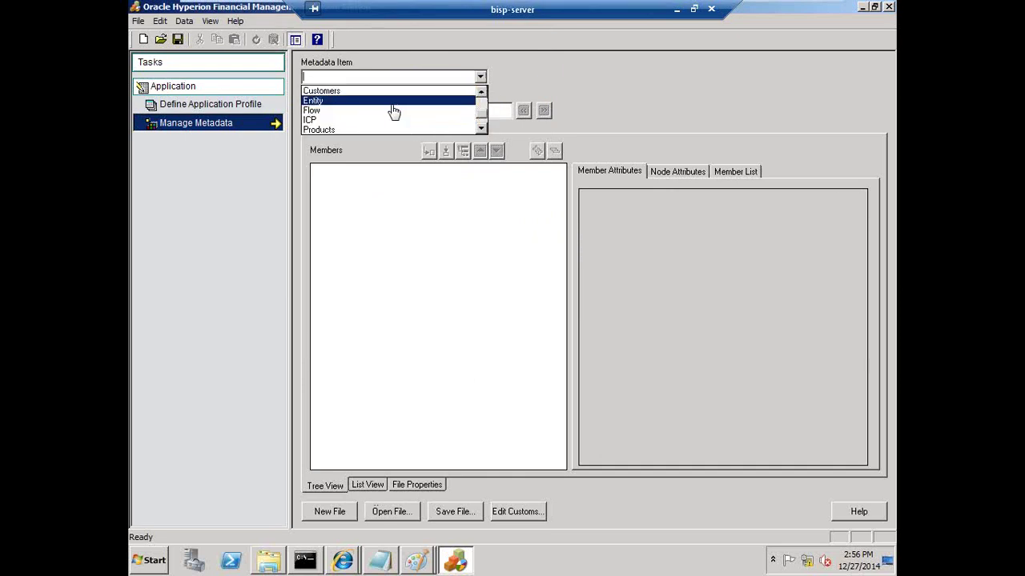
{"action": "left_click", "coordinate": [393, 101]}
{"action": "left_click_drag", "start_coordinate": [352, 194], "coordinate": [341, 203]}
{"action": "left_click", "coordinate": [568, 308]}
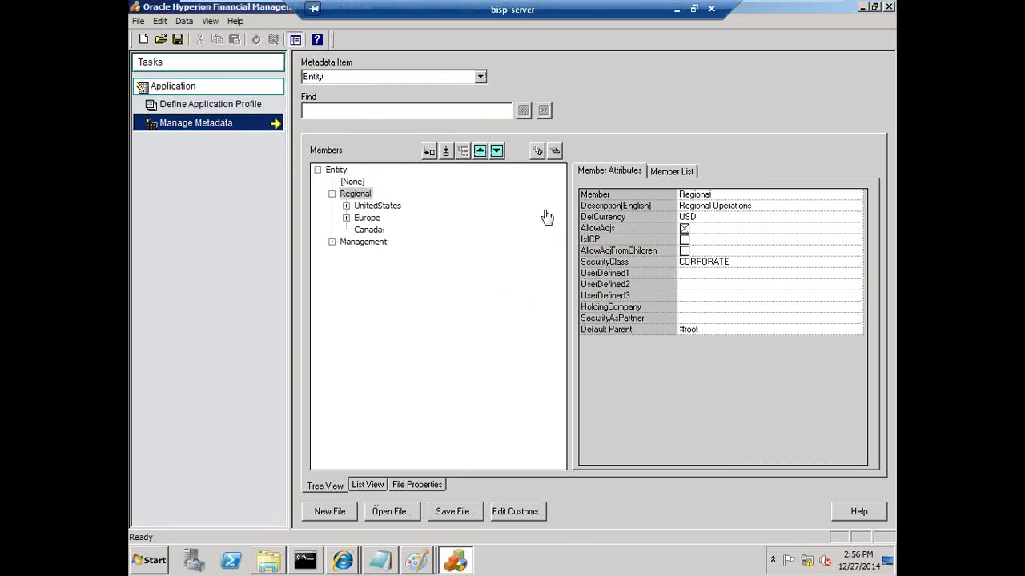
{"action": "left_click", "coordinate": [345, 206]}
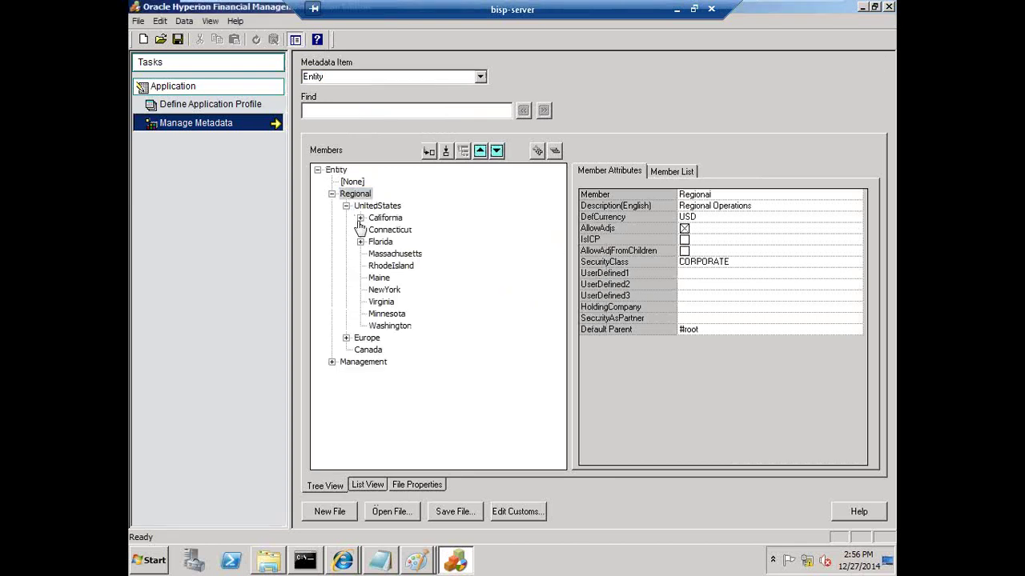
{"action": "left_click", "coordinate": [361, 218]}
{"action": "left_click", "coordinate": [385, 220]}
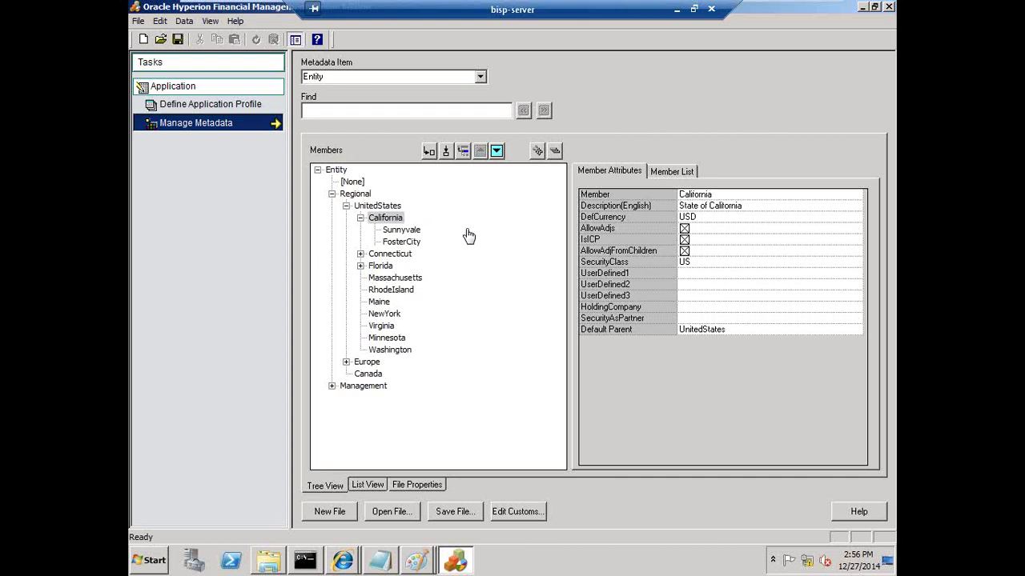
- Inspect the member attributes of Sunnyvale and FosterCity under California, including the IsICP setting
{"action": "left_click", "coordinate": [408, 231]}
{"action": "left_click", "coordinate": [412, 241]}
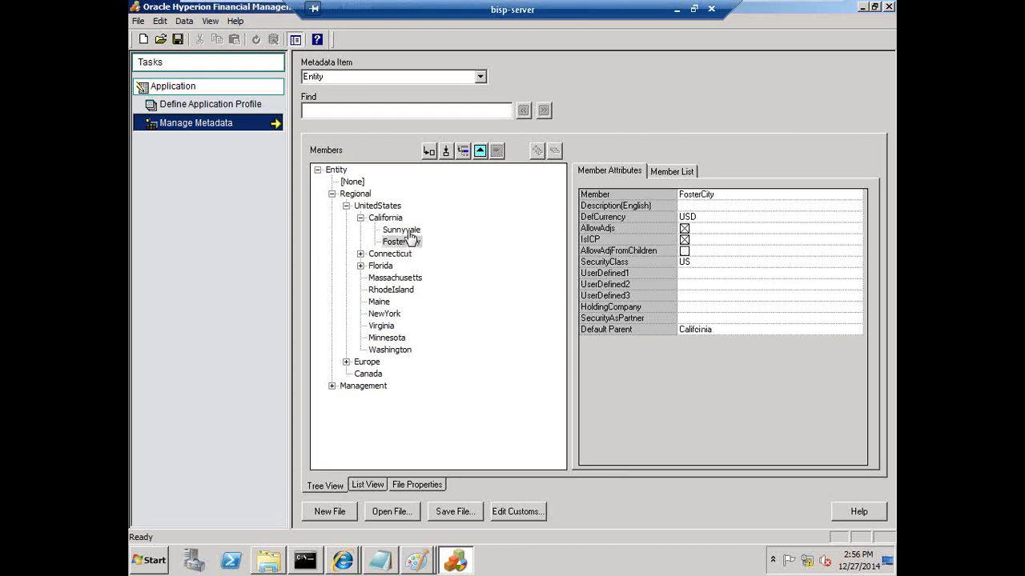
{"action": "left_click", "coordinate": [417, 230]}
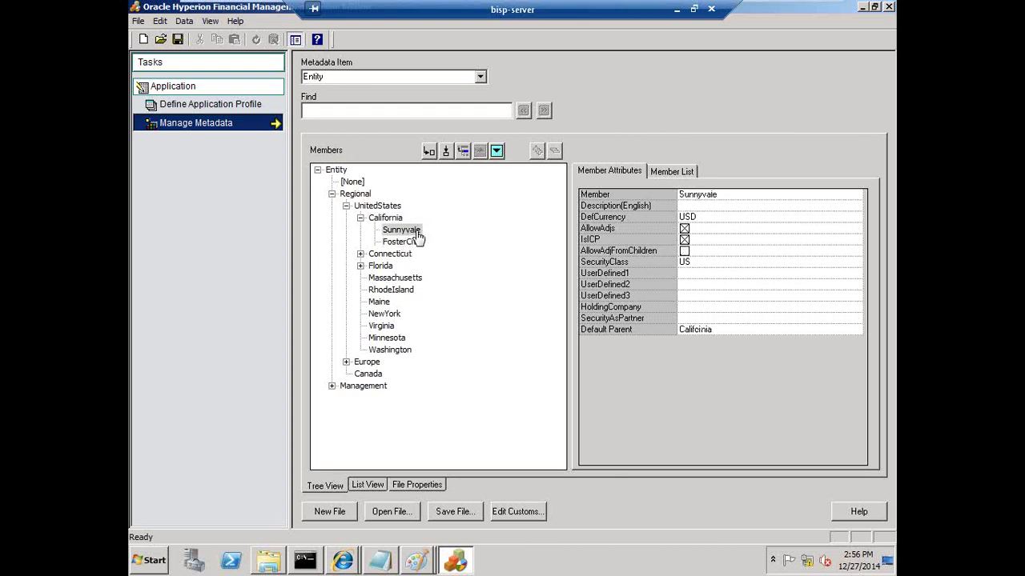
{"action": "left_click", "coordinate": [685, 250]}
{"action": "left_click_drag", "start_coordinate": [410, 242], "coordinate": [436, 254]}
{"action": "left_click", "coordinate": [596, 229]}
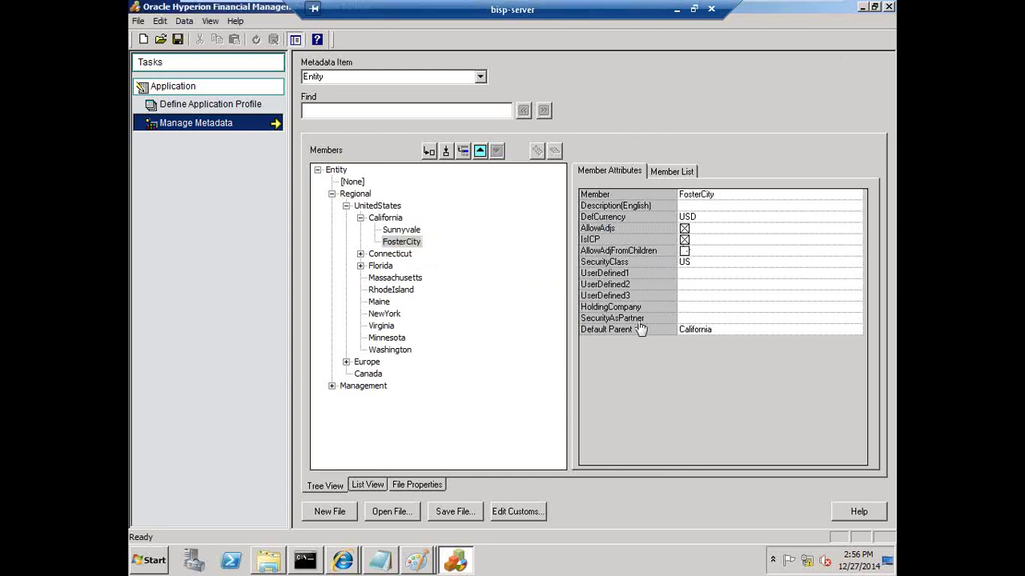
- Check FosterCity's SecurityAsPartner attribute and review the member attributes of both California child entities again
{"action": "left_click", "coordinate": [722, 321]}
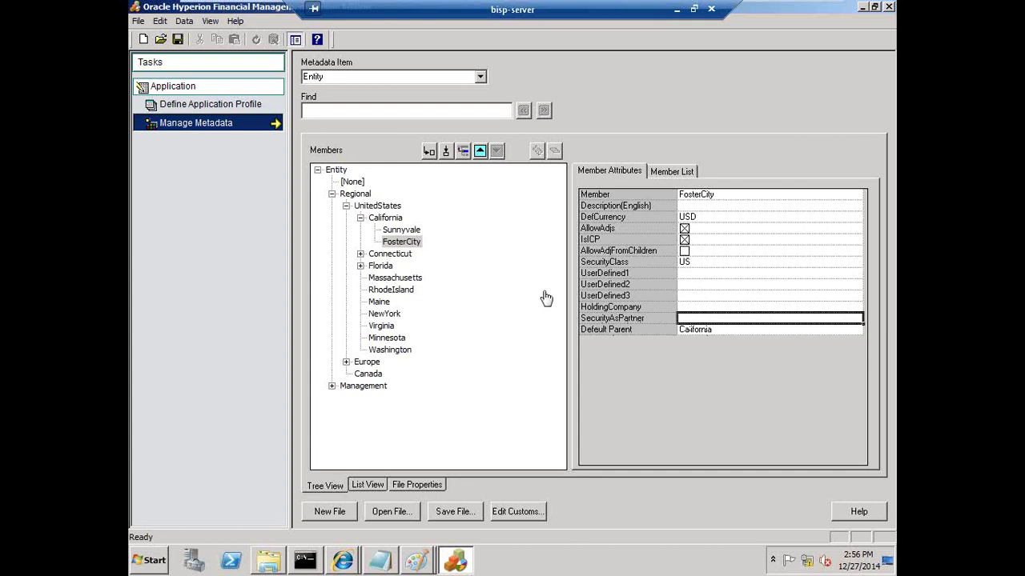
{"action": "left_click", "coordinate": [410, 233]}
{"action": "left_click", "coordinate": [410, 244]}
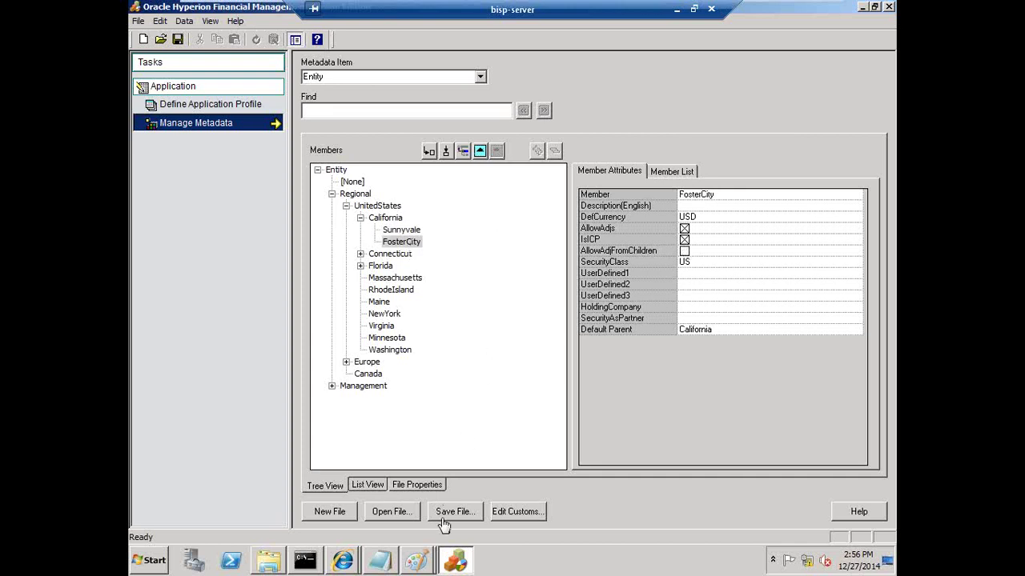
- Switch to Paint, close the untitled time periods and frequencies drawing without saving it, and minimize the remaining Paint window
{"action": "left_click", "coordinate": [414, 565]}
{"action": "left_click", "coordinate": [430, 529]}
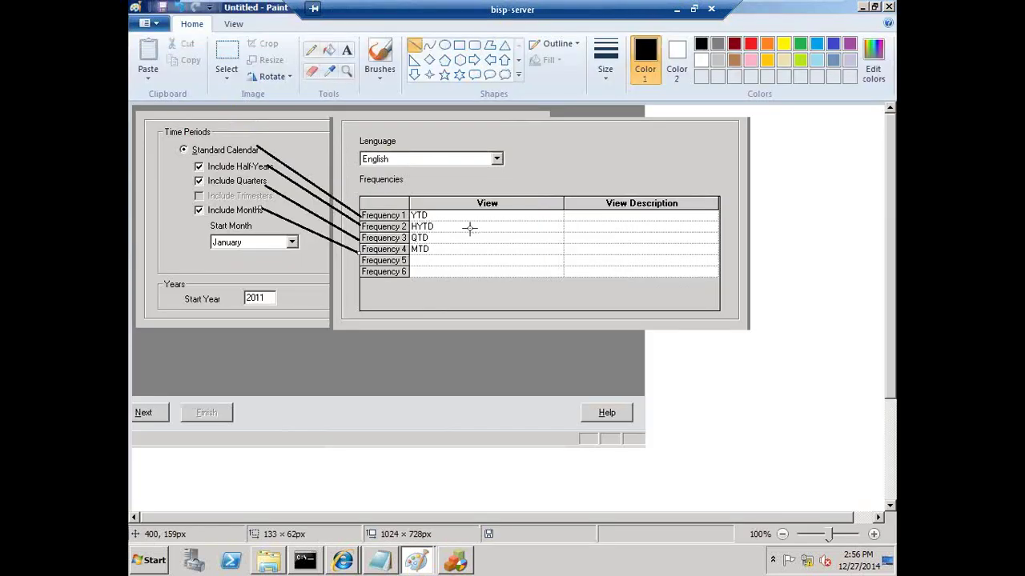
{"action": "left_click", "coordinate": [888, 7]}
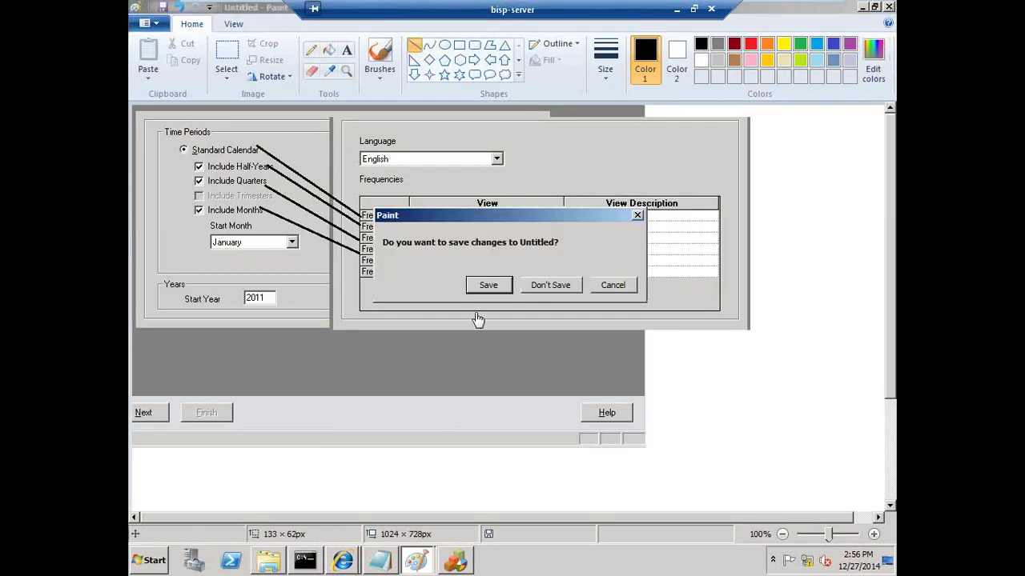
{"action": "left_click", "coordinate": [550, 285]}
{"action": "left_click", "coordinate": [418, 561]}
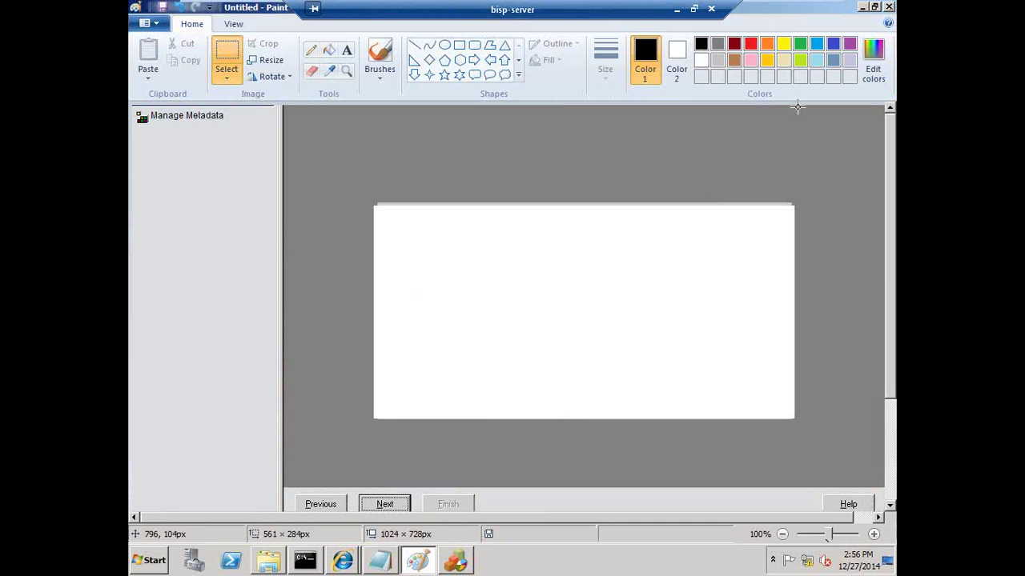
{"action": "left_click", "coordinate": [862, 8]}
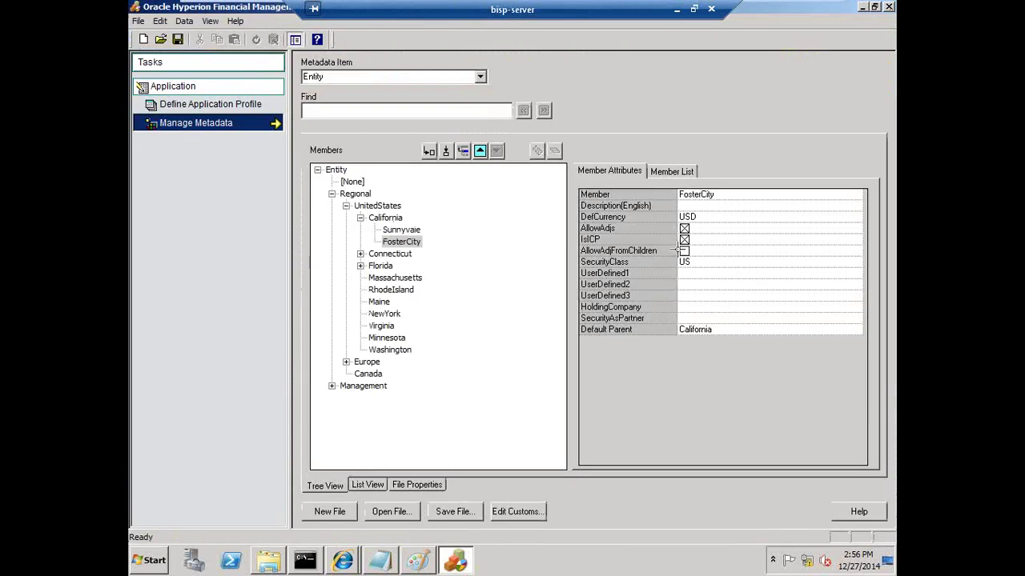
- Switch to the EPM Workspace browser window and examine the ICElimination grid's point of view dimensions and the SalesIC [ICP Top] row
{"action": "left_click", "coordinate": [344, 560]}
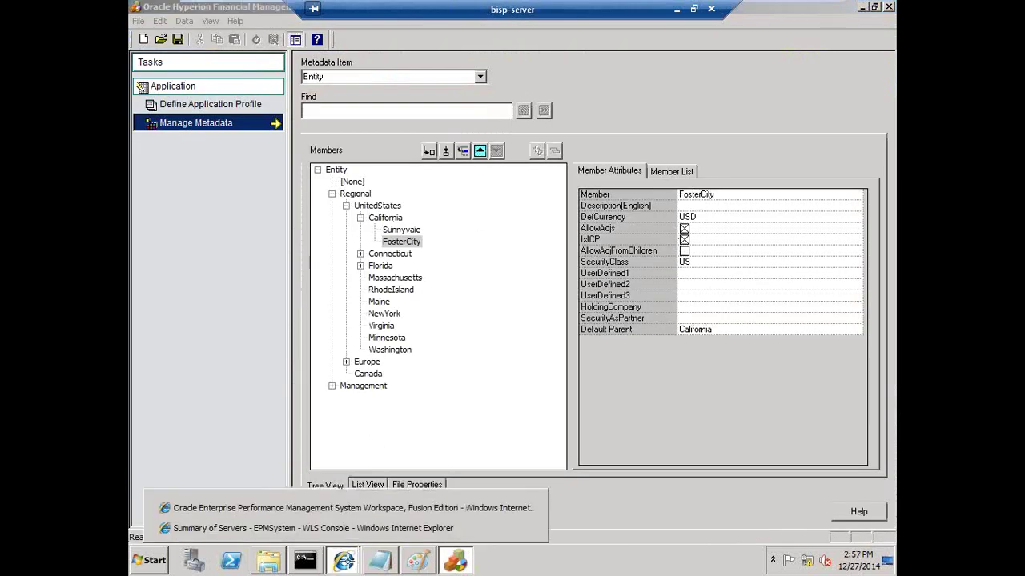
{"action": "left_click", "coordinate": [391, 510]}
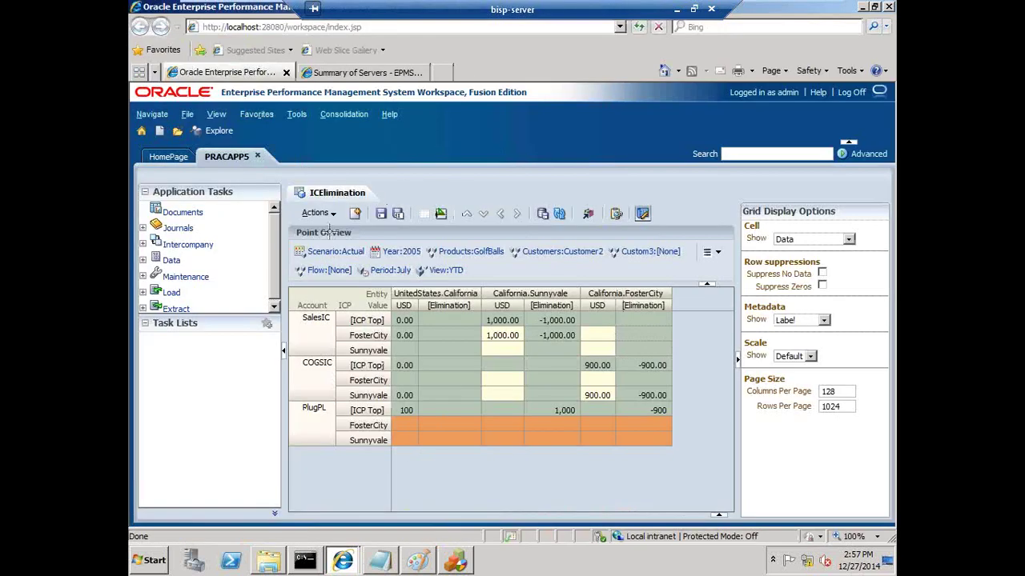
{"action": "left_click", "coordinate": [400, 251]}
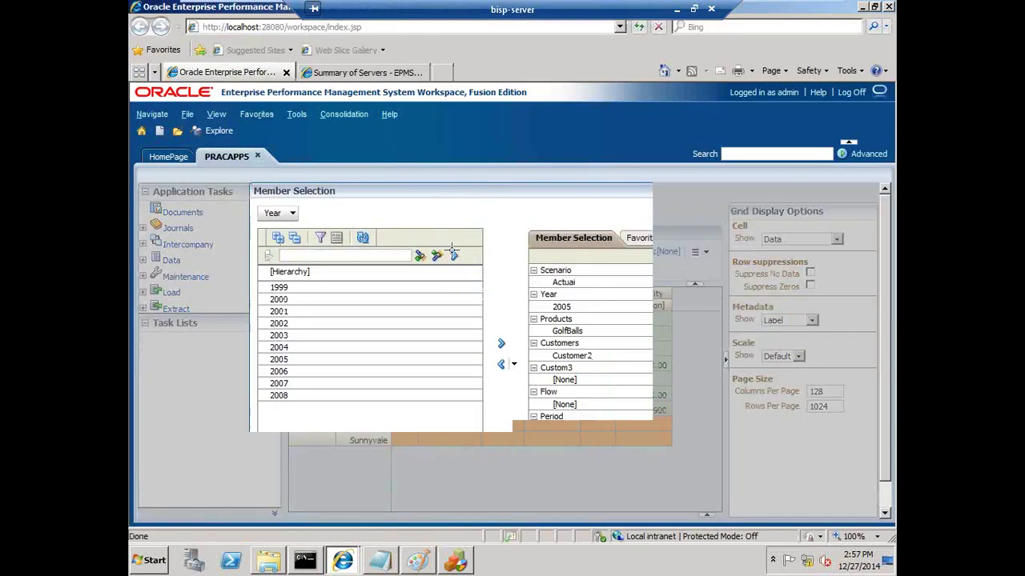
{"action": "left_click", "coordinate": [293, 213]}
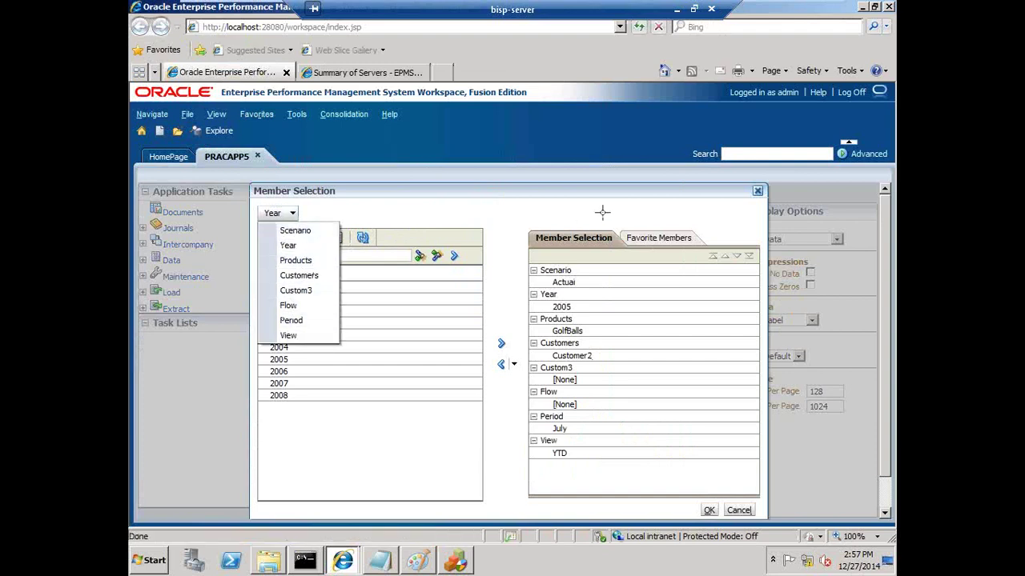
{"action": "left_click", "coordinate": [757, 192]}
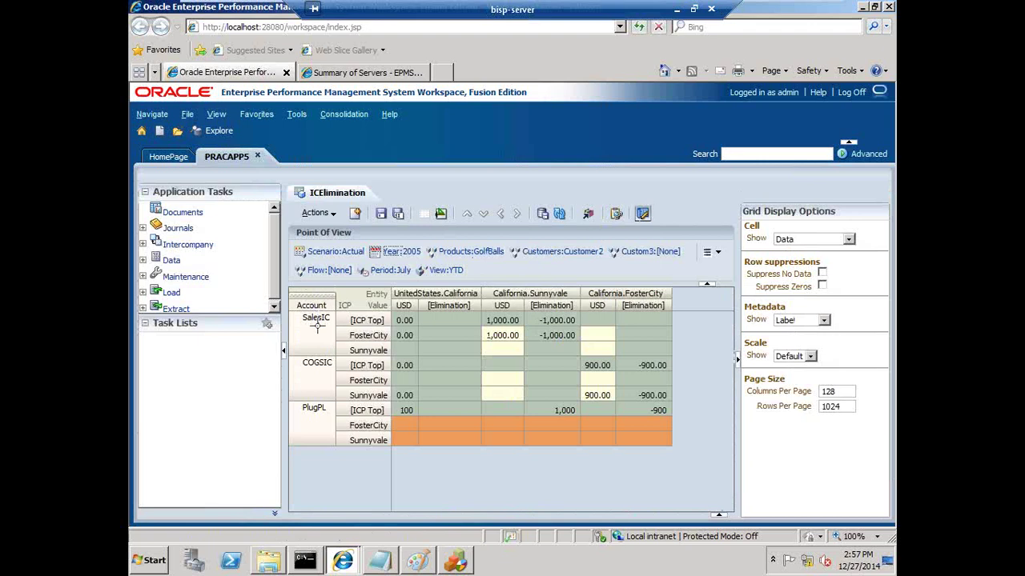
{"action": "left_click", "coordinate": [368, 321]}
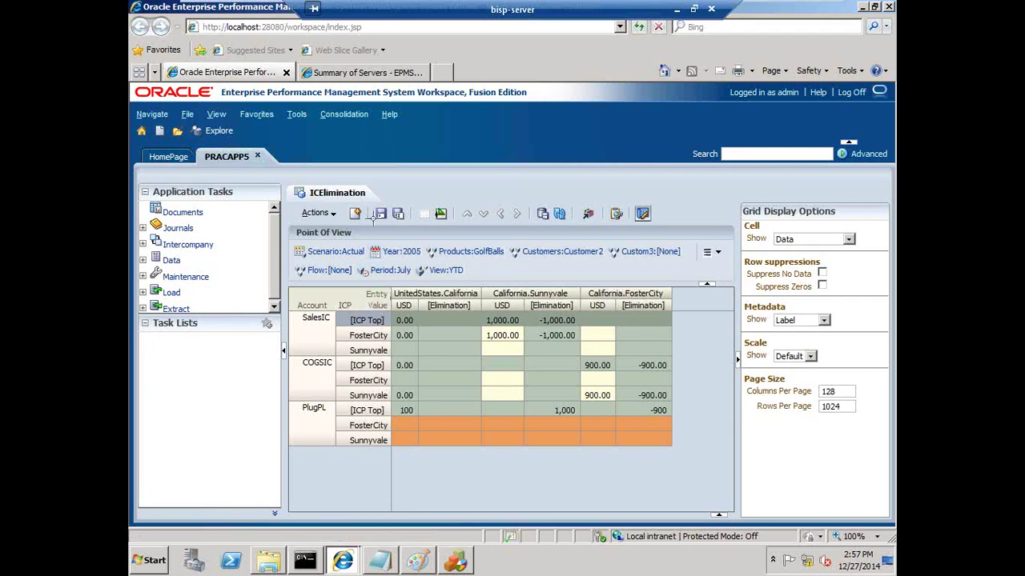
- Open the PRACAPP5 consolidation documents list and create a new data grid
{"action": "left_click", "coordinate": [344, 115]}
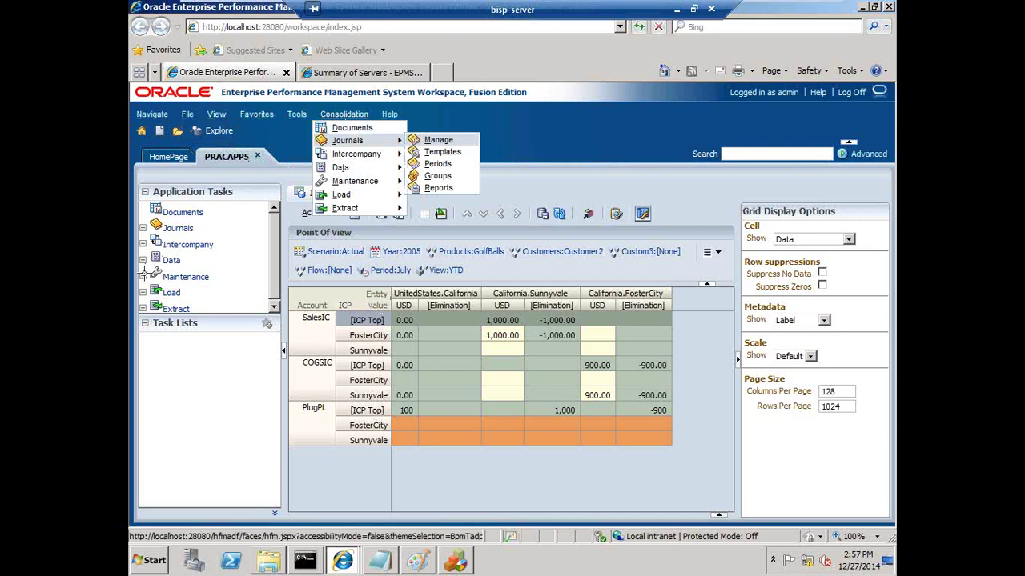
{"action": "left_click", "coordinate": [186, 276]}
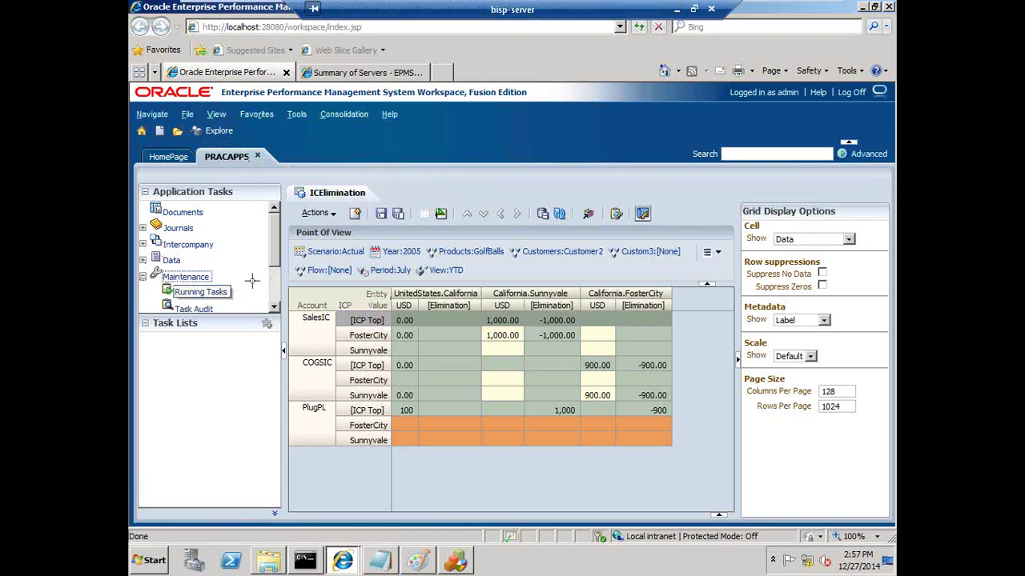
{"action": "left_click", "coordinate": [342, 115]}
{"action": "left_click", "coordinate": [359, 132]}
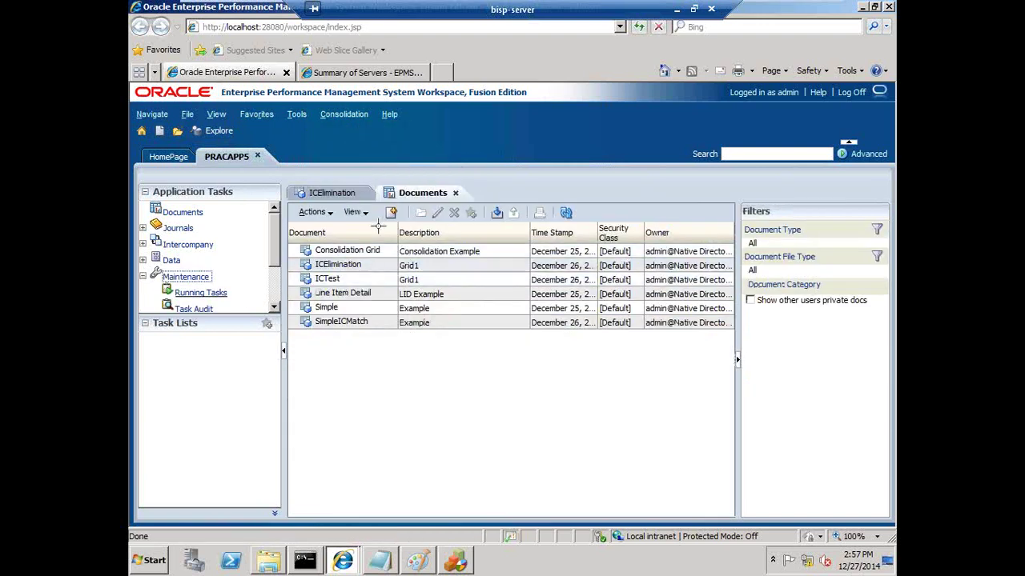
{"action": "left_click", "coordinate": [391, 212]}
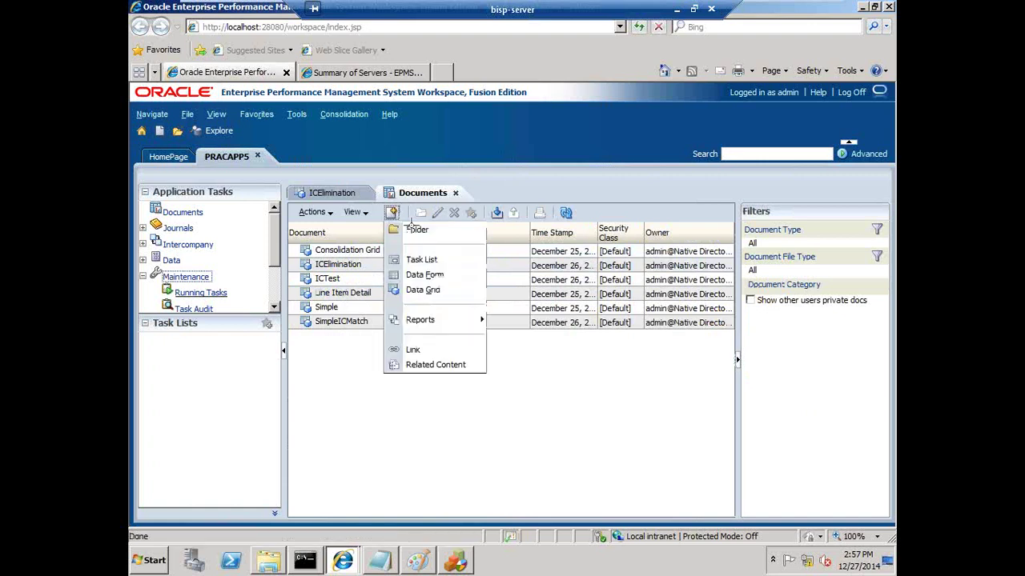
{"action": "left_click", "coordinate": [423, 292]}
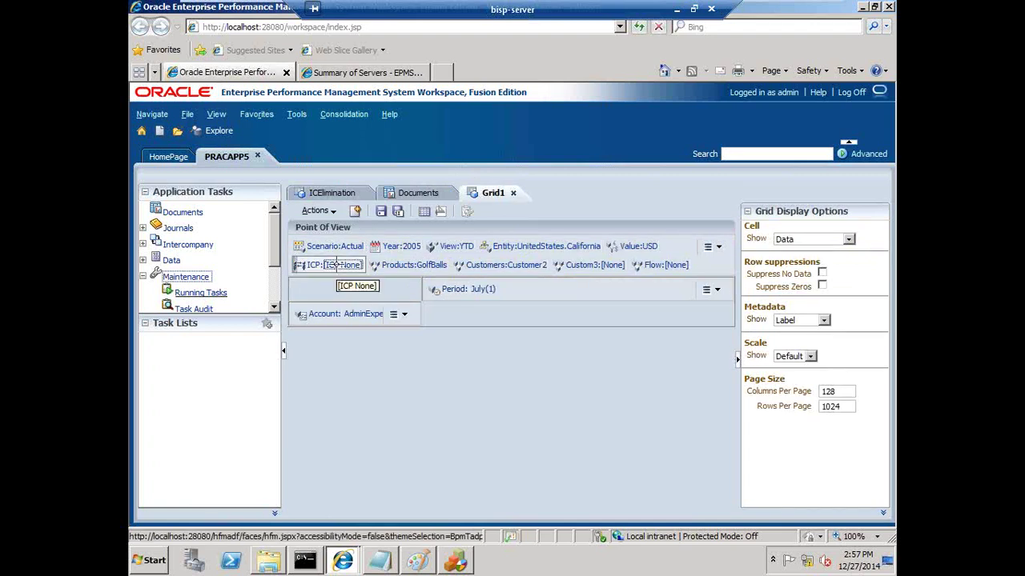
- Open the new grid's ICP member selection, expand [ICP Entities], and locate FosterCity and Sunnyvale in the hierarchy
{"action": "left_click", "coordinate": [336, 265]}
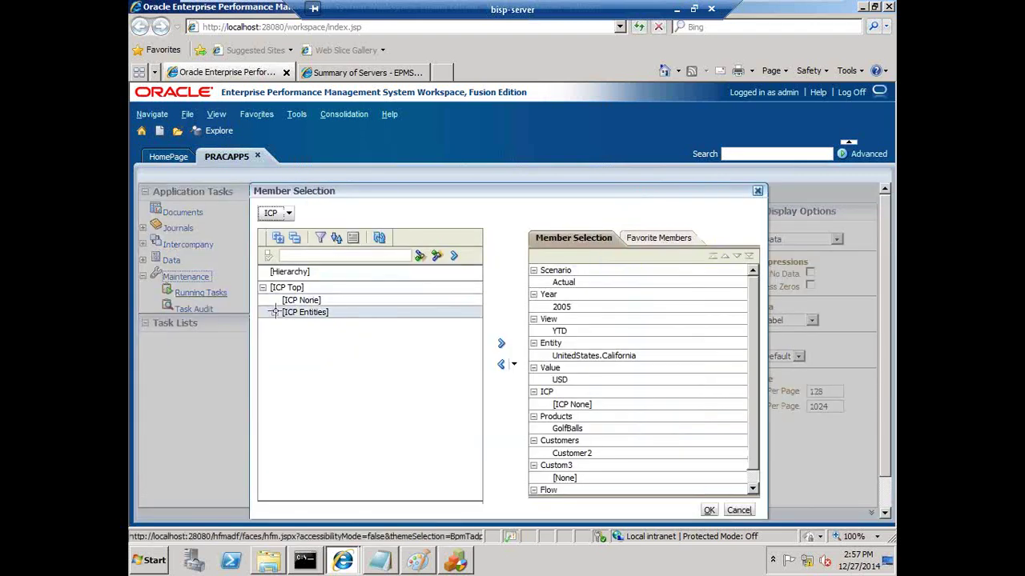
{"action": "left_click", "coordinate": [275, 313]}
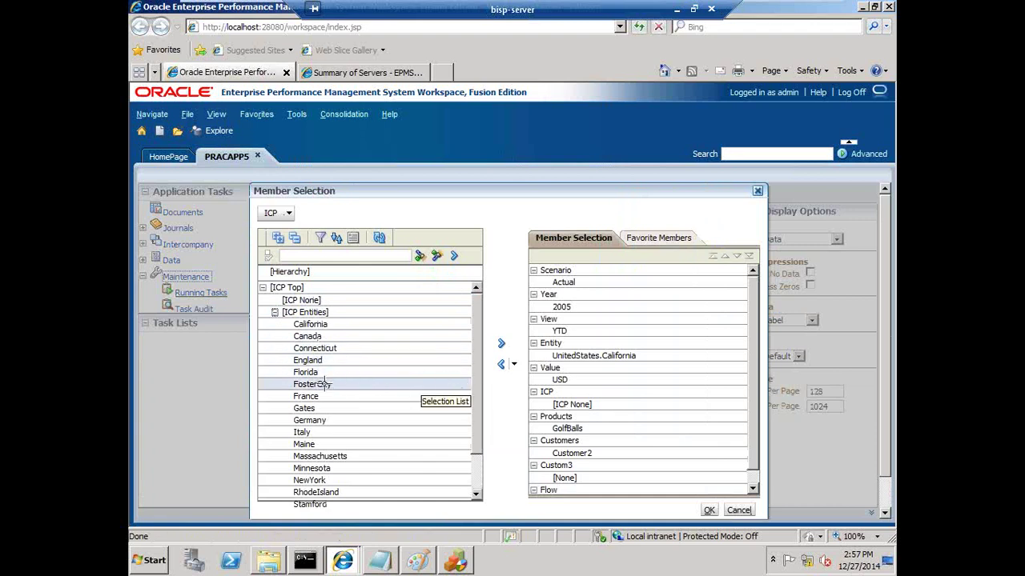
{"action": "scroll", "coordinate": [475, 403], "scroll_direction": "down", "scroll_amount": 3}
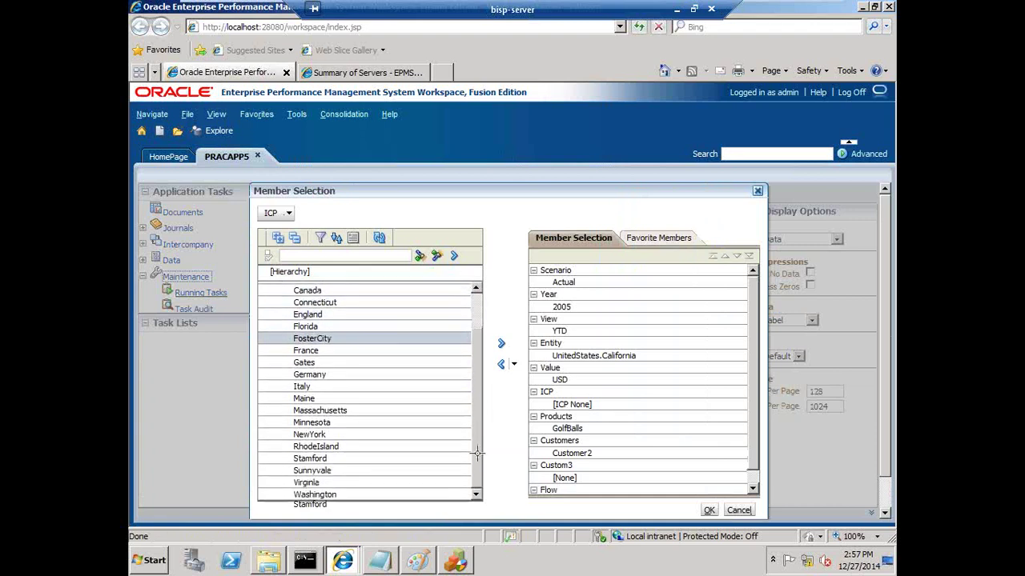
{"action": "left_click", "coordinate": [341, 471]}
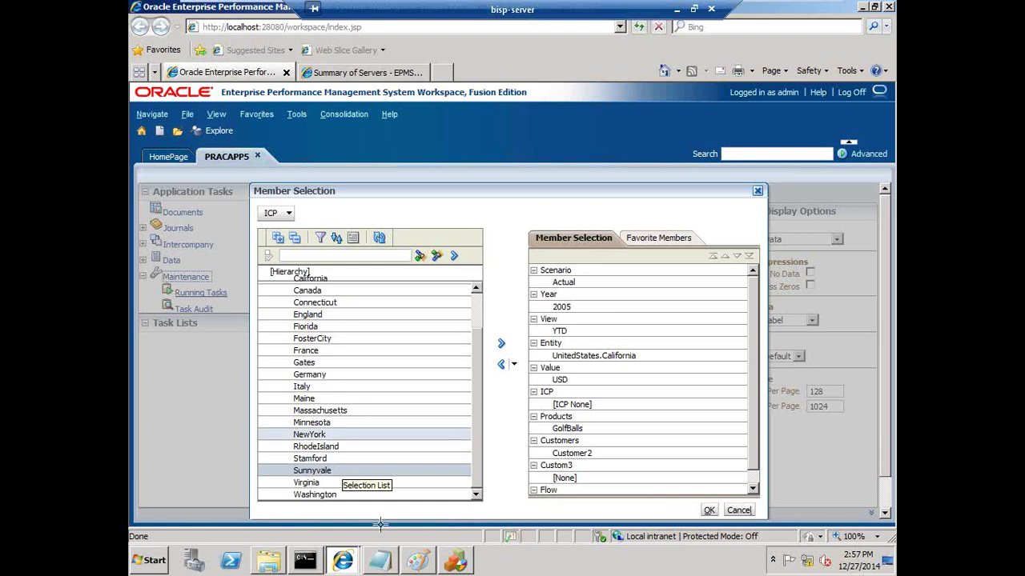
- Add a Notepad note that an Entity Dimension member set to ISICP = Y automatically gets added into ICP, a system defined dimension
{"action": "left_click", "coordinate": [379, 560]}
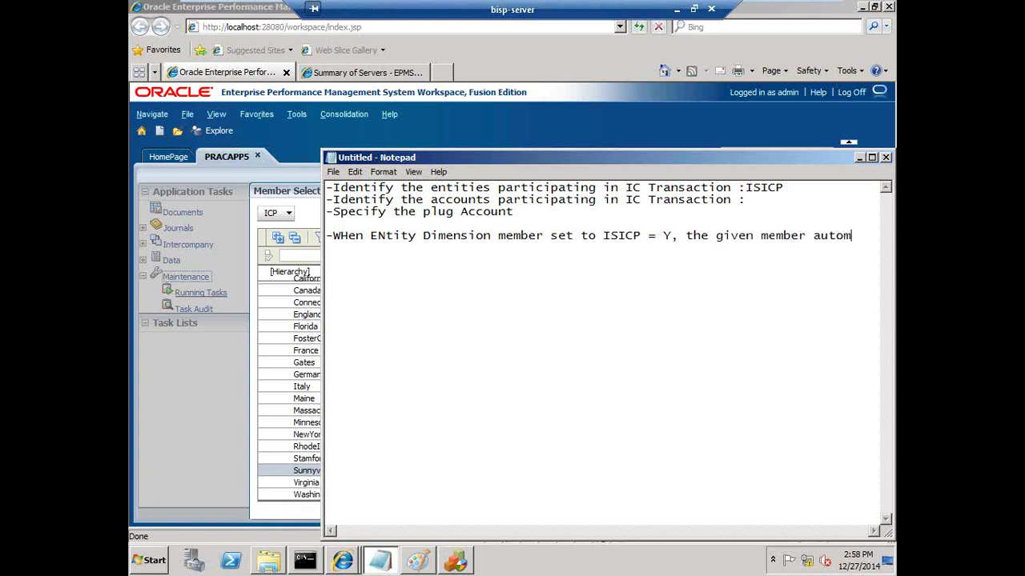
{"action": "type", "text": "callt"}
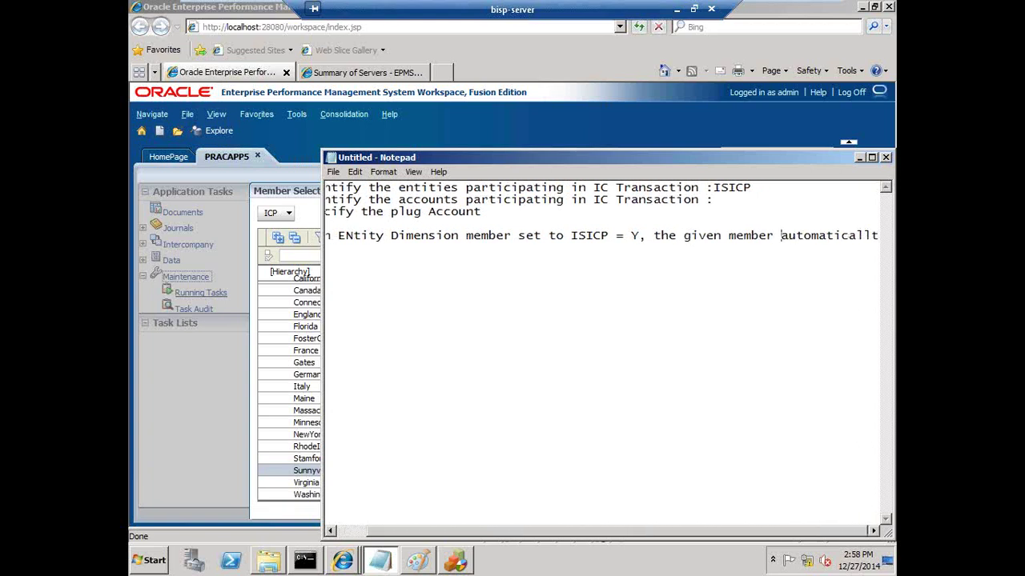
{"action": "key", "text": "Return"}
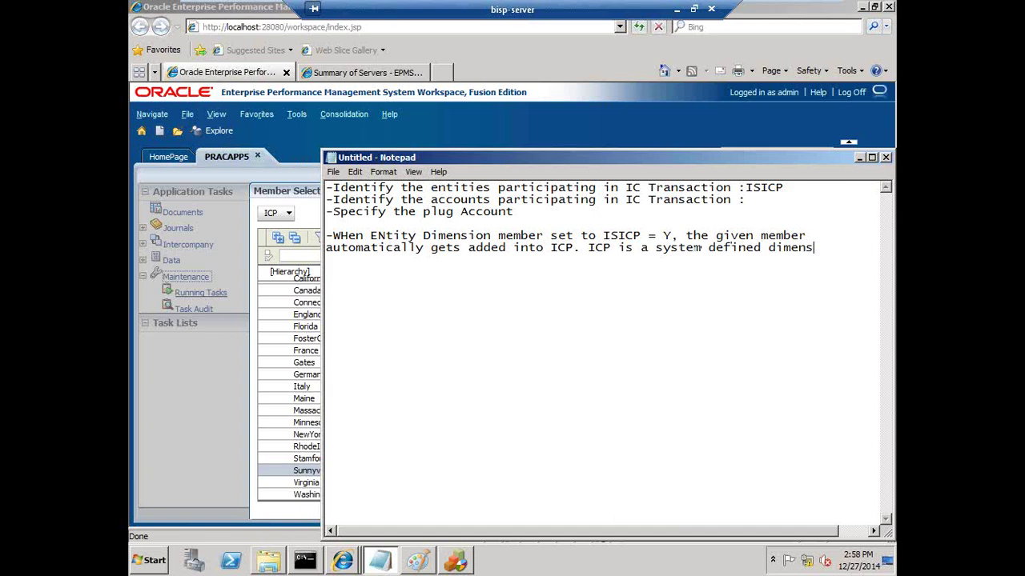
- Close the ICP member selection without changes and return to Financial Management to review the Sunnyvale and FosterCity entities
{"action": "key", "text": "alt+Tab"}
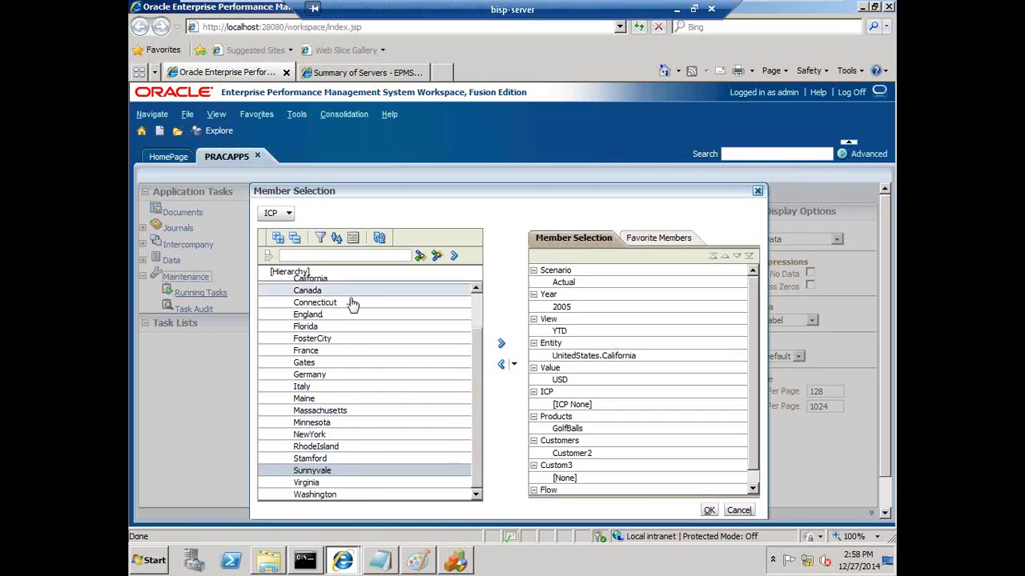
{"action": "left_click", "coordinate": [757, 192]}
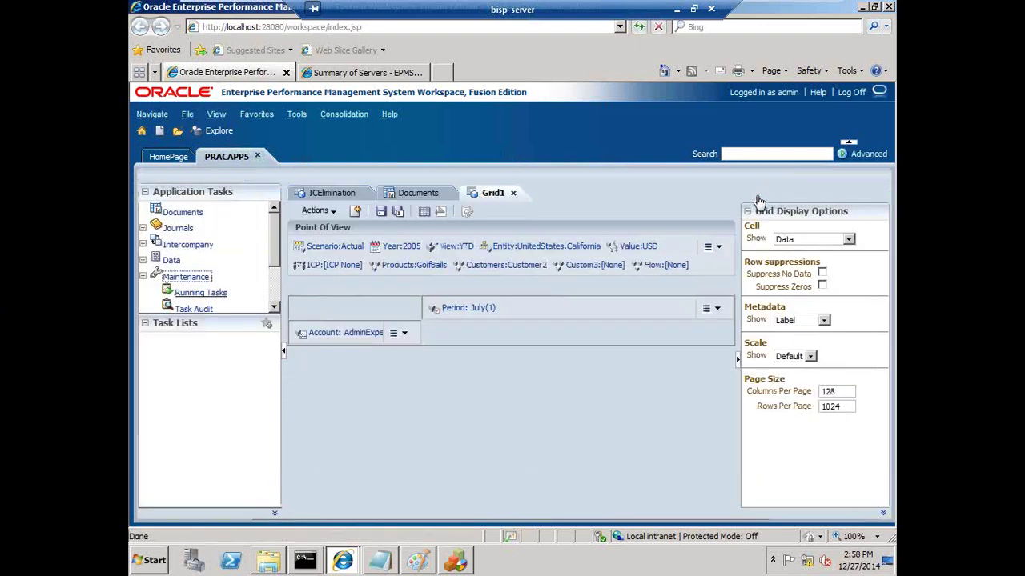
{"action": "left_click", "coordinate": [464, 565]}
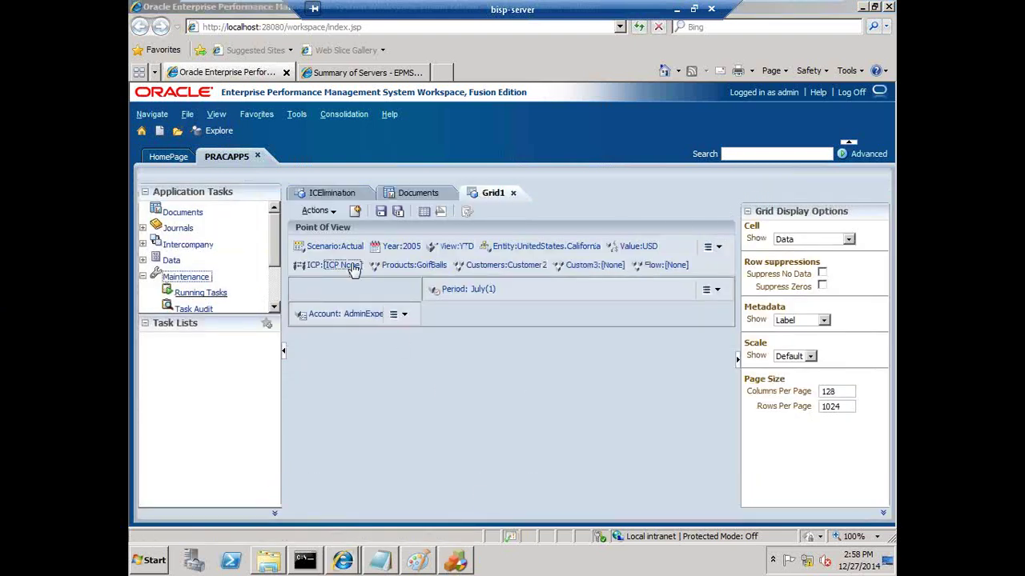
{"action": "left_click", "coordinate": [454, 565]}
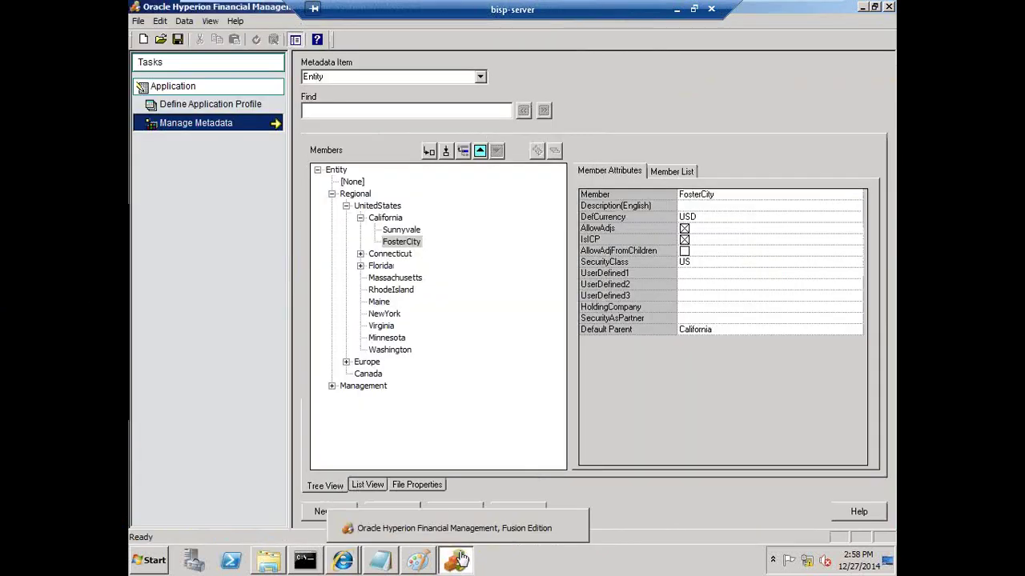
{"action": "left_click", "coordinate": [399, 231]}
{"action": "left_click", "coordinate": [400, 243]}
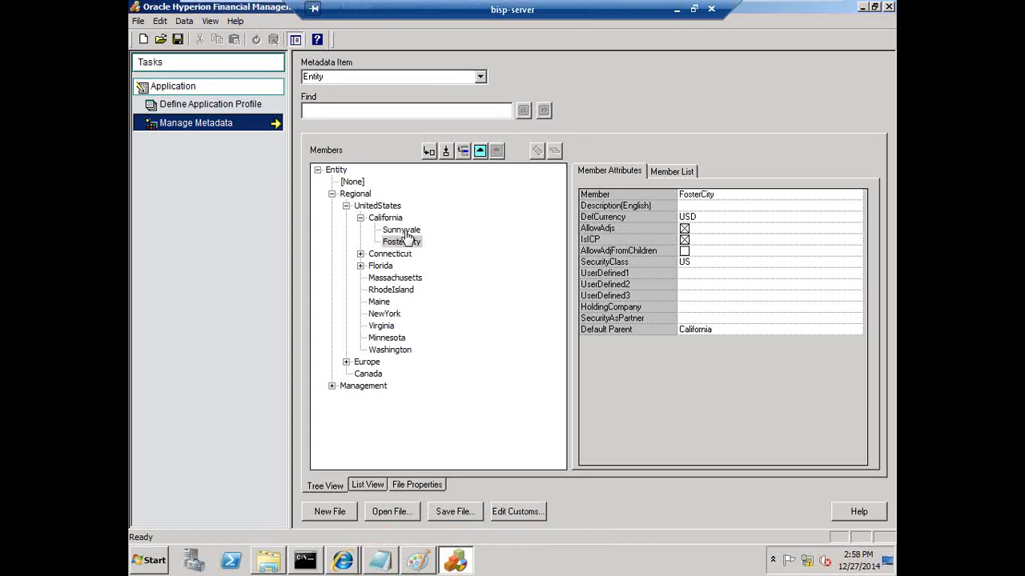
{"action": "left_click", "coordinate": [405, 232]}
{"action": "left_click", "coordinate": [408, 243]}
- Show the Account metadata, expand NetProfit, NetIncome and GrossMargin in the member tree, and select Sales
{"action": "left_click", "coordinate": [480, 76]}
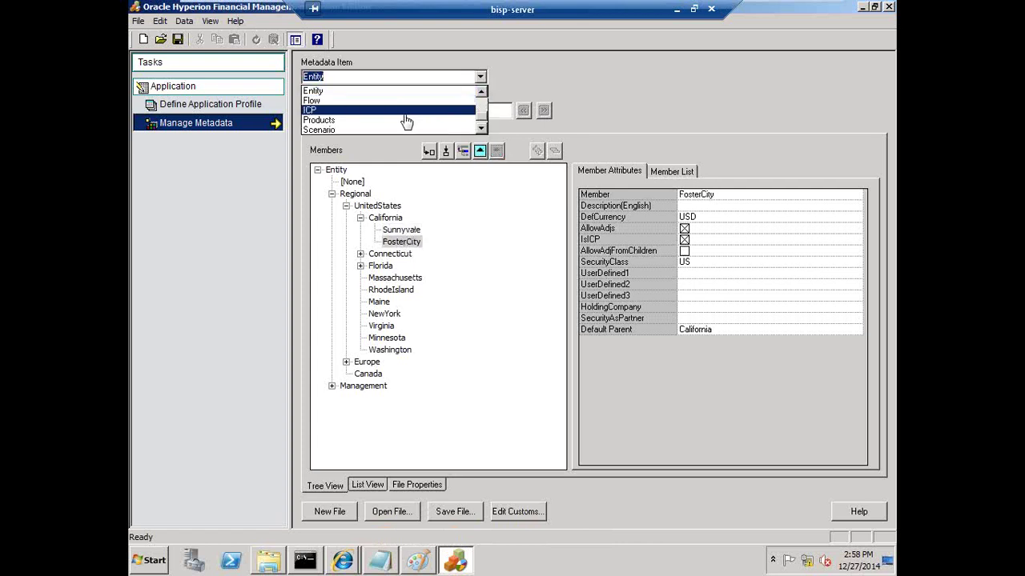
{"action": "scroll", "coordinate": [406, 120], "scroll_direction": "up", "scroll_amount": 3}
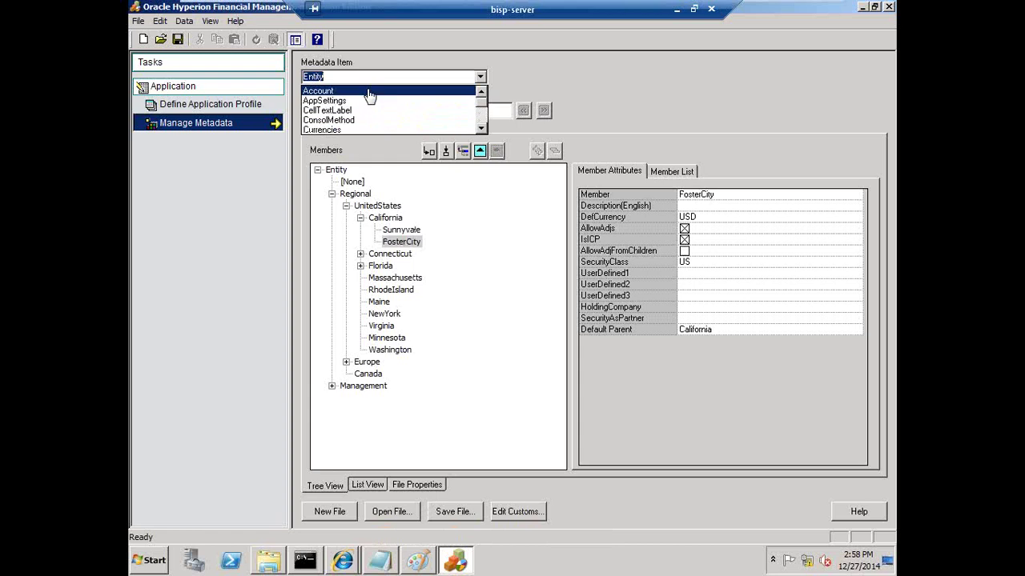
{"action": "left_click", "coordinate": [369, 96]}
{"action": "left_click", "coordinate": [332, 219]}
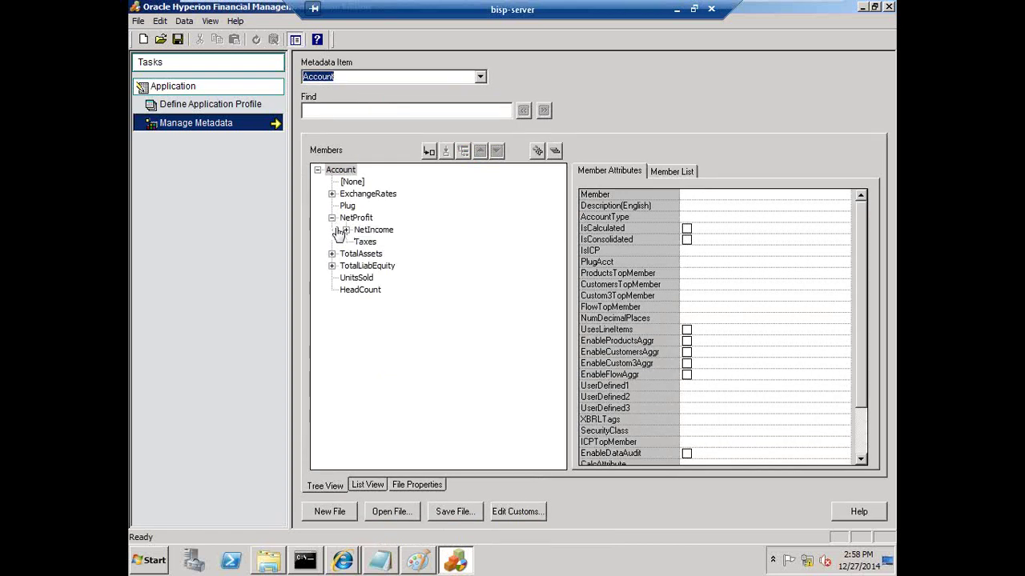
{"action": "left_click", "coordinate": [346, 230]}
{"action": "left_click", "coordinate": [360, 242]}
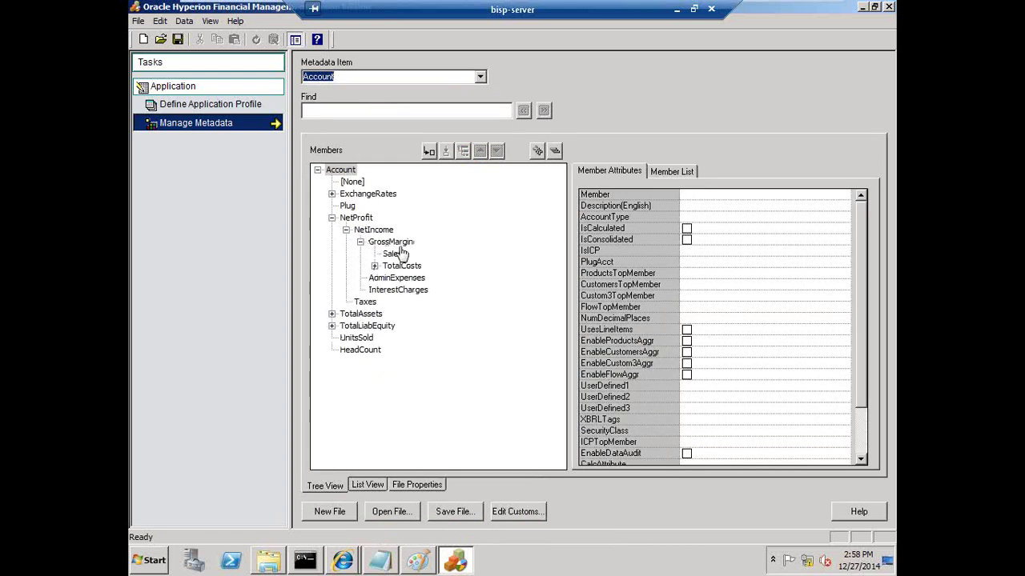
{"action": "left_click_drag", "start_coordinate": [401, 253], "coordinate": [395, 255]}
- Examine the IsICP attribute of the Sales account
{"action": "left_click", "coordinate": [563, 308]}
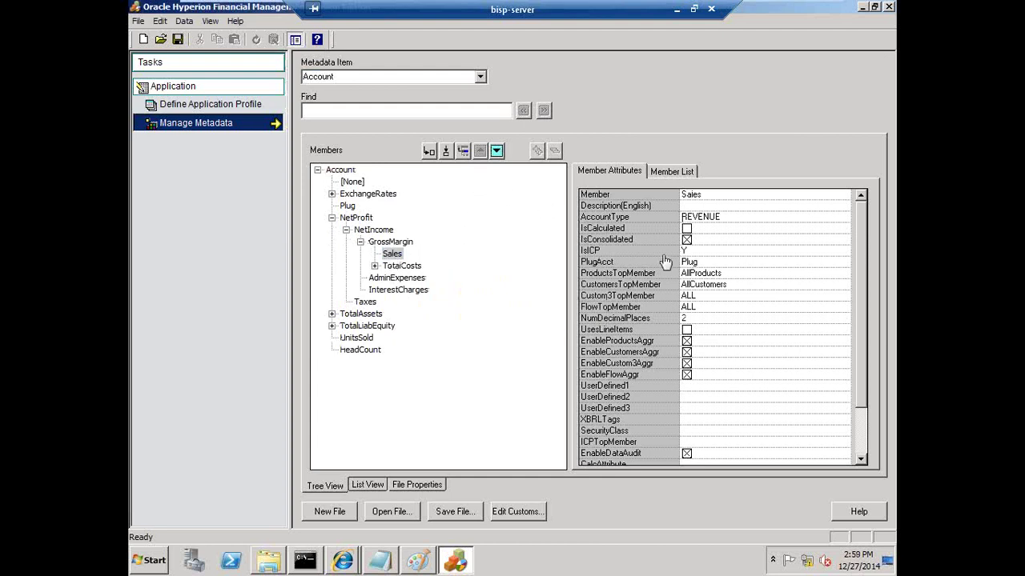
{"action": "left_click", "coordinate": [698, 253]}
{"action": "left_click", "coordinate": [698, 255]}
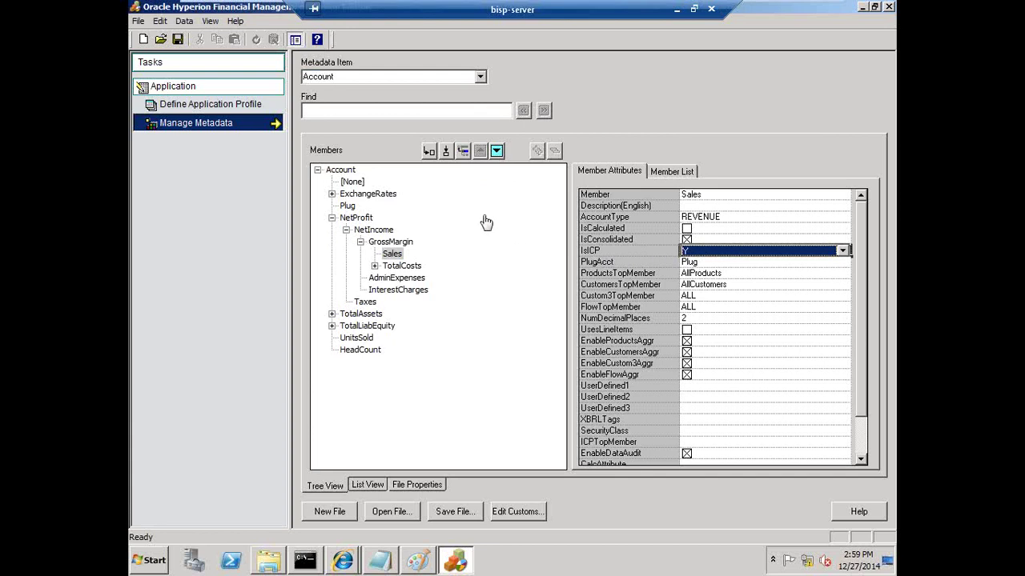
- Add a sibling account named COGSIC beneath Sales under GrossMargin and set its IsICP attribute to Y
{"action": "left_click", "coordinate": [446, 151]}
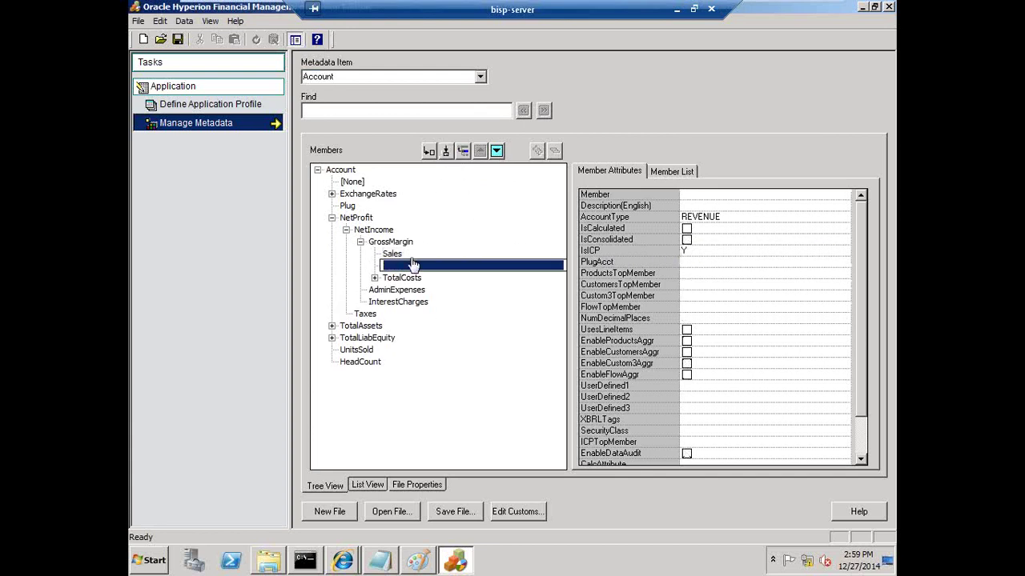
{"action": "type", "text": "COGSIC,"}
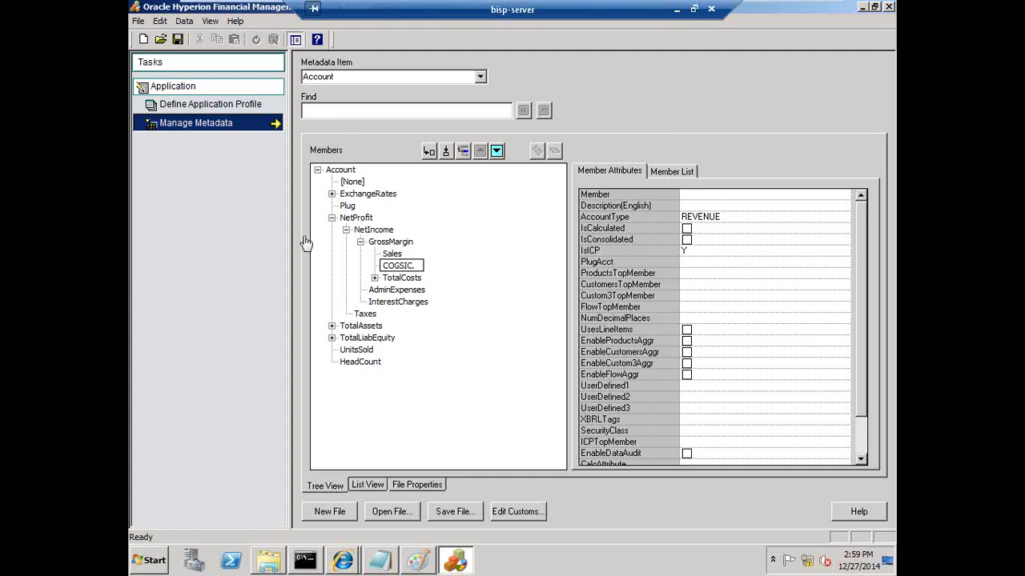
{"action": "left_click", "coordinate": [686, 251]}
{"action": "left_click", "coordinate": [687, 253]}
{"action": "left_click", "coordinate": [692, 274]}
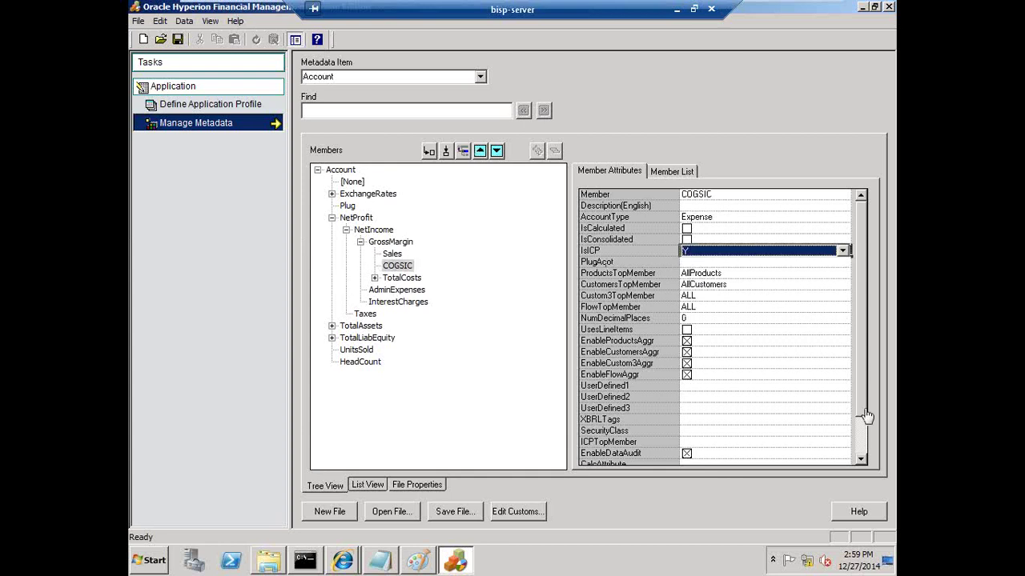
- Set the default parent of the COGSIC account to GrossMargin
{"action": "left_click", "coordinate": [860, 458]}
{"action": "left_click", "coordinate": [694, 454]}
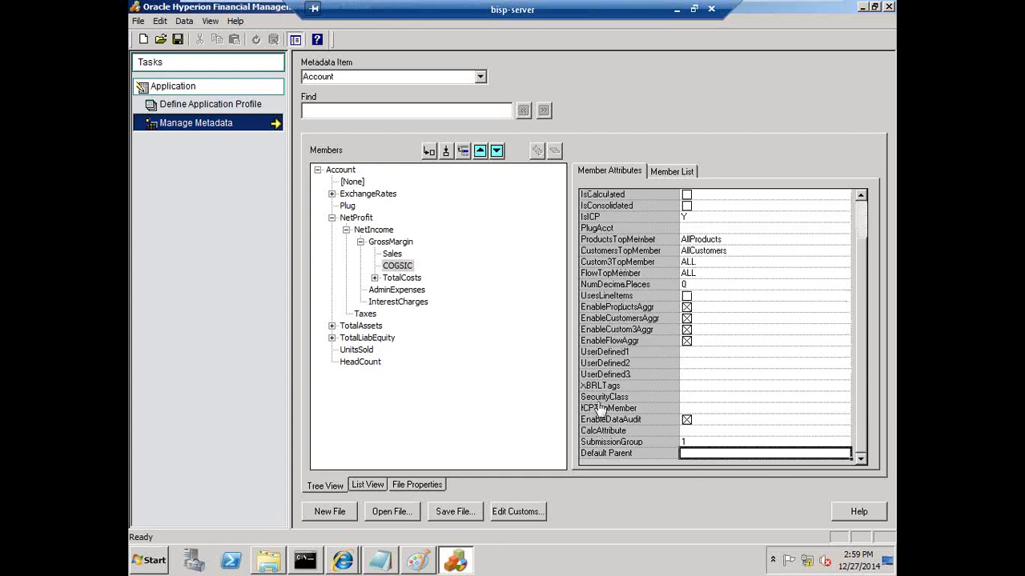
{"action": "type", "text": "GrossMargin"}
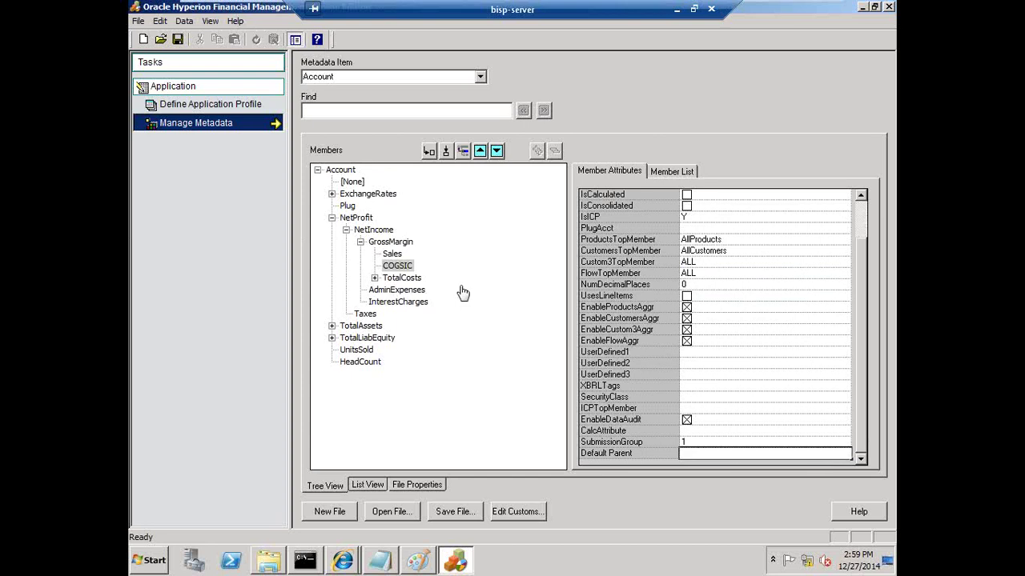
- Rename the Sales account under GrossMargin to SalesIC
{"action": "left_click", "coordinate": [398, 258]}
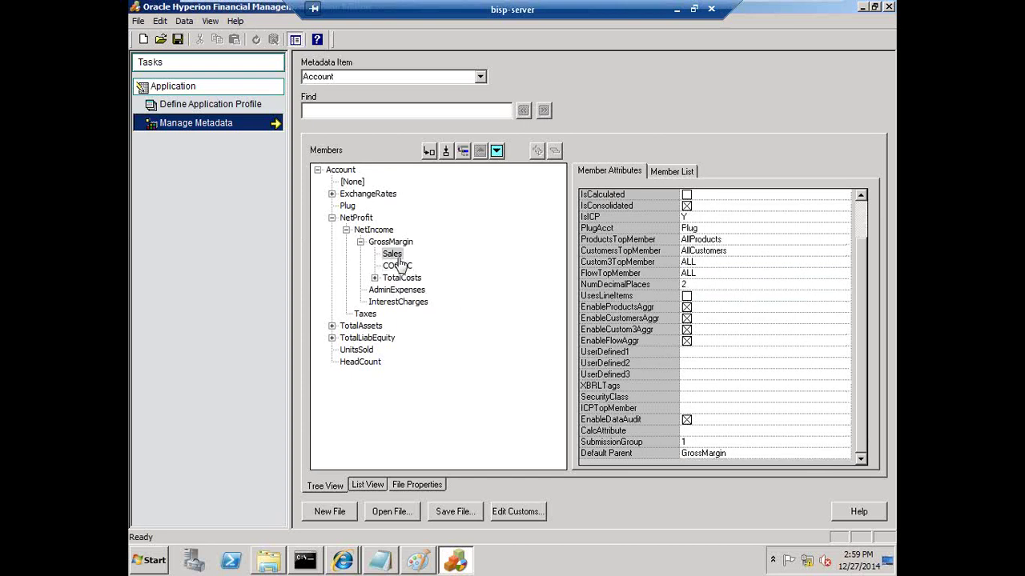
{"action": "right_click", "coordinate": [398, 257]}
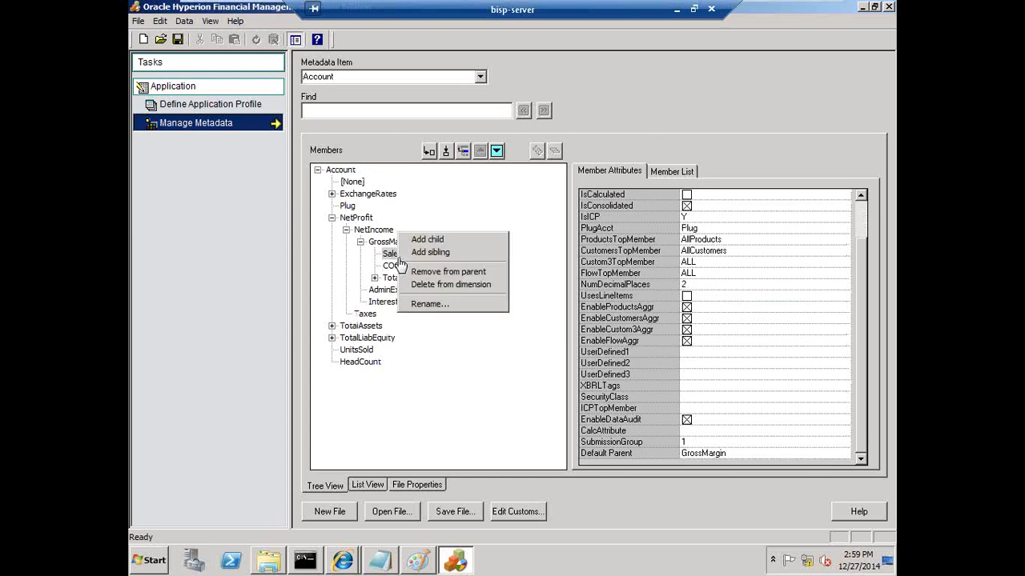
{"action": "left_click", "coordinate": [442, 305]}
{"action": "type", "text": "SalesIC"}
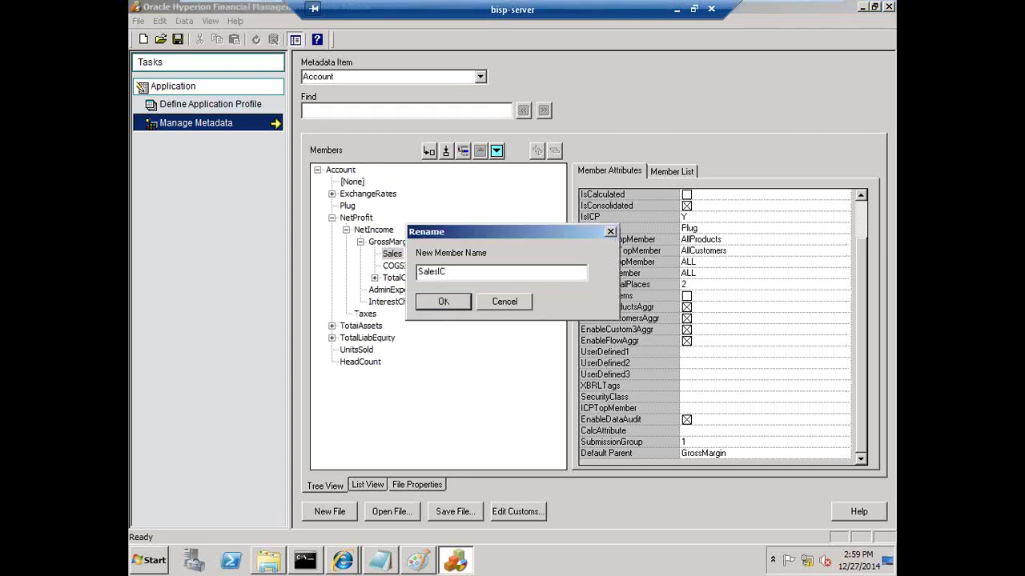
{"action": "left_click", "coordinate": [445, 305]}
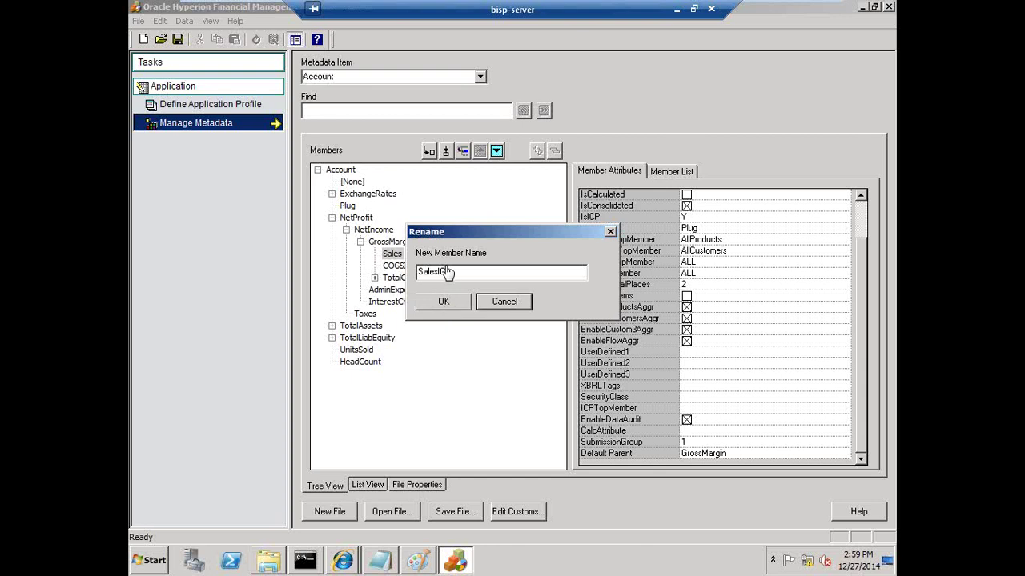
{"action": "left_click", "coordinate": [444, 302]}
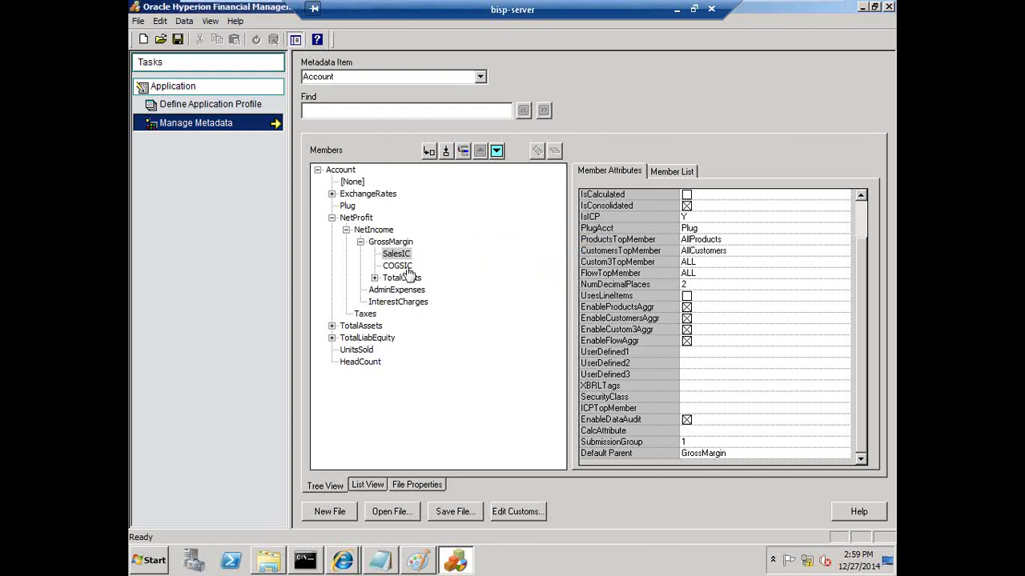
- Add a sibling account named PlugAC beneath COGSIC and set its default parent to GrossMargin
{"action": "left_click", "coordinate": [404, 266]}
{"action": "left_click", "coordinate": [446, 152]}
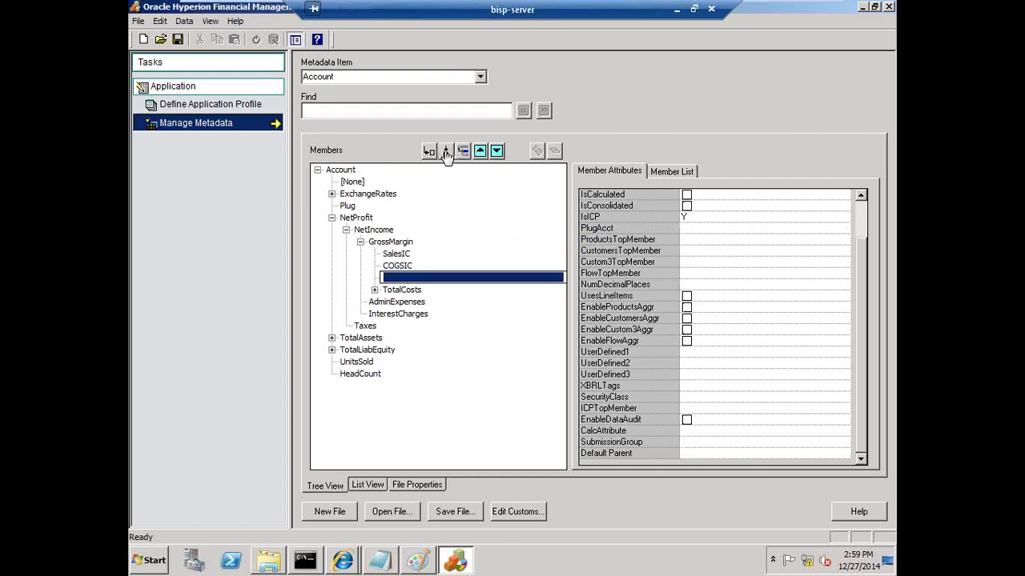
{"action": "type", "text": "Plug"}
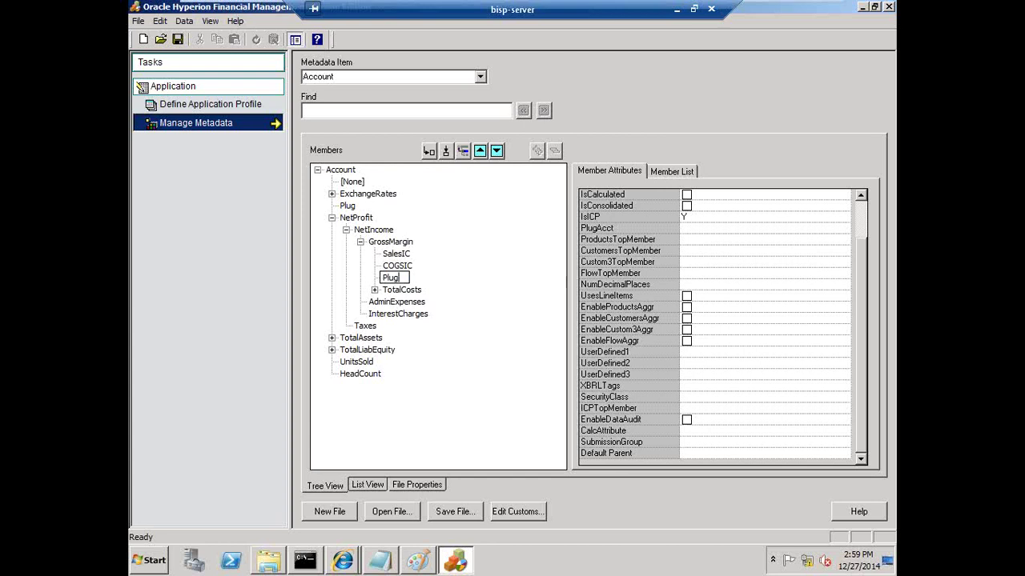
{"action": "type", "text": "AC"}
{"action": "left_click", "coordinate": [703, 459]}
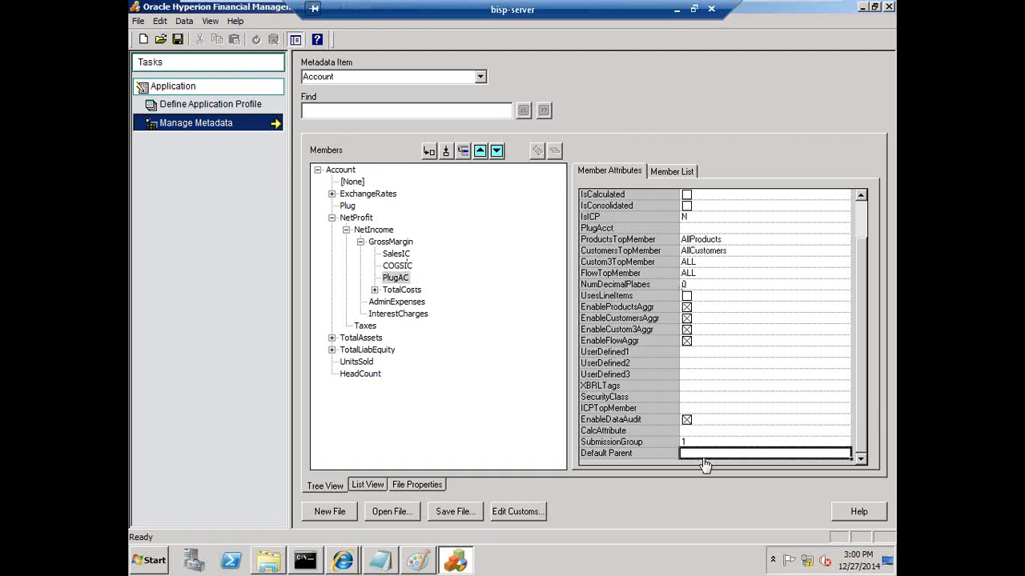
{"action": "type", "text": "GrossMA"}
- Review the COGSIC attributes, then choose Y for IsICP on SalesIC and set its plug account to PlugAC
{"action": "left_click", "coordinate": [395, 267]}
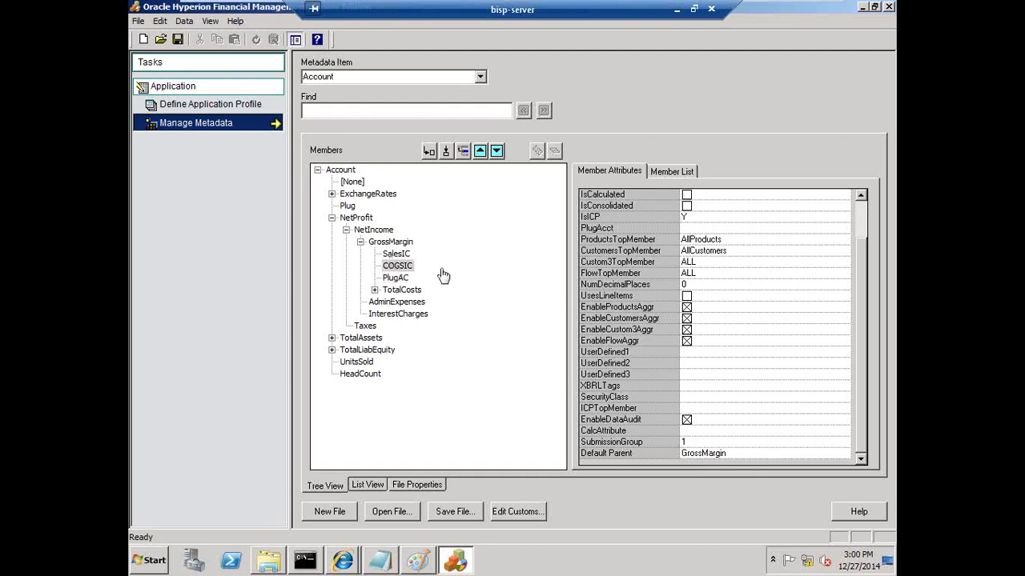
{"action": "scroll", "coordinate": [869, 231], "scroll_direction": "up", "scroll_amount": 1}
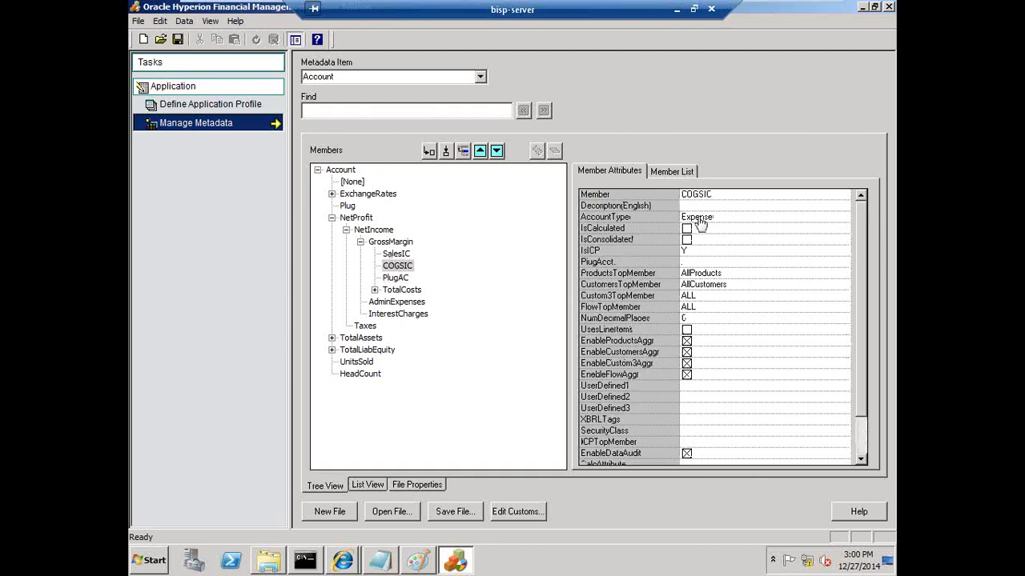
{"action": "left_click", "coordinate": [408, 257]}
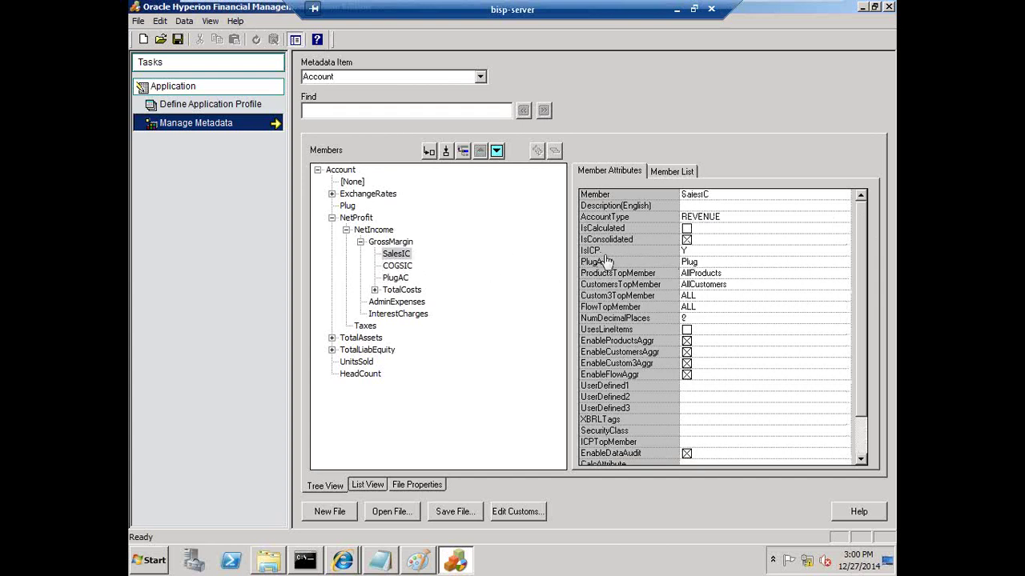
{"action": "left_click", "coordinate": [693, 252]}
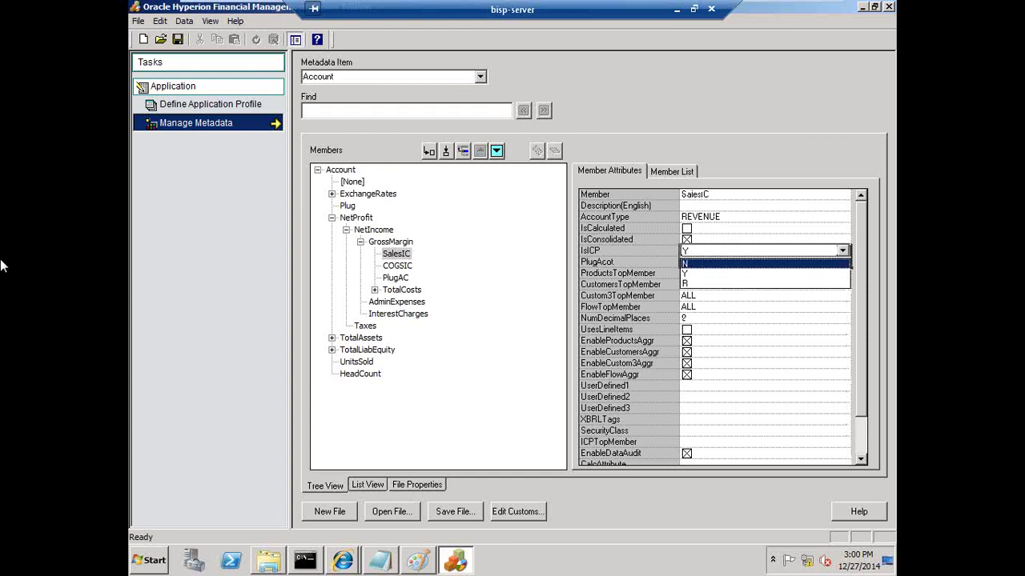
{"action": "left_click", "coordinate": [691, 274]}
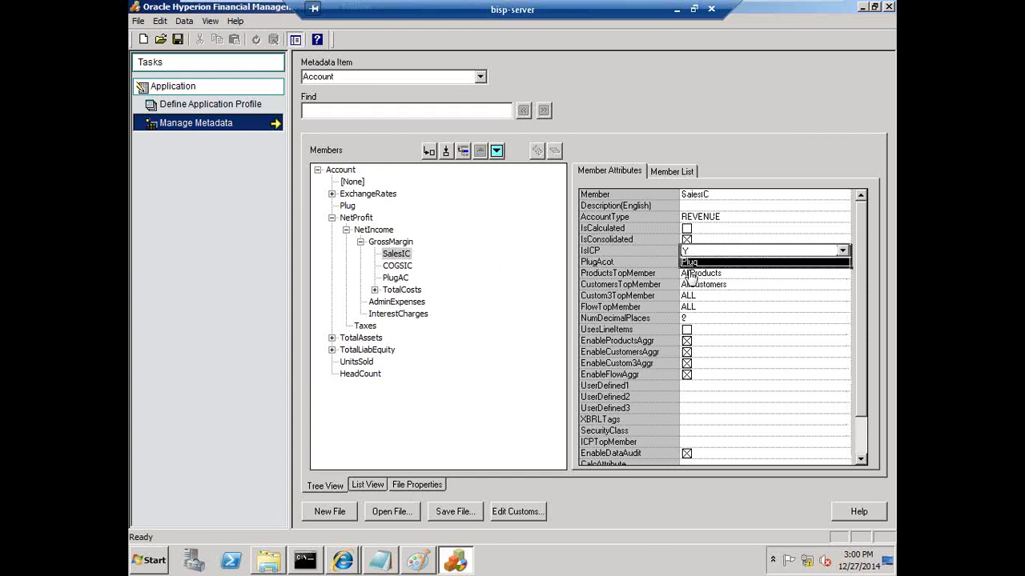
{"action": "left_click", "coordinate": [693, 264]}
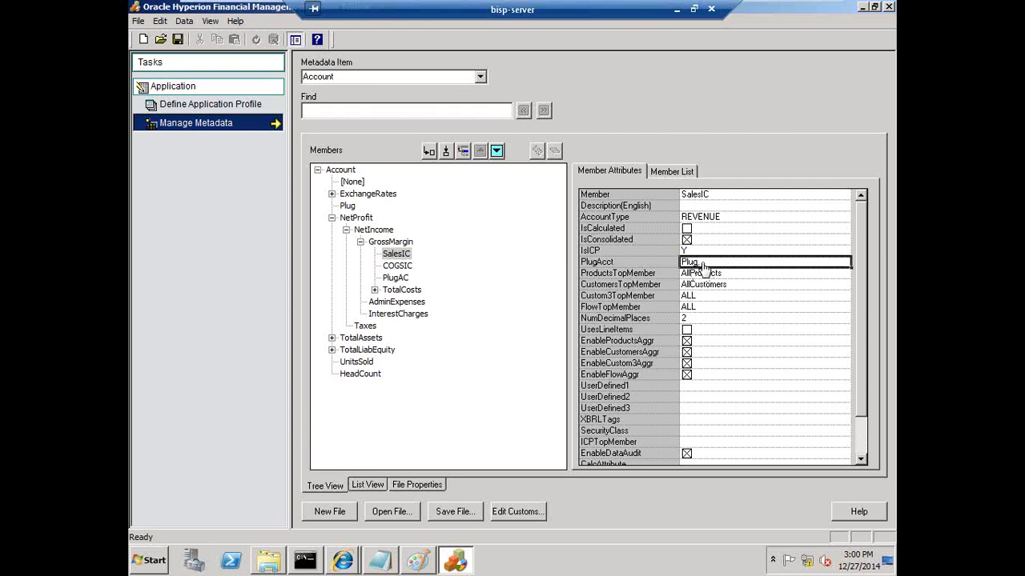
{"action": "type", "text": "AC"}
- Set the plug account of the COGSIC account to PlugAC
{"action": "left_click", "coordinate": [404, 268]}
{"action": "left_click", "coordinate": [687, 264]}
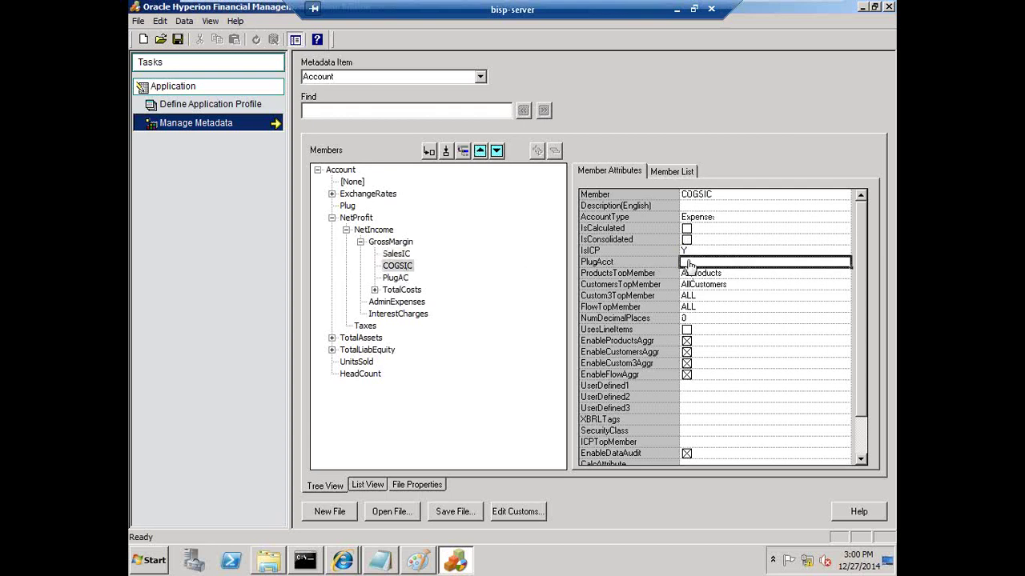
{"action": "type", "text": "PlugAC"}
- Switch to Notepad to review the noted requirements for IC accounts and the plug account, and return to the metadata
{"action": "left_click", "coordinate": [379, 561]}
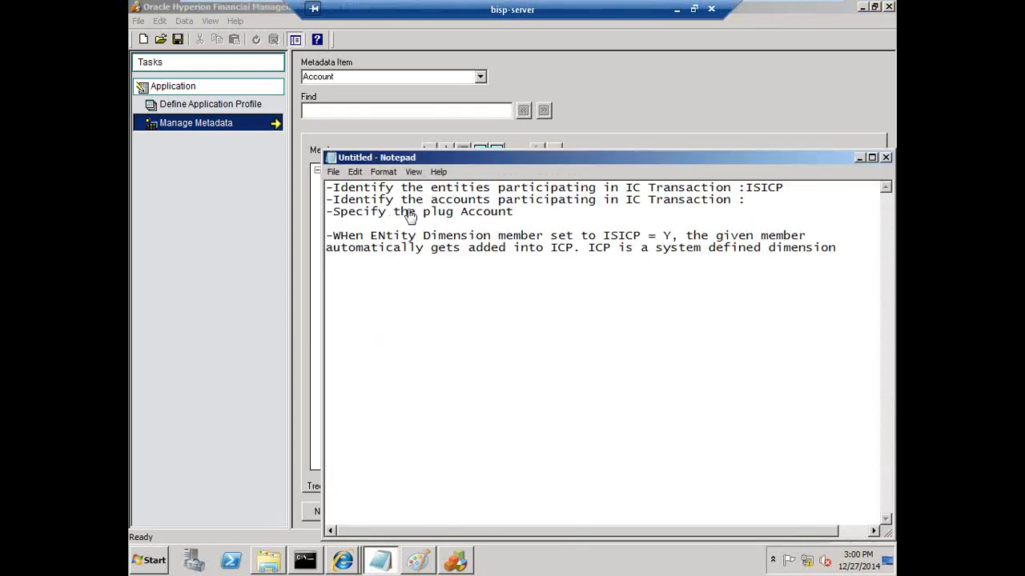
{"action": "left_click", "coordinate": [506, 212]}
{"action": "left_click_drag", "start_coordinate": [736, 201], "coordinate": [749, 202]}
{"action": "left_click", "coordinate": [807, 143]}
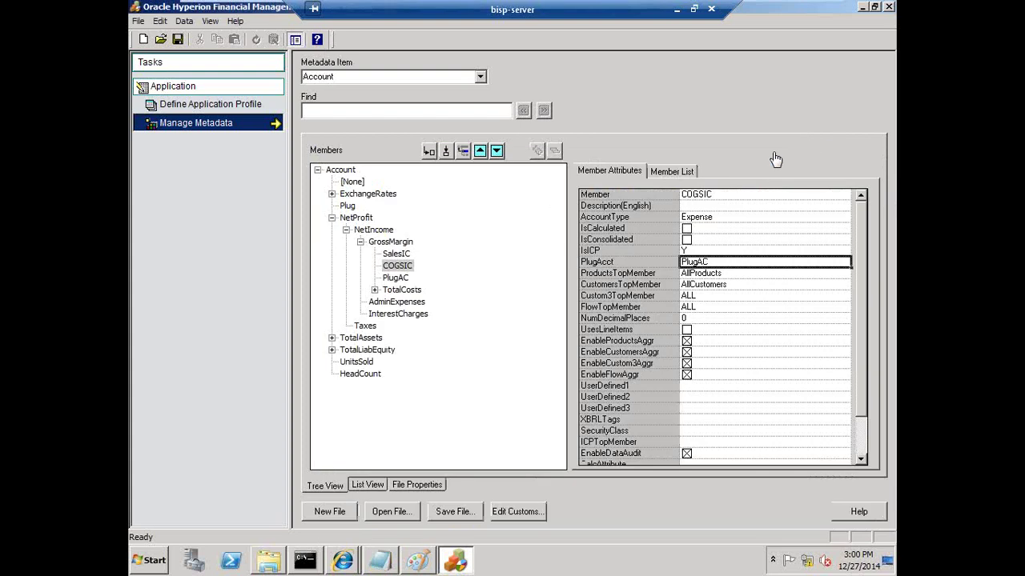
- Save the metadata as an XML file named Simple4 in the 03 Metadata folder
{"action": "left_click", "coordinate": [863, 454]}
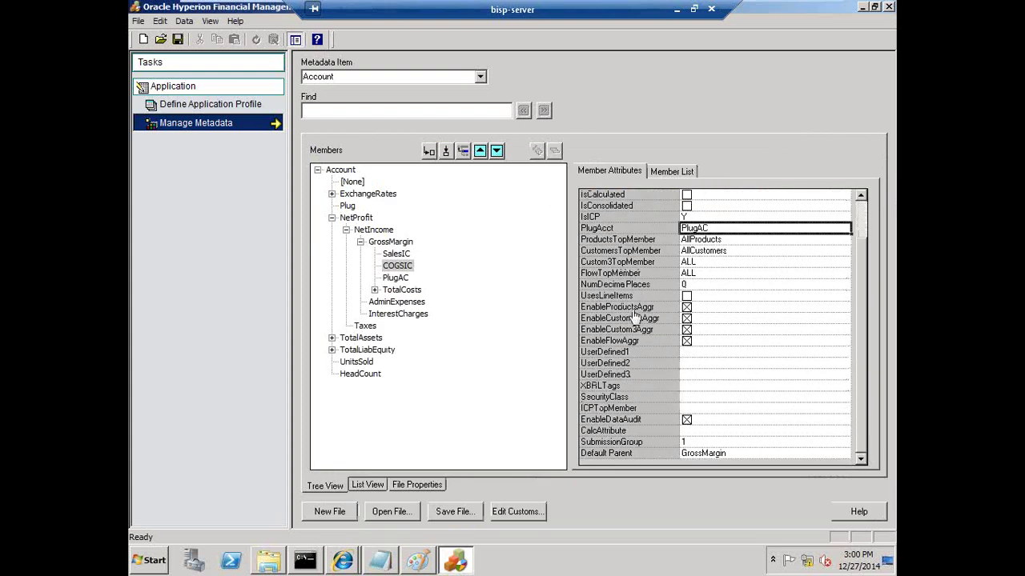
{"action": "left_click", "coordinate": [452, 512]}
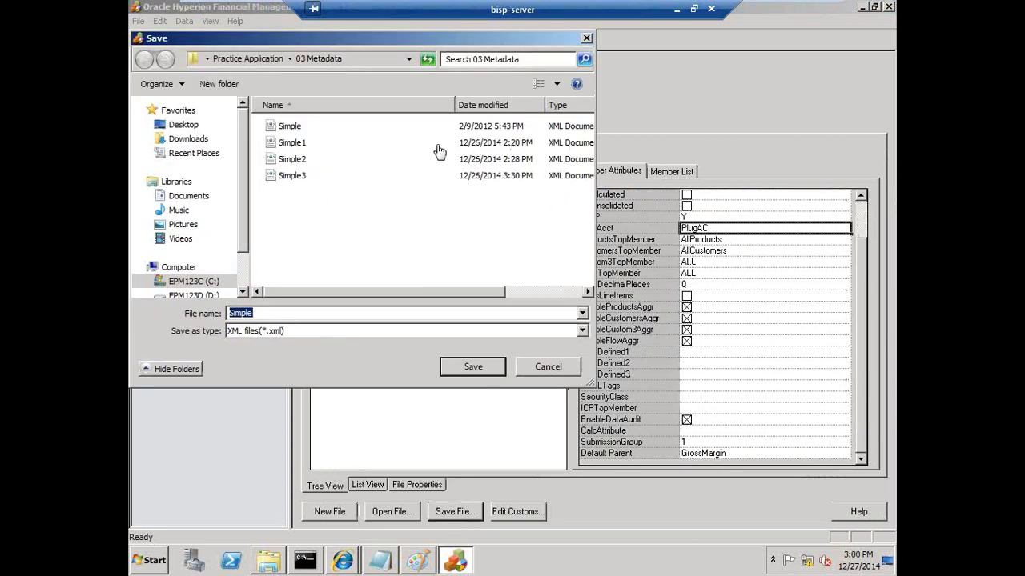
{"action": "left_click", "coordinate": [281, 178]}
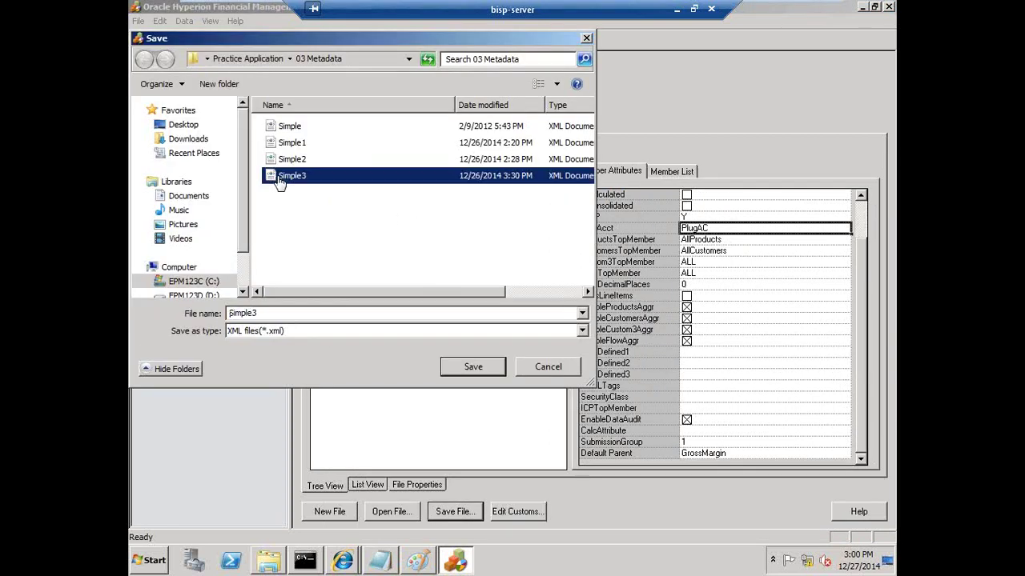
{"action": "double_click", "coordinate": [294, 317]}
{"action": "left_click", "coordinate": [361, 317]}
{"action": "key", "text": "BackSpace"}
{"action": "type", "text": "4"}
{"action": "key", "text": "Return"}
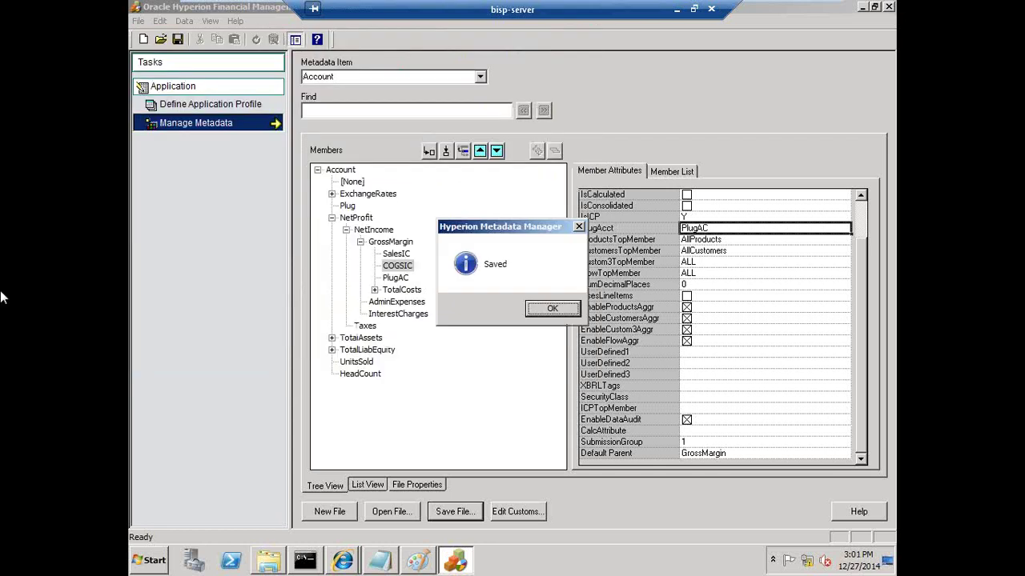
{"action": "left_click", "coordinate": [554, 311]}
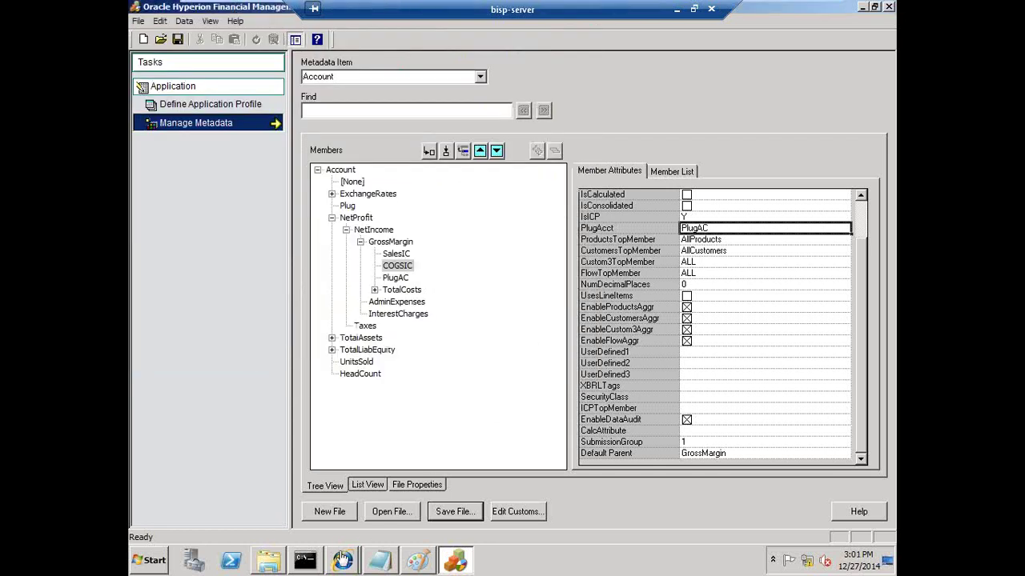
- Switch to EPM Workspace in the browser, log off, and log back on with the account password
{"action": "mouse_move", "coordinate": [343, 560]}
{"action": "left_click", "coordinate": [361, 504]}
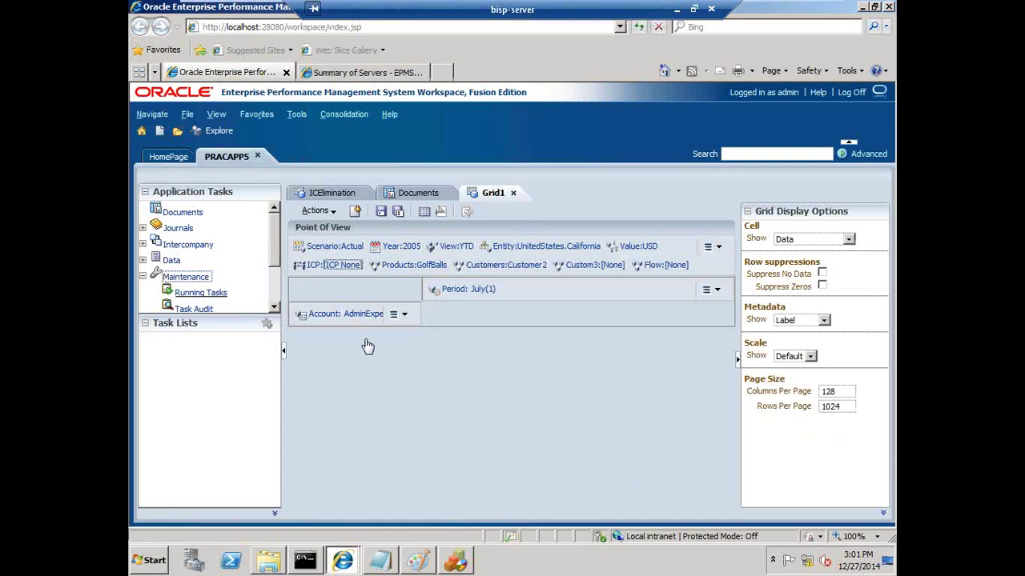
{"action": "left_click", "coordinate": [850, 93]}
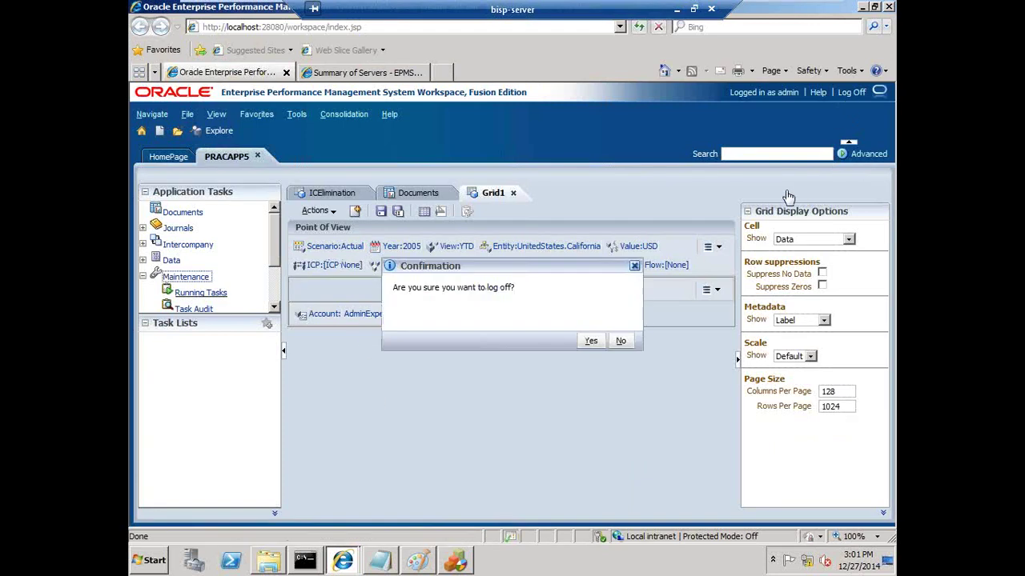
{"action": "left_click", "coordinate": [591, 342]}
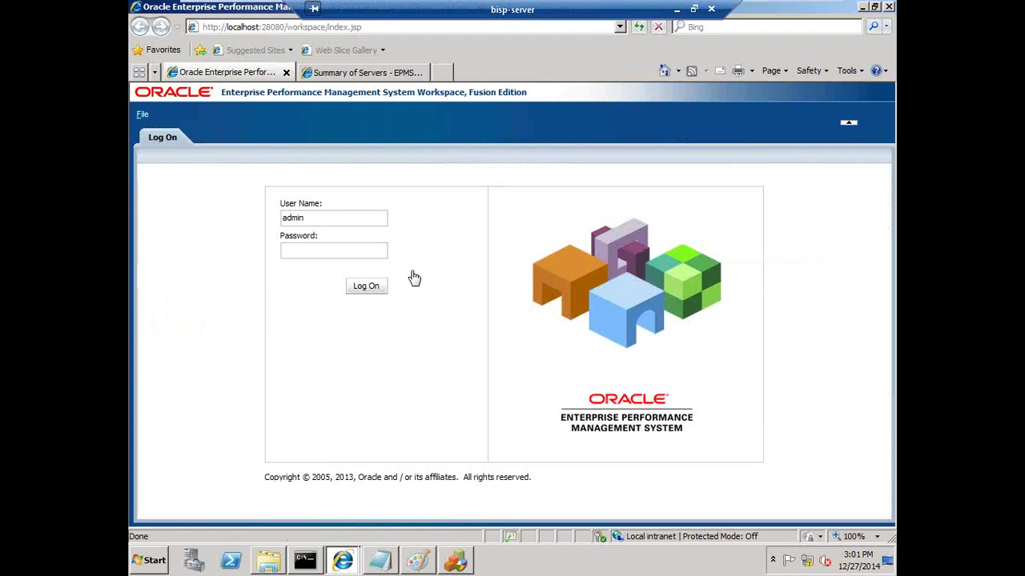
{"action": "key", "text": "Return"}
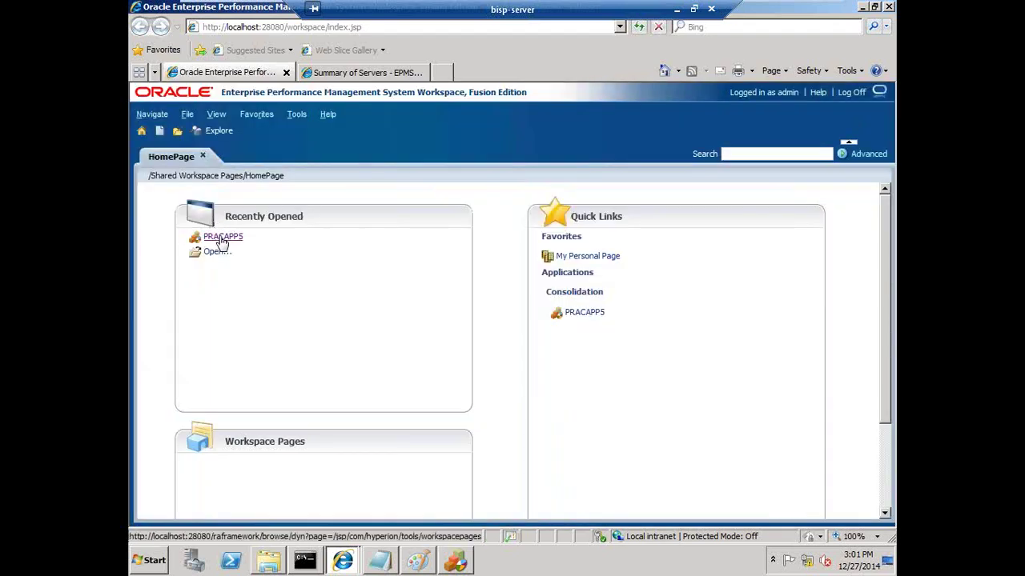
- Open the PRACAPP5 application and go to its task for loading application elements
{"action": "left_click", "coordinate": [220, 237]}
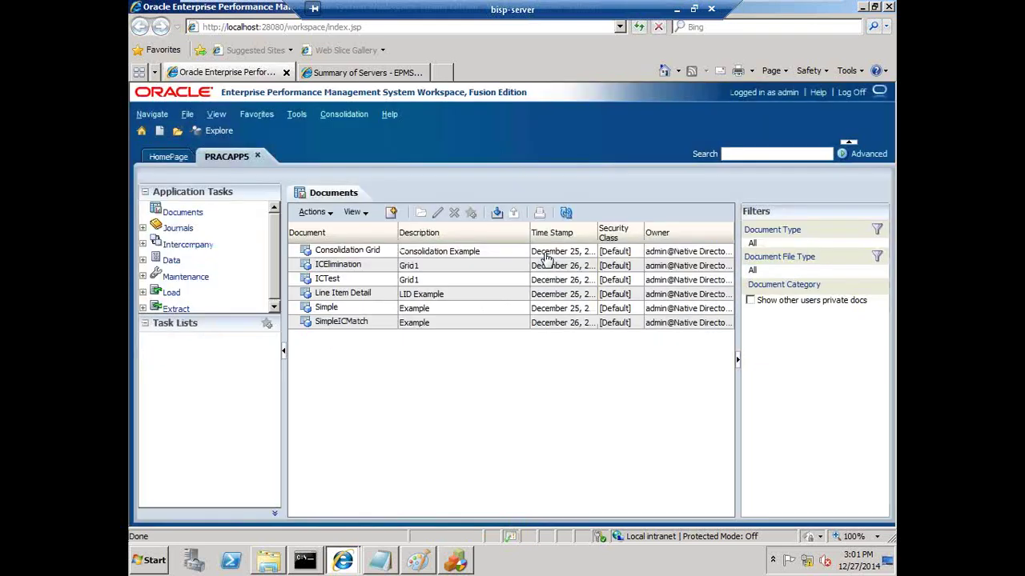
{"action": "left_click", "coordinate": [172, 292]}
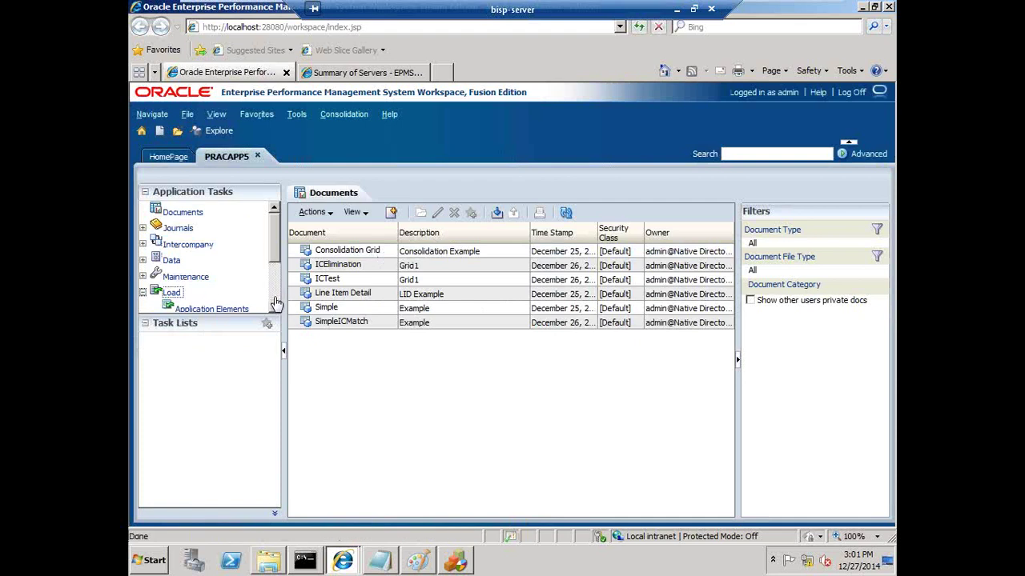
{"action": "scroll", "coordinate": [277, 303], "scroll_direction": "down", "scroll_amount": 3}
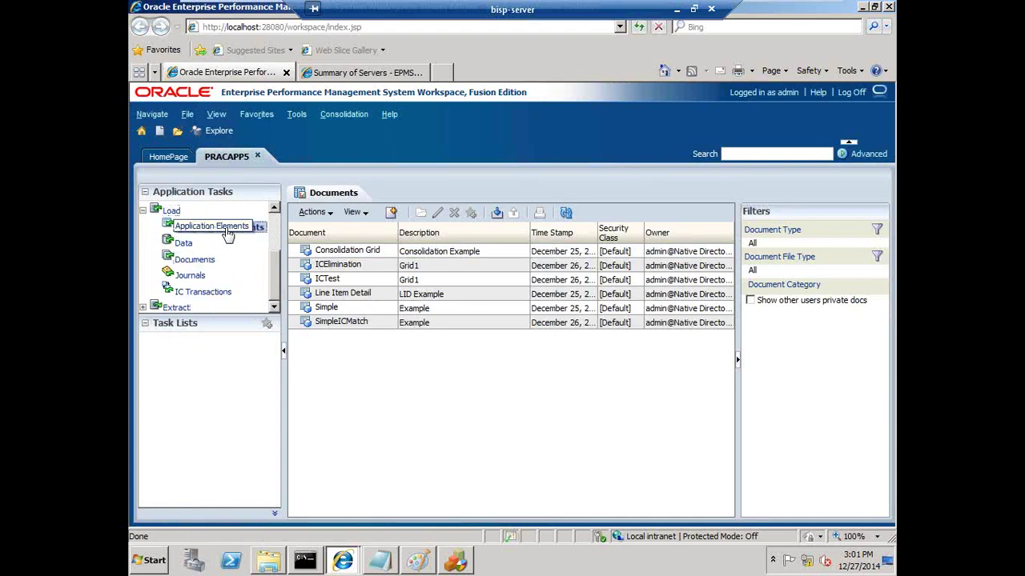
{"action": "left_click", "coordinate": [240, 230]}
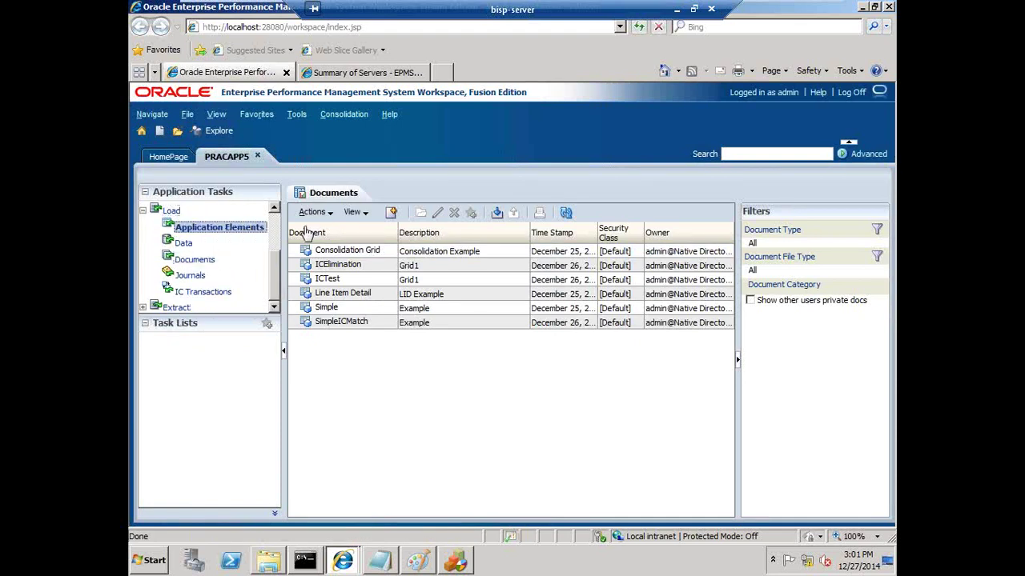
- Load the Simple2.xml metadata file into the application with Clear metadata and data enabled, accepting the warning about clearing existing data
{"action": "right_click", "coordinate": [256, 231]}
{"action": "left_click", "coordinate": [286, 239]}
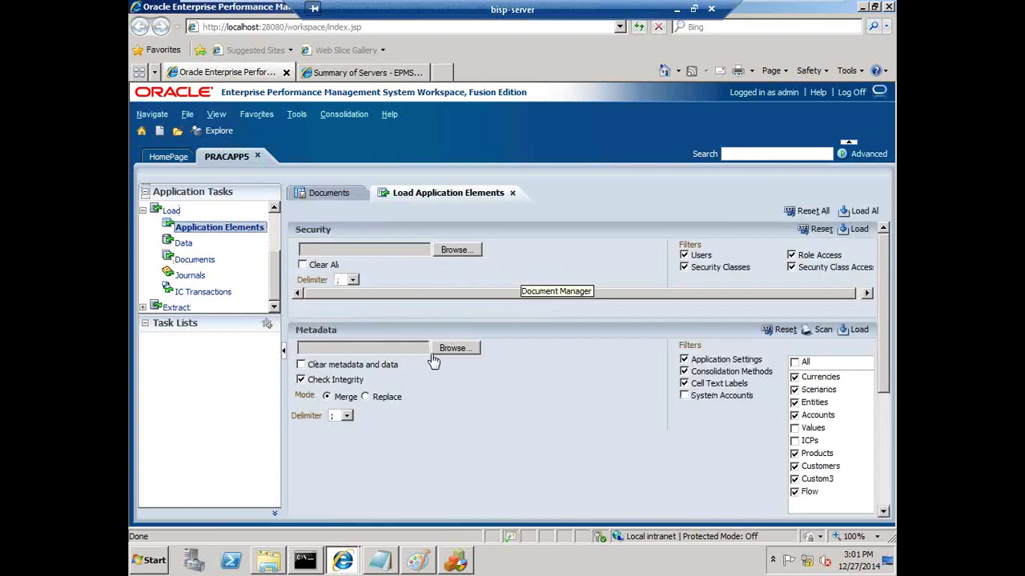
{"action": "left_click", "coordinate": [301, 365]}
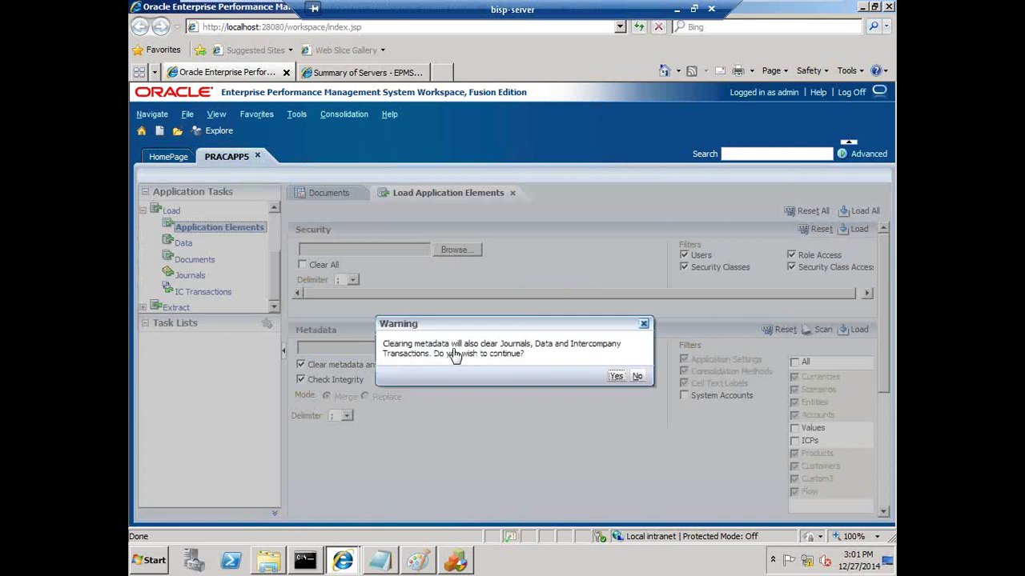
{"action": "left_click", "coordinate": [615, 379]}
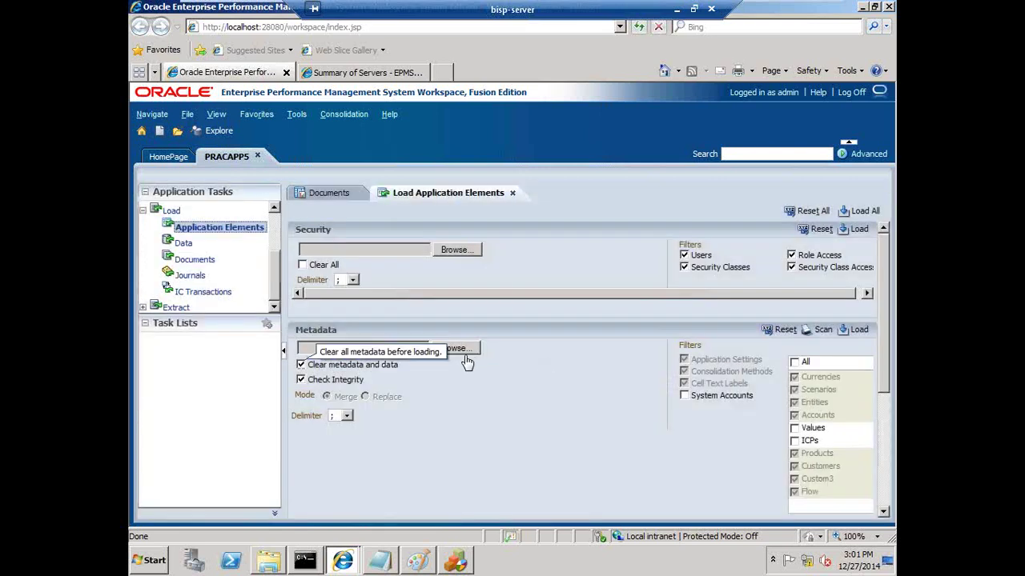
{"action": "left_click", "coordinate": [461, 350]}
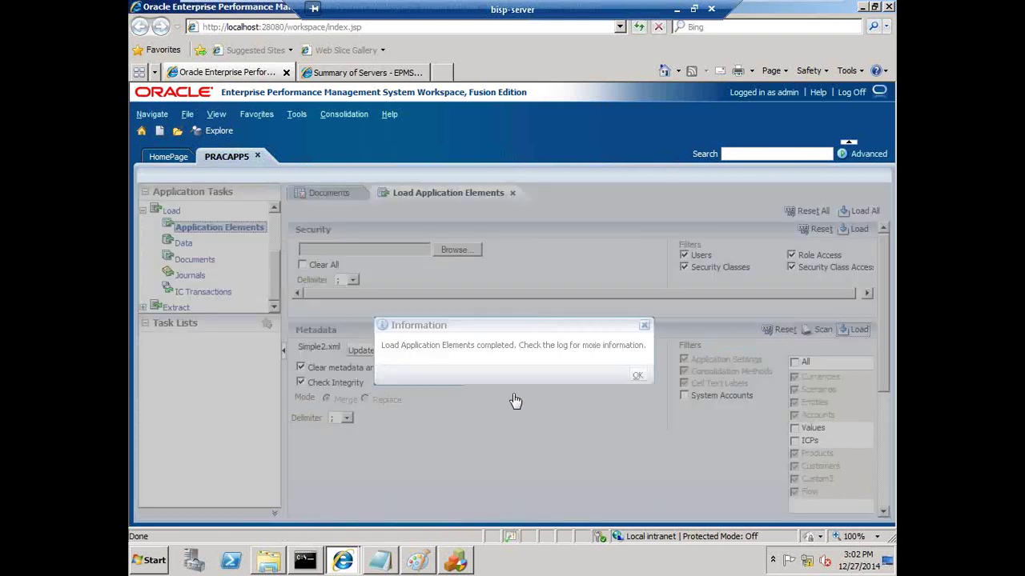
{"action": "left_click", "coordinate": [638, 375]}
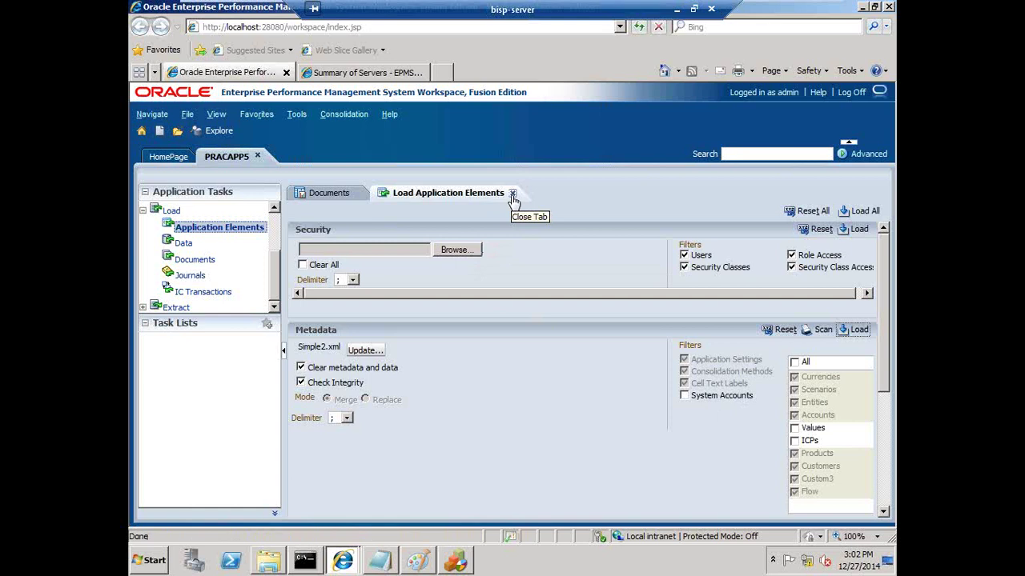
- Switch to Notepad and add the line "Consolidate--->Calculate" below the existing notes, separated by a blank line
{"action": "left_click", "coordinate": [379, 560]}
{"action": "left_click", "coordinate": [343, 291]}
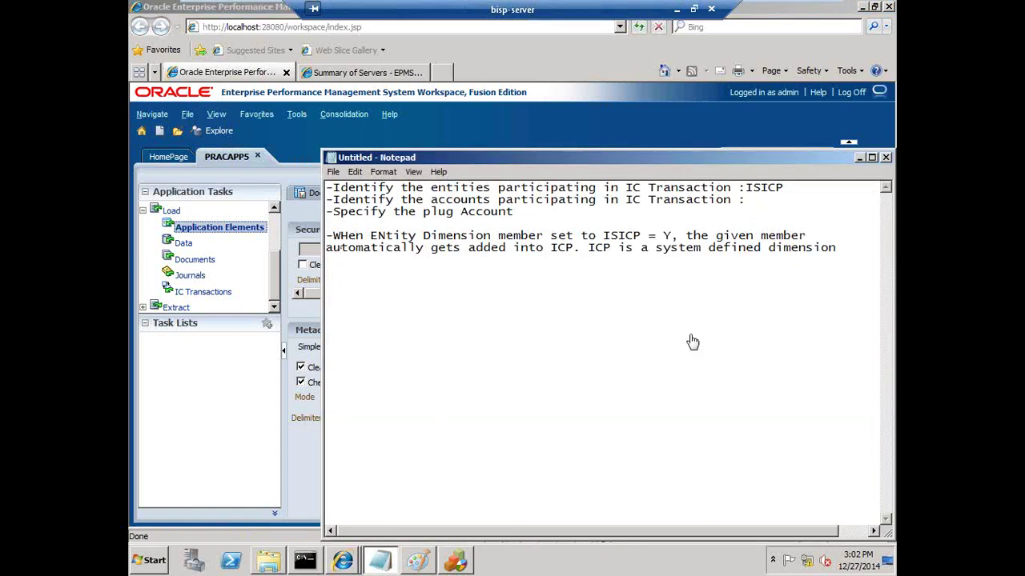
{"action": "key", "text": "Return"}
{"action": "key", "text": "Return"}
{"action": "type", "text": "Consolidate--->Calculate"}
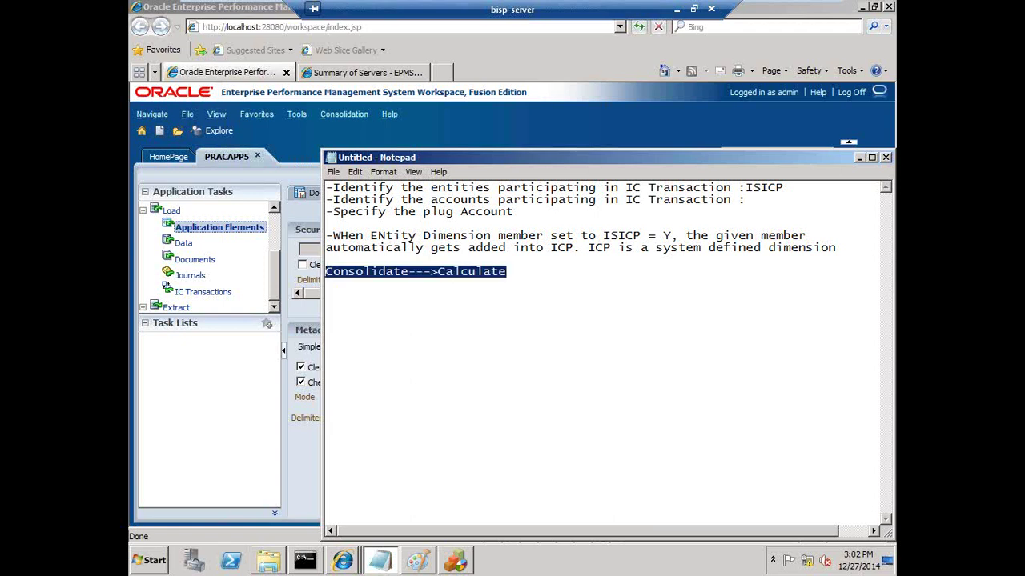
- Duplicate the Consolidate line below and change its ending so it reads "Consolidate--->Currency Conversion"
{"action": "key", "text": "Right"}
{"action": "type", "text": "Consolidate--->Calculate"}
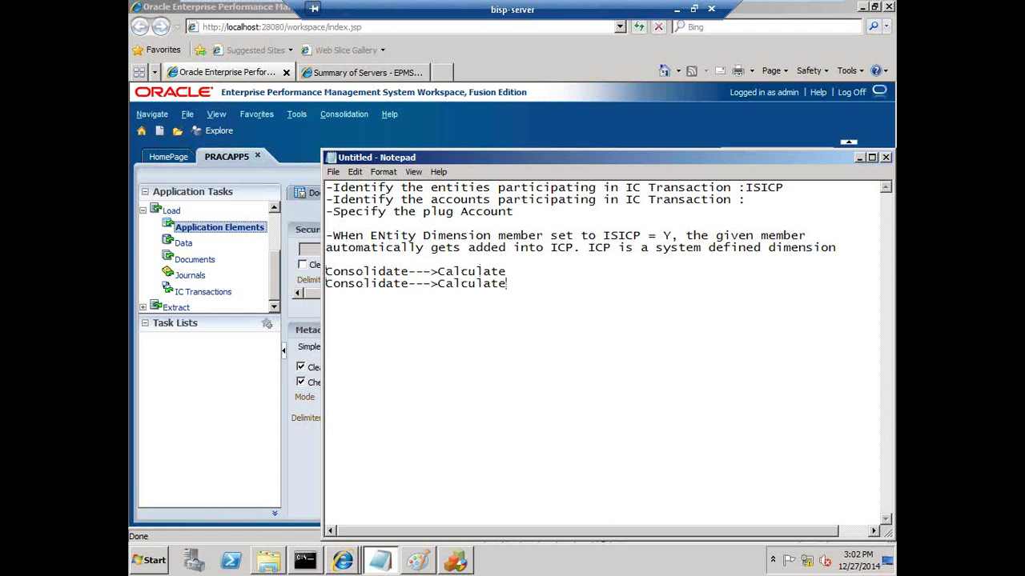
{"action": "key", "text": "shift+Left"}
{"action": "key", "text": "shift+Left"}
{"action": "key", "text": "shift+Left"}
{"action": "key", "text": "shift+Left"}
{"action": "key", "text": "shift+Left"}
{"action": "key", "text": "shift+Left"}
{"action": "key", "text": "shift+Left"}
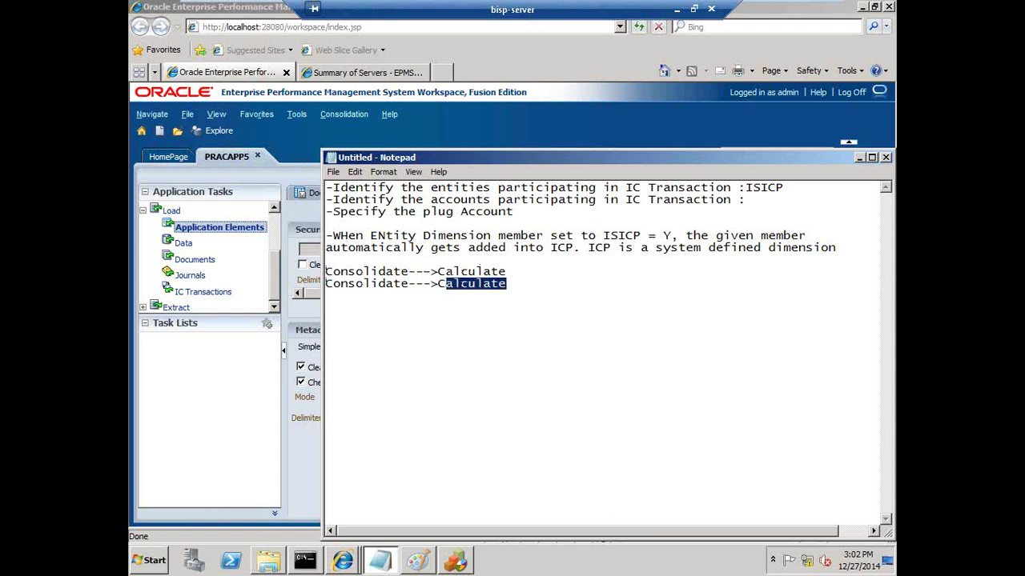
{"action": "type", "text": "urrency Conversion"}
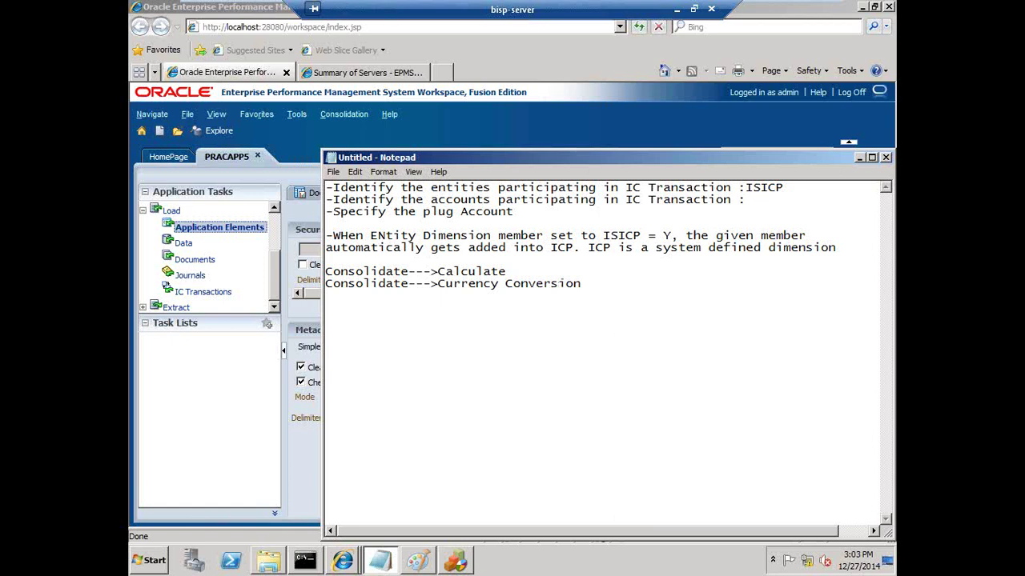
- Add a third copy of the Consolidate line and change its ending so it reads "Consolidate--->IC Elimination"
{"action": "type", "text": "Consolidate--->Calculate"}
{"action": "key", "text": "shift+Left"}
{"action": "key", "text": "shift+Left"}
{"action": "key", "text": "shift+Left"}
{"action": "key", "text": "shift+Left"}
{"action": "key", "text": "shift+Left"}
{"action": "key", "text": "shift+Left"}
{"action": "key", "text": "shift+Left"}
{"action": "key", "text": "shift+Left"}
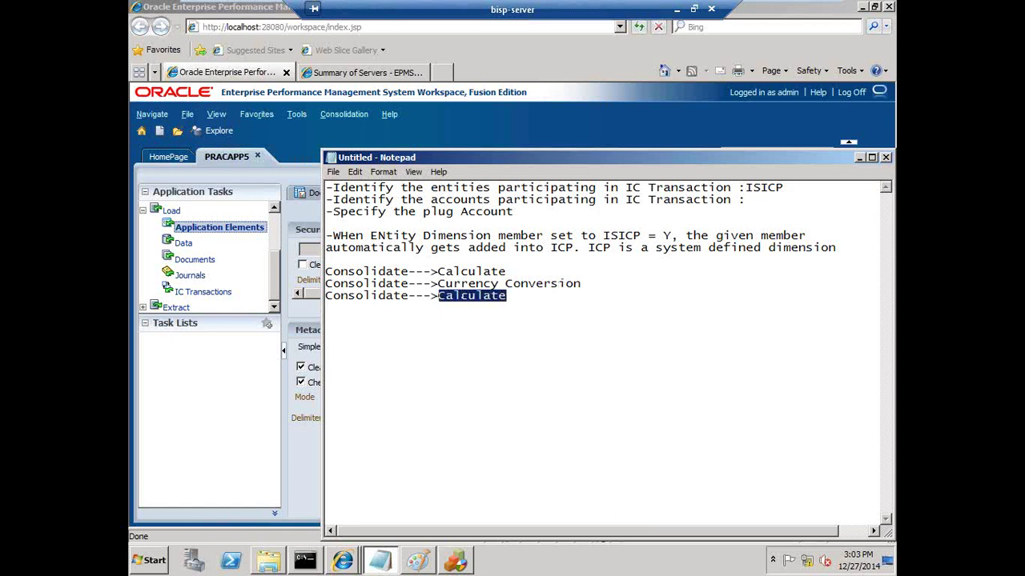
{"action": "type", "text": "IC Elimination"}
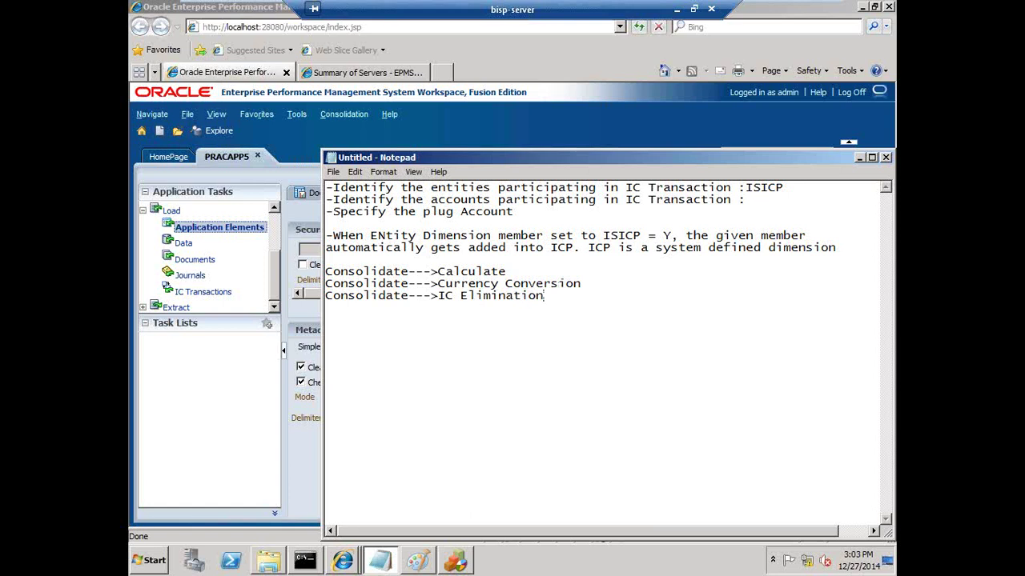
- Switch back to EPM Workspace in the browser and create a new data grid from the application's documents list
{"action": "key", "text": "alt+Tab"}
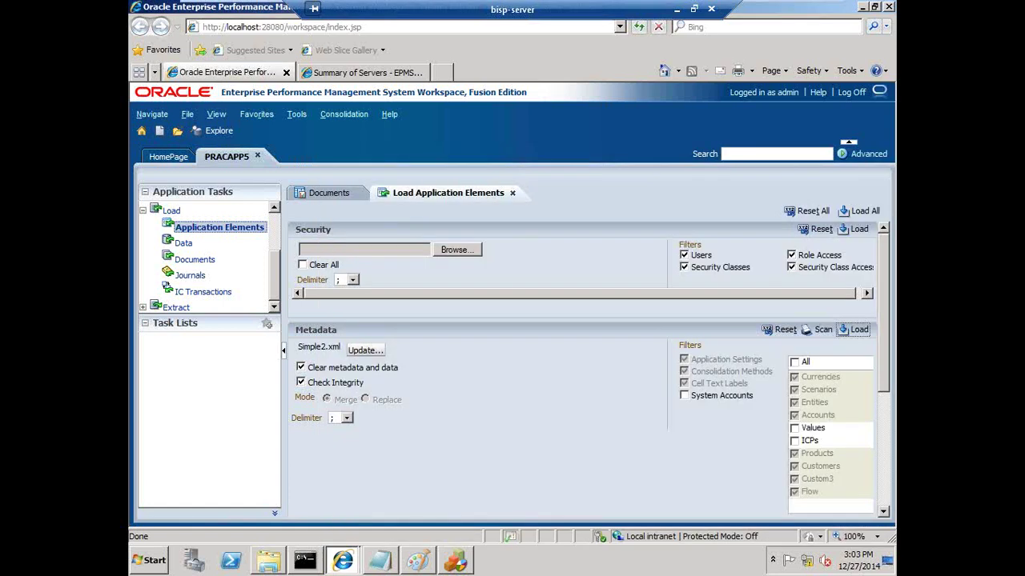
{"action": "left_click", "coordinate": [346, 115]}
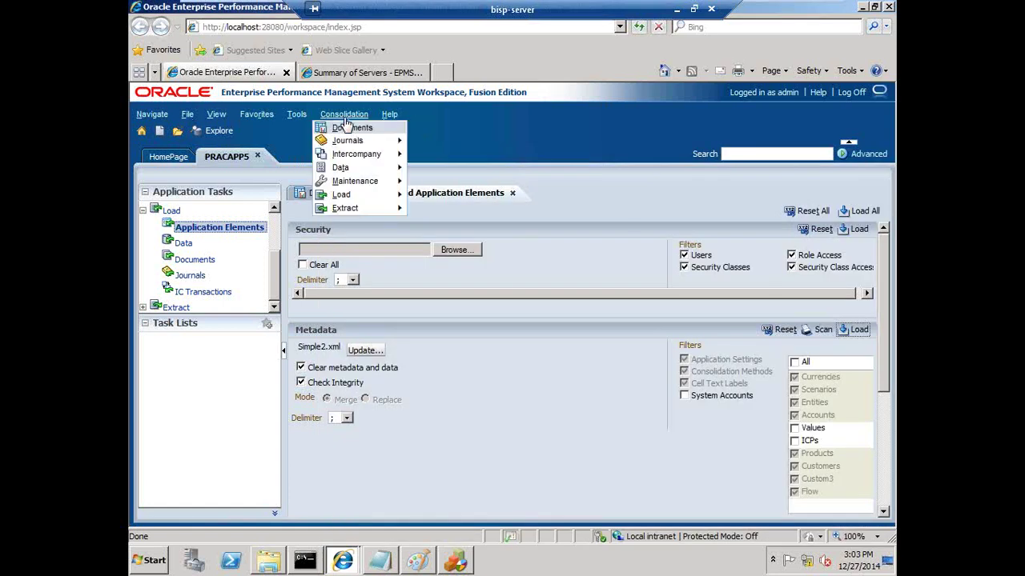
{"action": "left_click", "coordinate": [347, 130]}
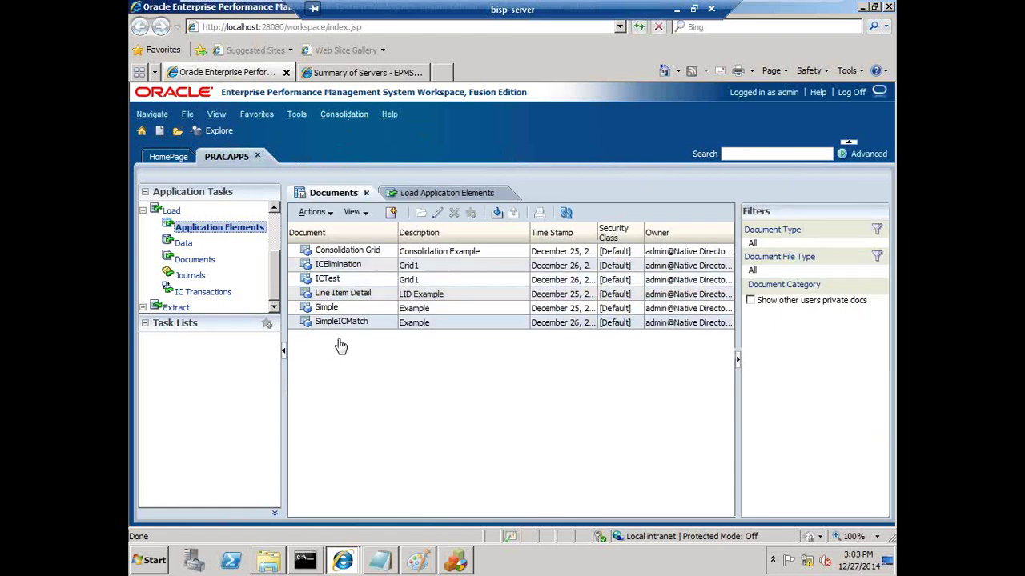
{"action": "left_click", "coordinate": [325, 215]}
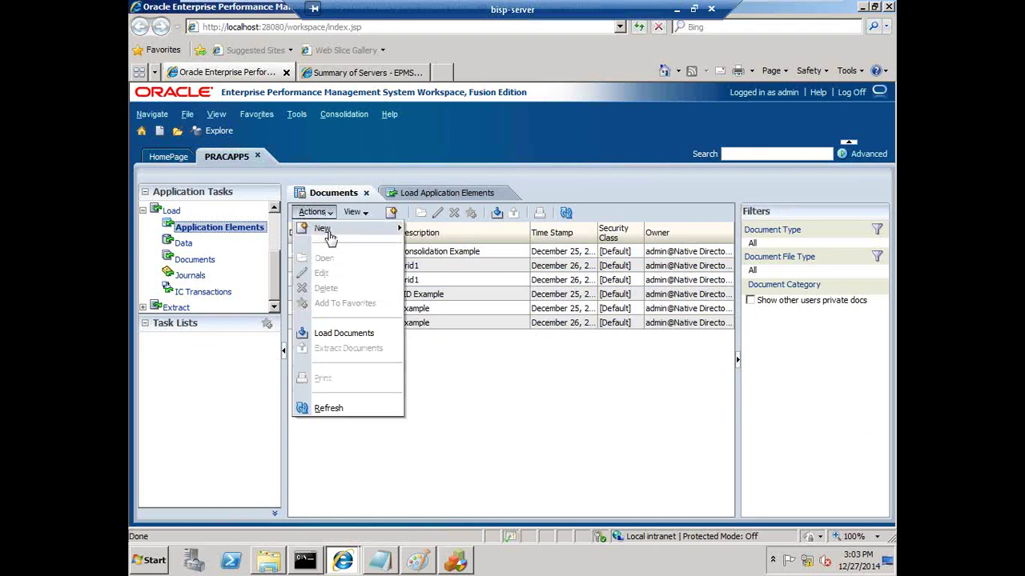
{"action": "mouse_move", "coordinate": [388, 237]}
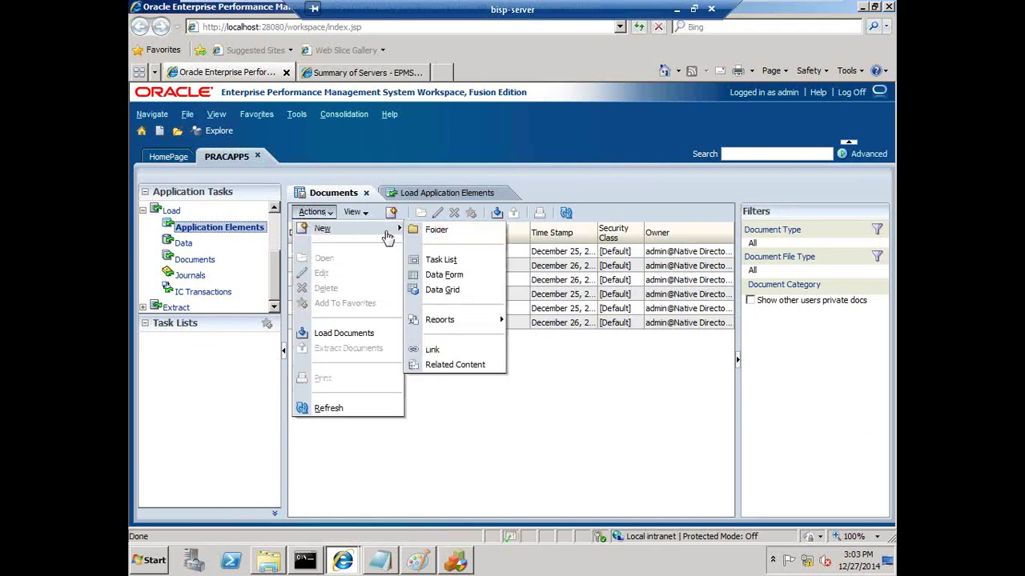
{"action": "left_click", "coordinate": [462, 298]}
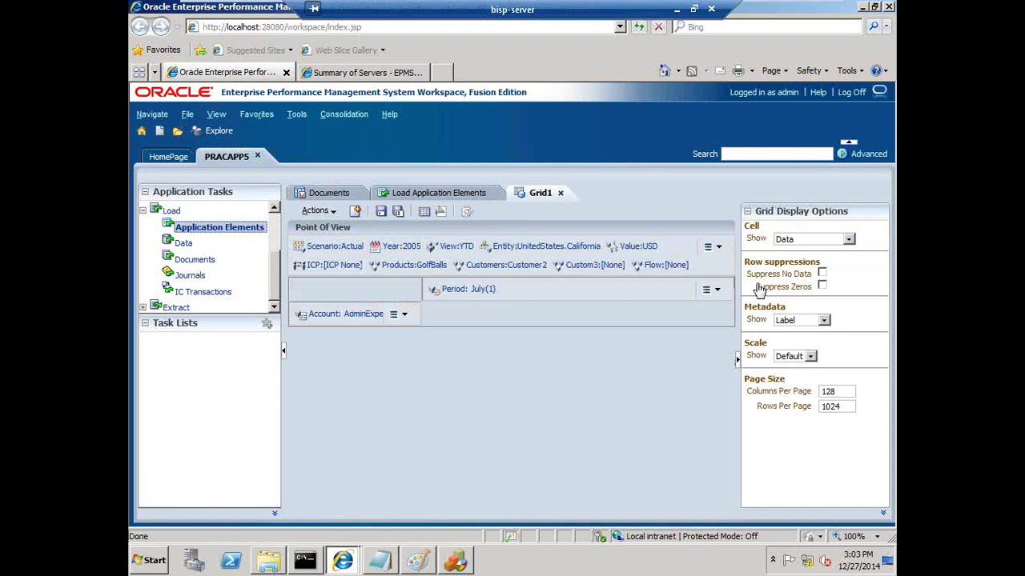
- Replace AdminExpenses in the grid's Account rows with SalesIC, COGSIC and PlugPL from under GrossMargin
{"action": "left_click", "coordinate": [360, 314]}
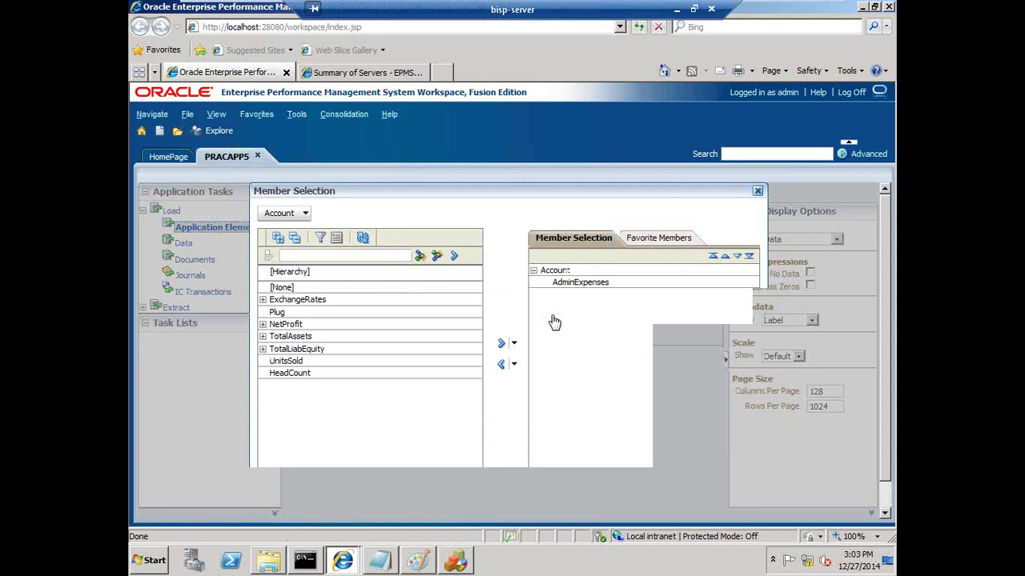
{"action": "left_click", "coordinate": [565, 283]}
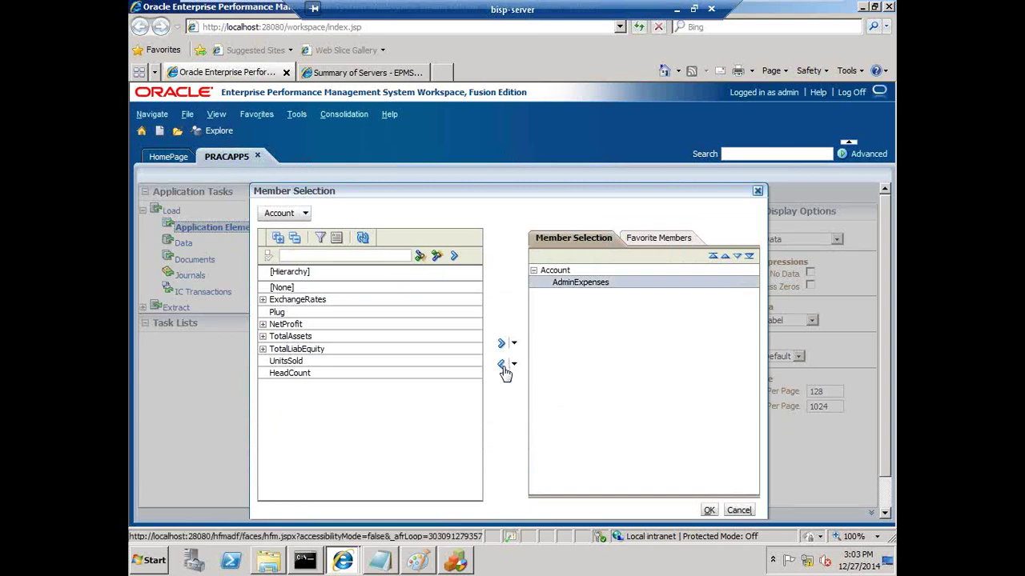
{"action": "left_click", "coordinate": [501, 363]}
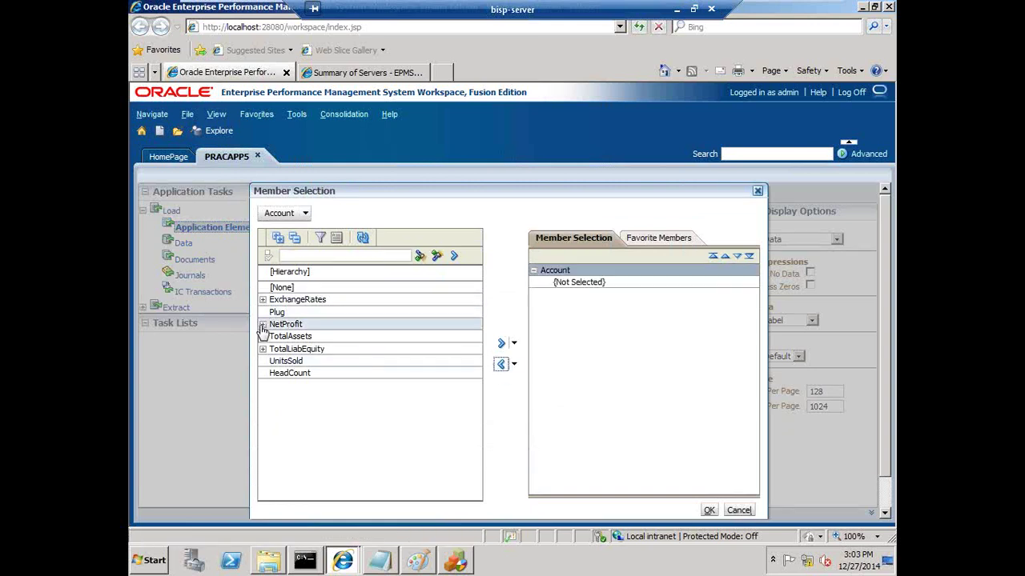
{"action": "left_click", "coordinate": [276, 324]}
{"action": "left_click", "coordinate": [262, 324]}
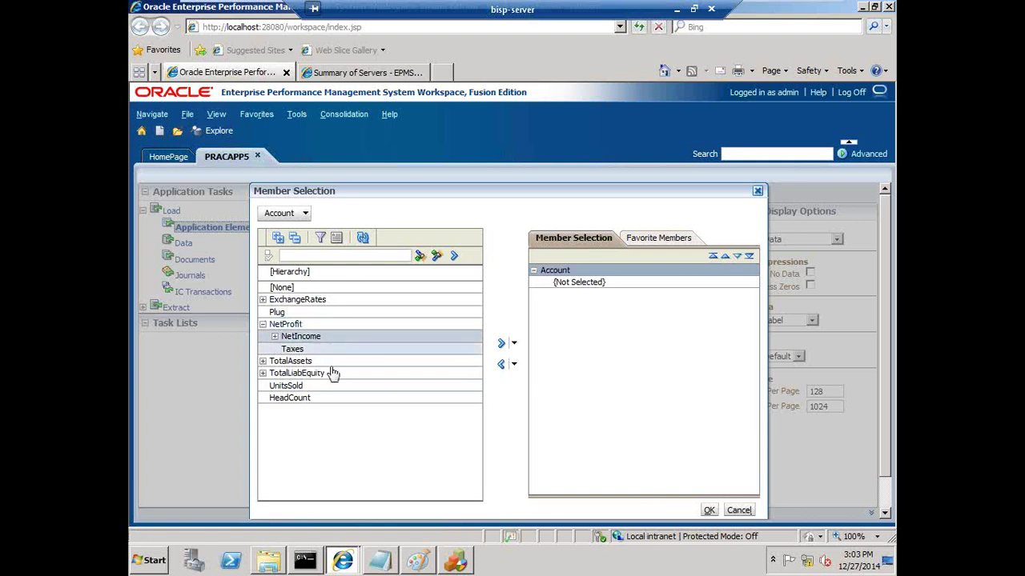
{"action": "left_click", "coordinate": [274, 337]}
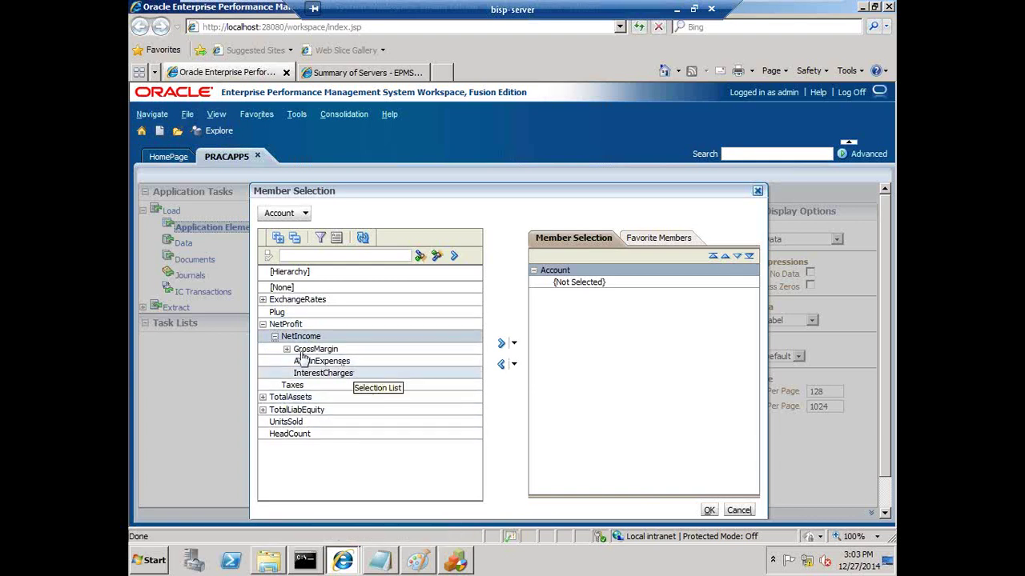
{"action": "left_click", "coordinate": [292, 352]}
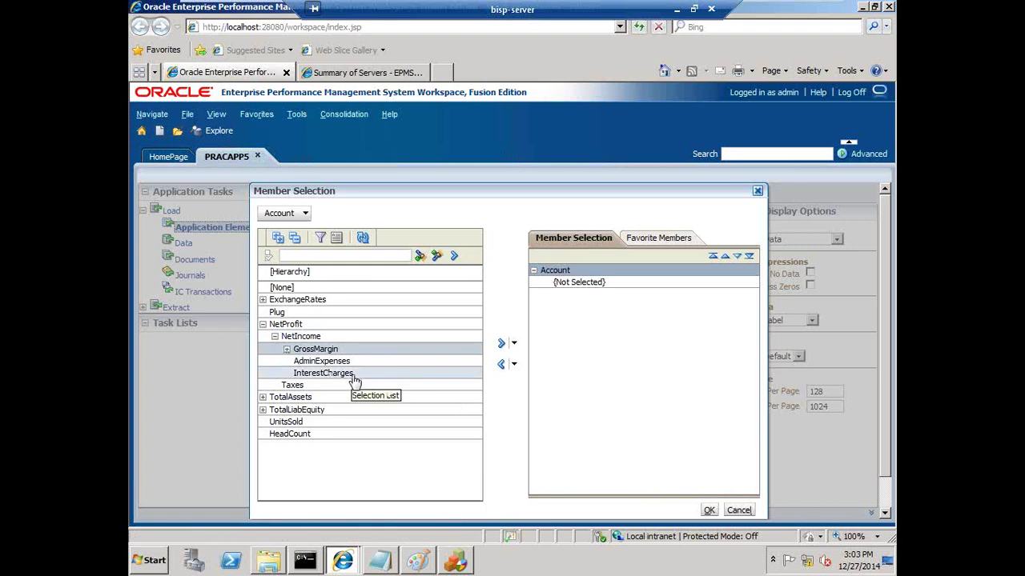
{"action": "left_click", "coordinate": [287, 349]}
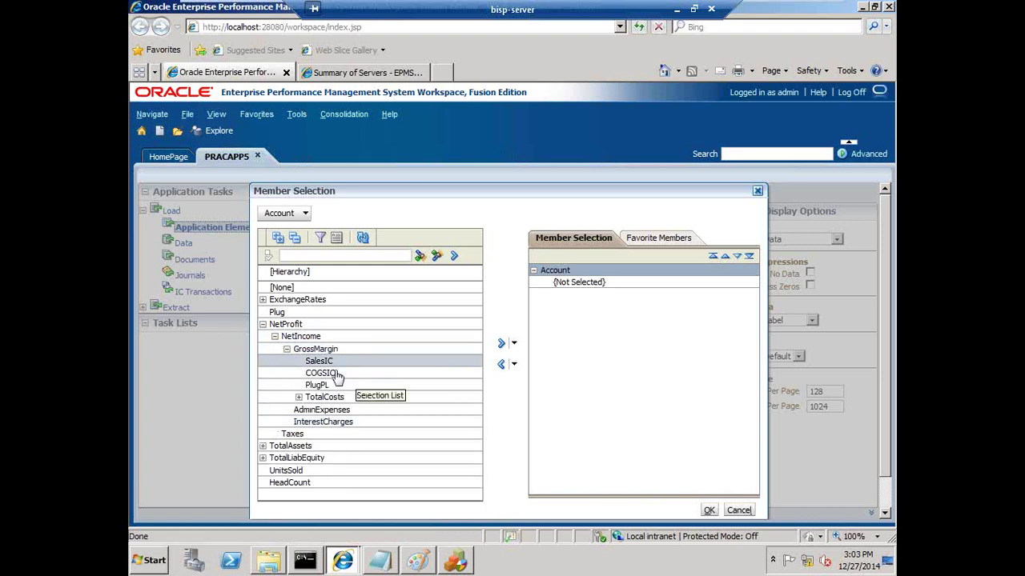
{"action": "left_click", "coordinate": [335, 386], "text": "shift"}
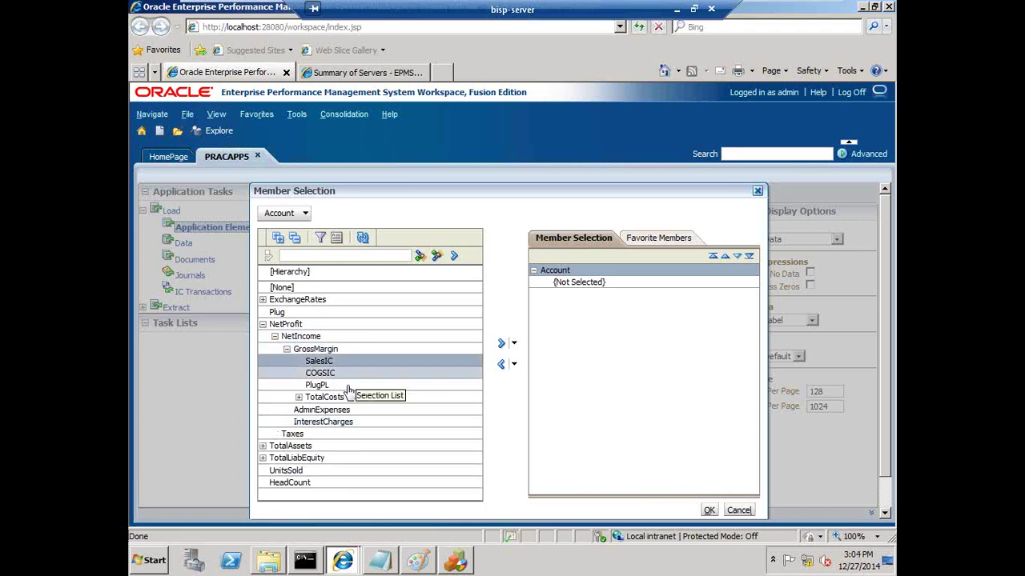
{"action": "left_click", "coordinate": [501, 345]}
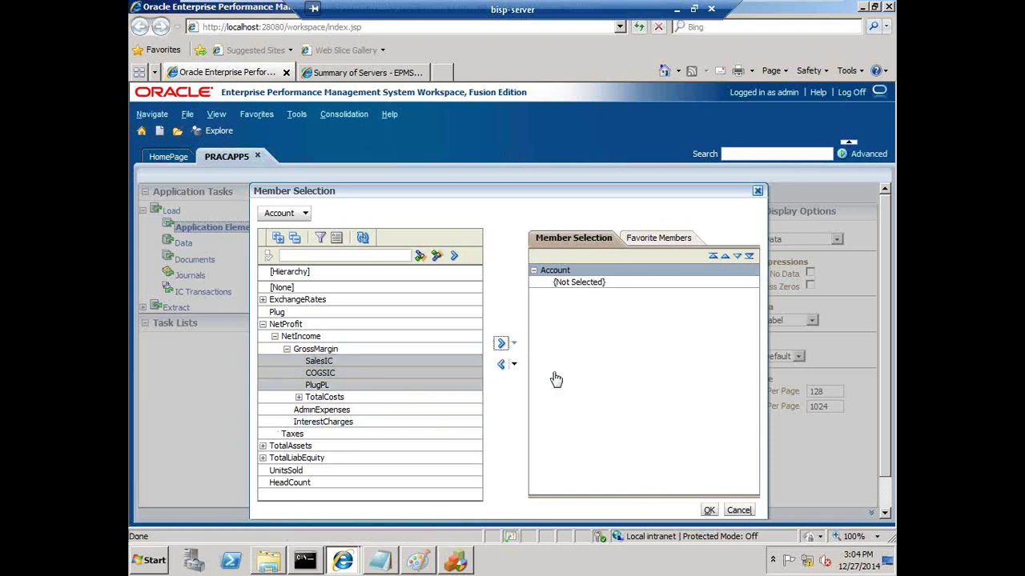
{"action": "left_click", "coordinate": [709, 511]}
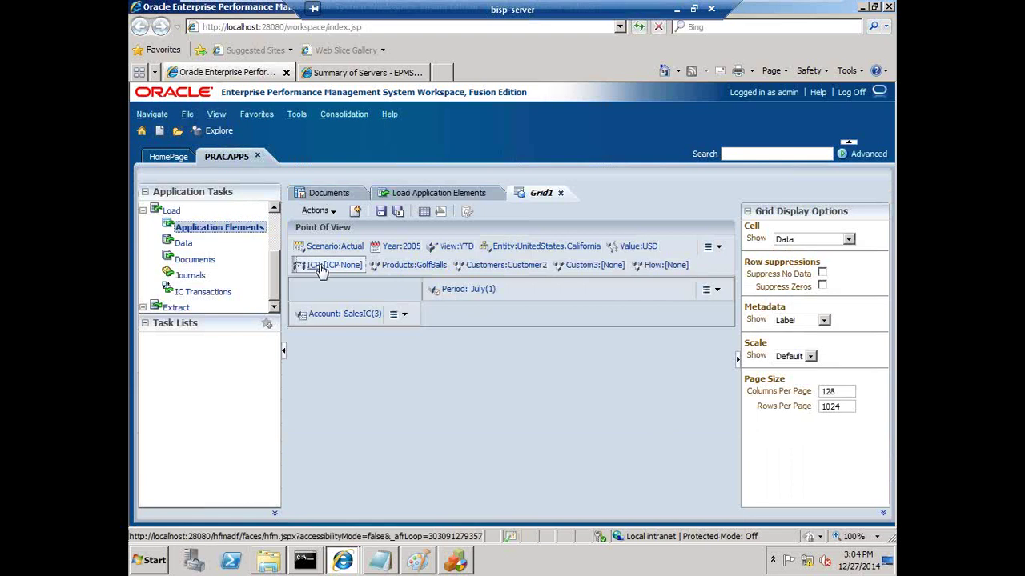
- Move the ICP dimension into the grid rows and add FosterCity and Sunnyvale from [ICP Entities] to its members
{"action": "left_click_drag", "start_coordinate": [320, 270], "coordinate": [394, 330]}
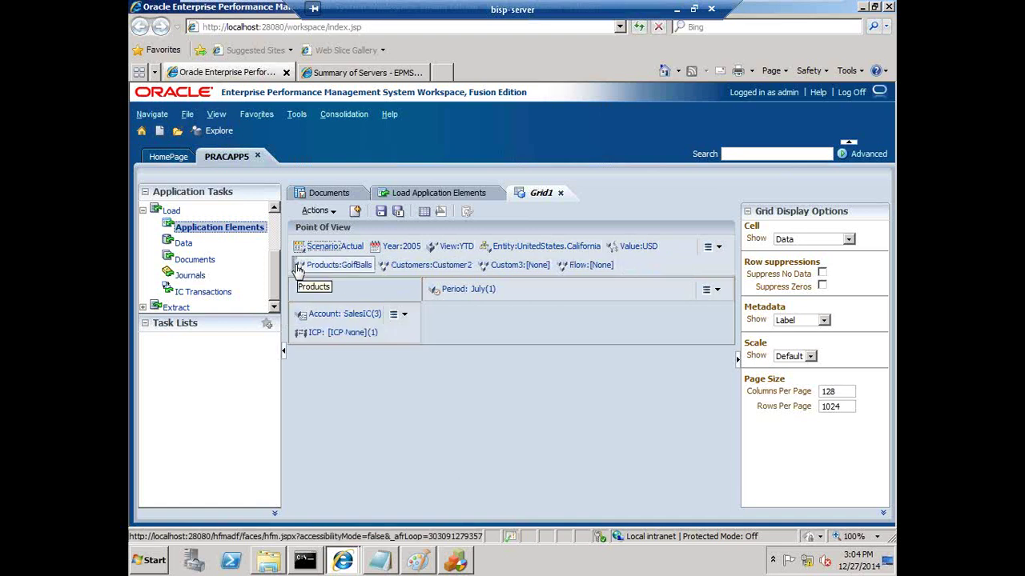
{"action": "left_click", "coordinate": [358, 341]}
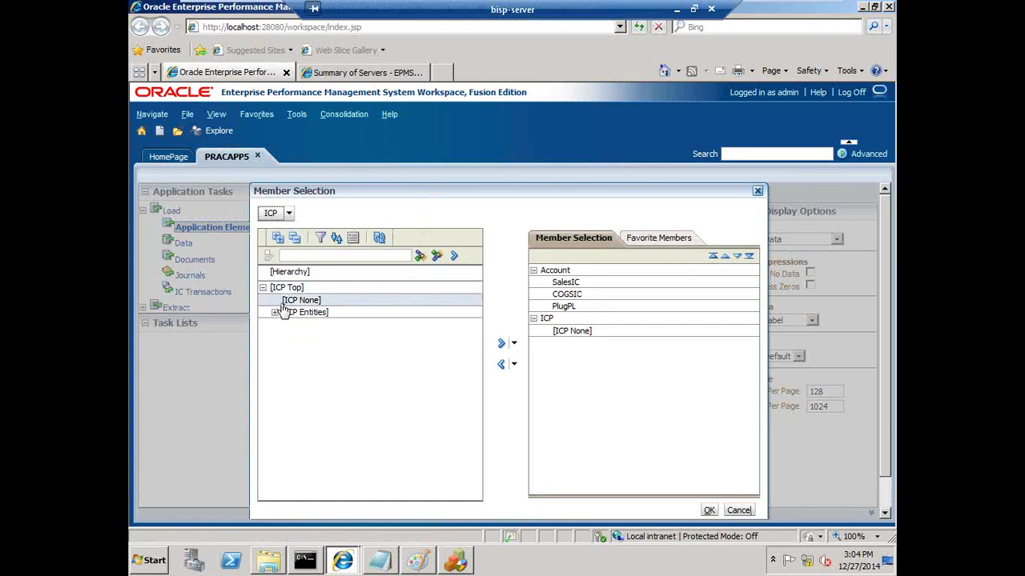
{"action": "left_click", "coordinate": [274, 312]}
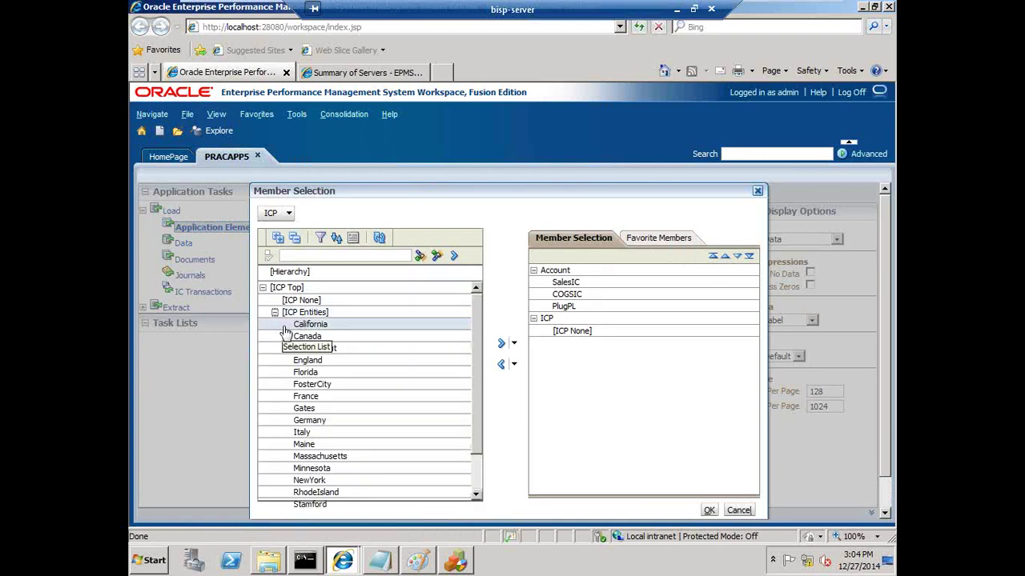
{"action": "left_click", "coordinate": [335, 386]}
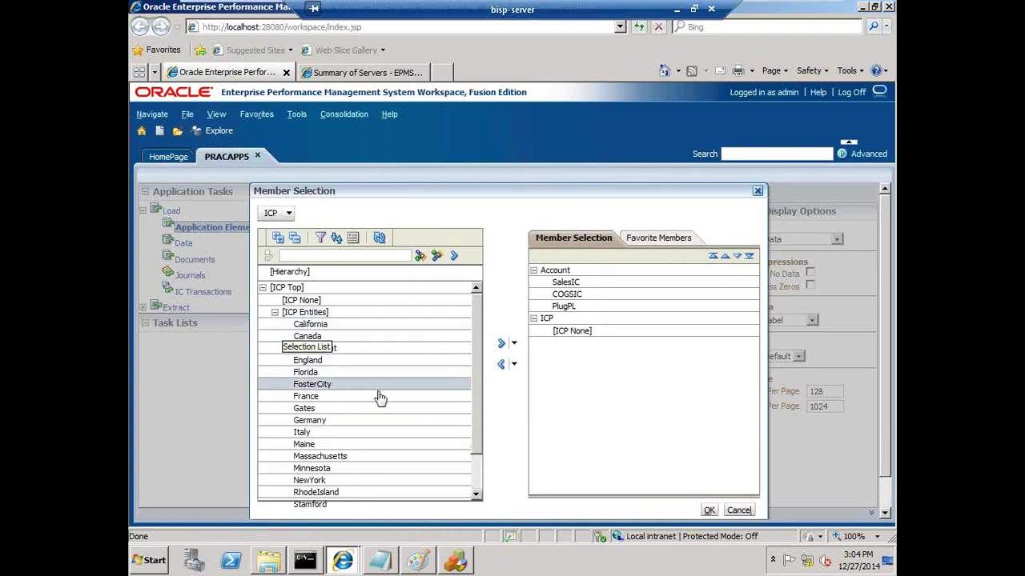
{"action": "left_click", "coordinate": [476, 494]}
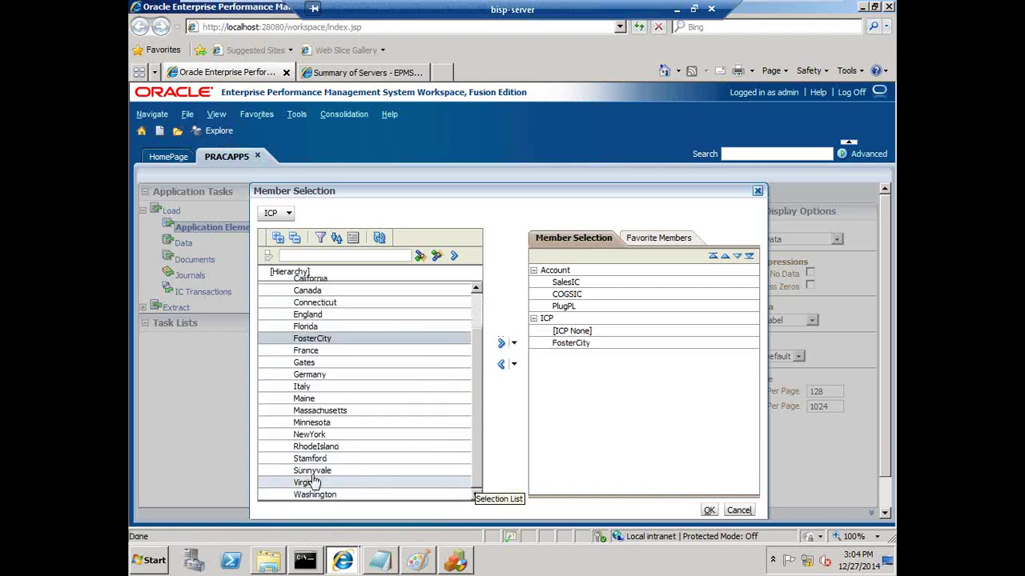
{"action": "left_click", "coordinate": [314, 470]}
{"action": "left_click", "coordinate": [502, 346]}
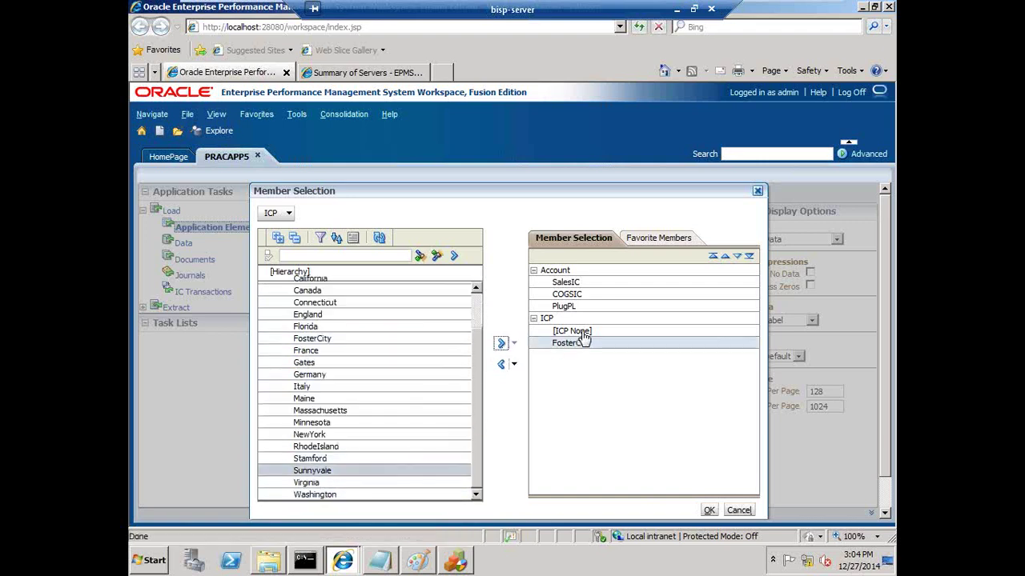
- Remove [ICP None] from the ICP row selection and add [ICP Top] in its place, accepting the member selection
{"action": "left_click", "coordinate": [580, 331]}
{"action": "left_click", "coordinate": [501, 364]}
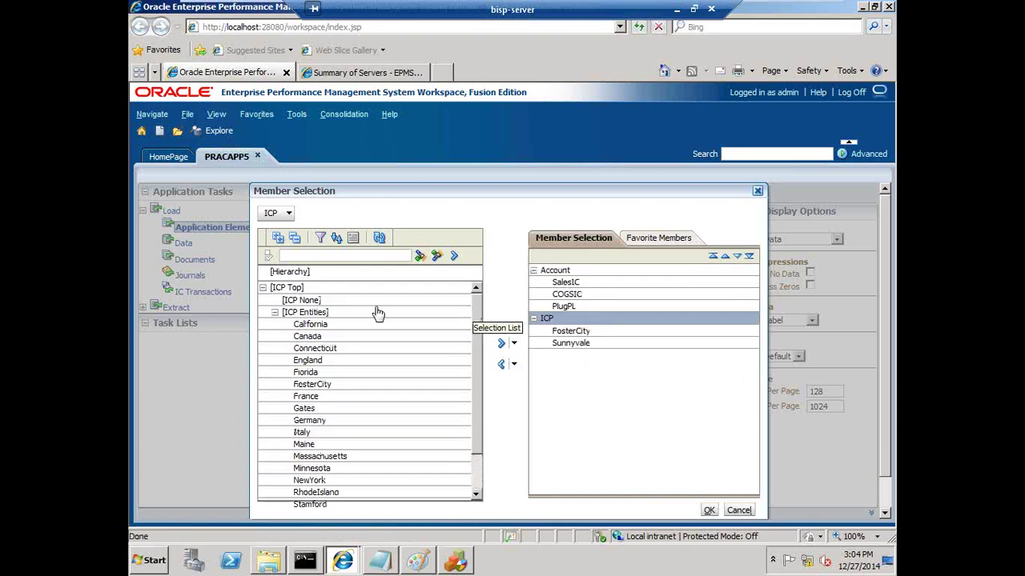
{"action": "left_click", "coordinate": [287, 287]}
{"action": "left_click", "coordinate": [501, 342]}
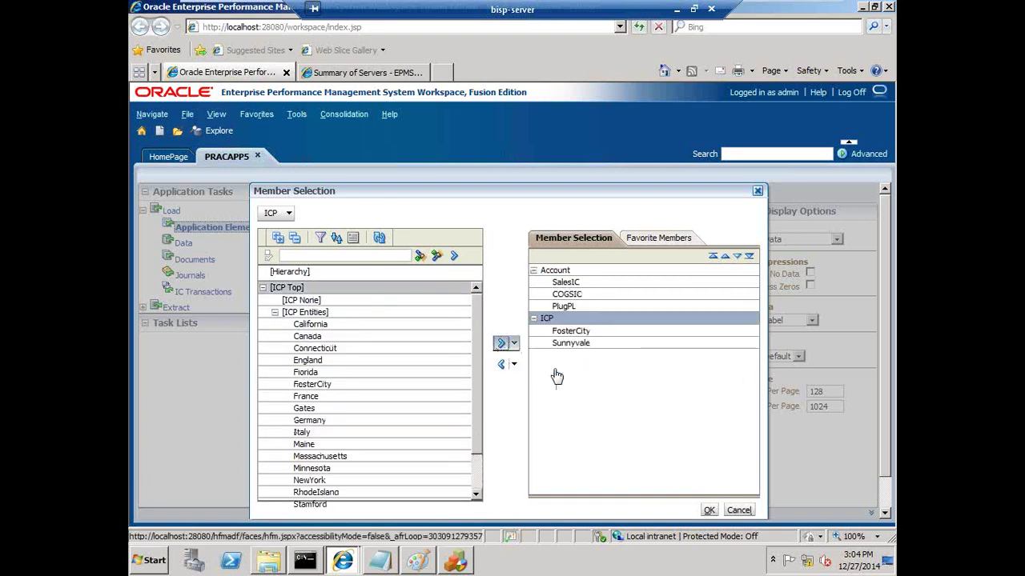
{"action": "left_click", "coordinate": [709, 511]}
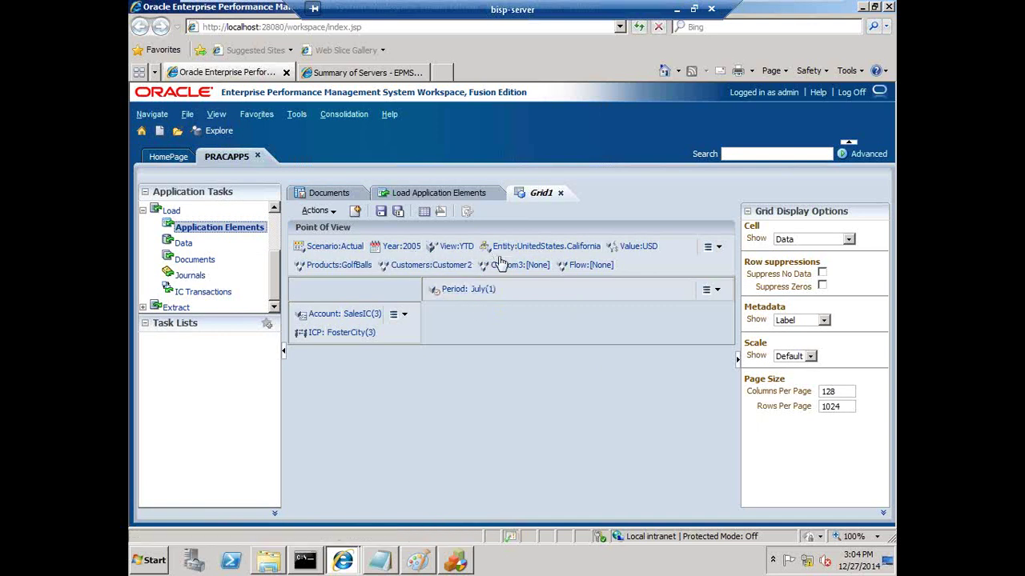
- Move the Entity and Value dimensions into the grid columns and return Period to the point of view
{"action": "left_click_drag", "start_coordinate": [487, 246], "coordinate": [526, 301]}
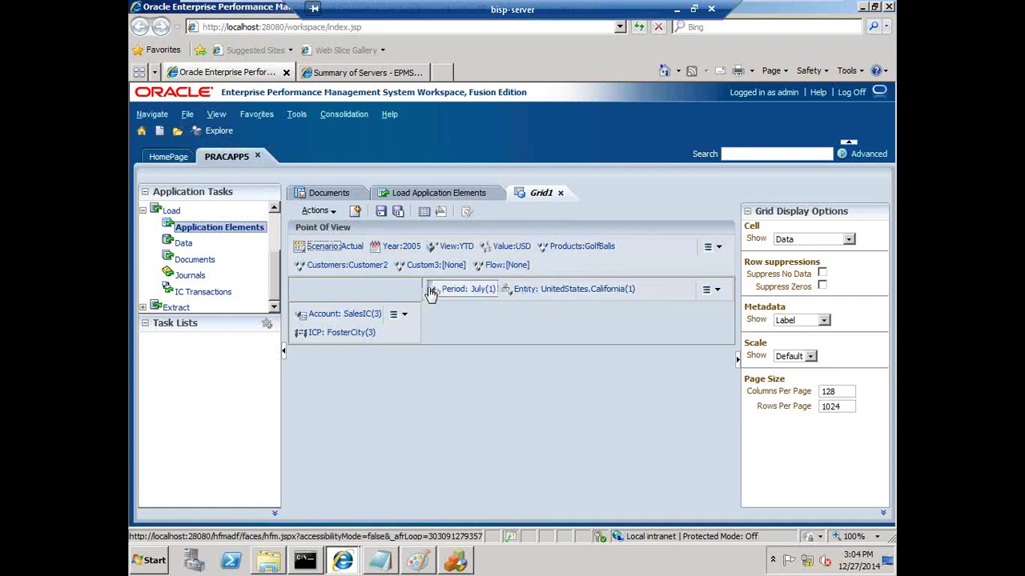
{"action": "left_click_drag", "start_coordinate": [449, 294], "coordinate": [596, 298]}
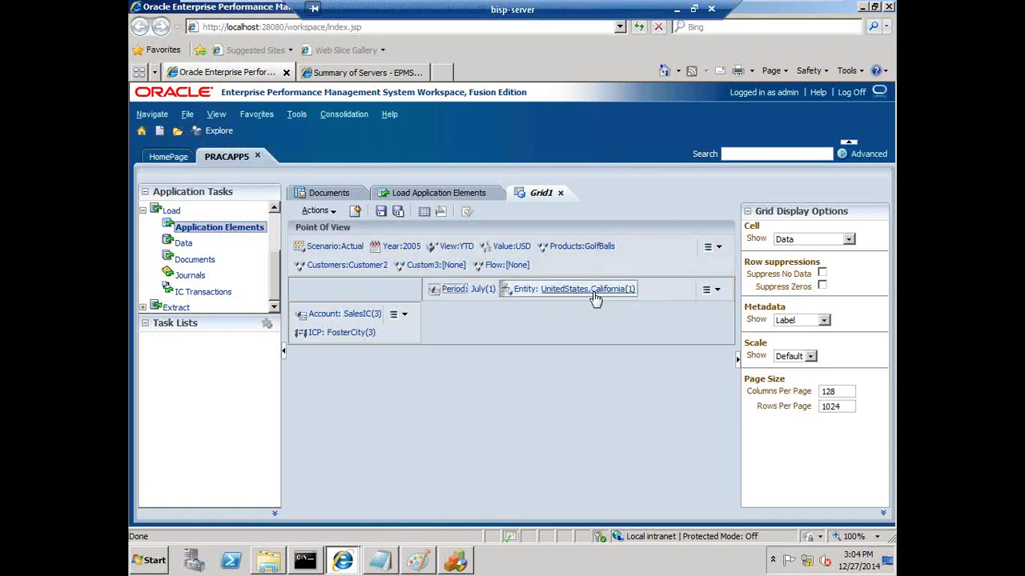
{"action": "left_click", "coordinate": [444, 293]}
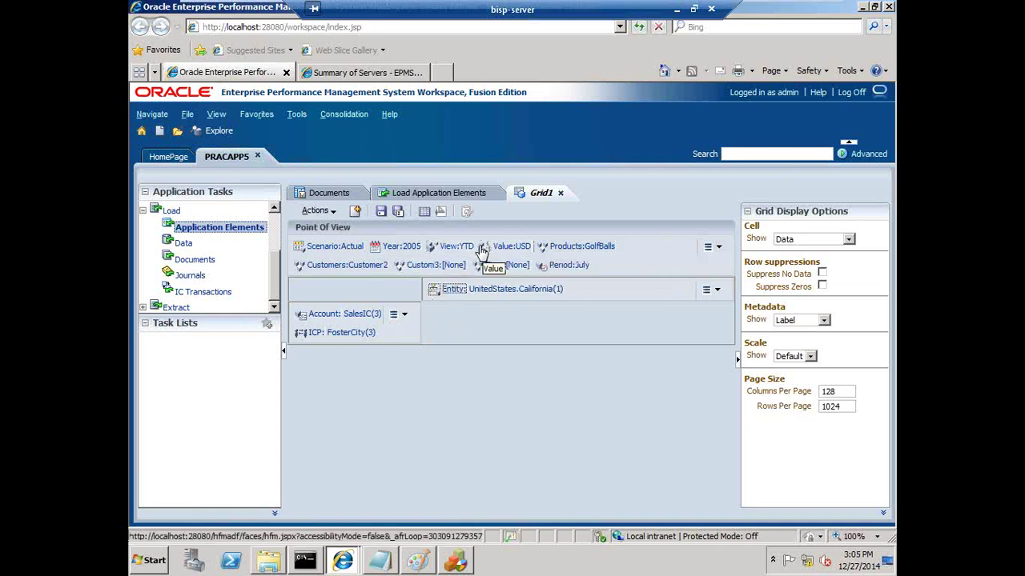
{"action": "left_click_drag", "start_coordinate": [485, 249], "coordinate": [612, 313]}
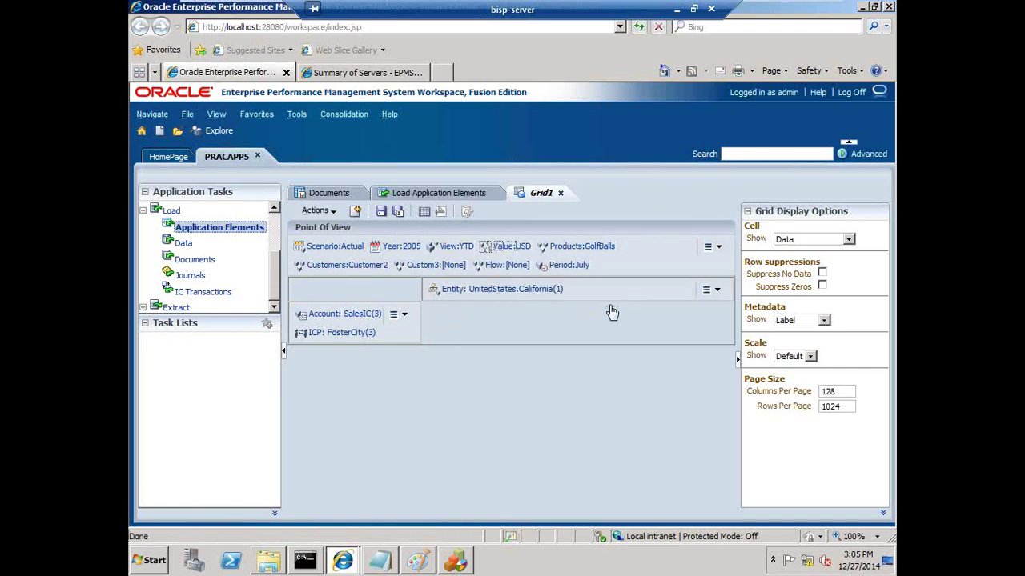
- Set the column entities to UnitedStates.California with its children Sunnyvale and FosterCity from the Regional hierarchy
{"action": "left_click", "coordinate": [476, 292]}
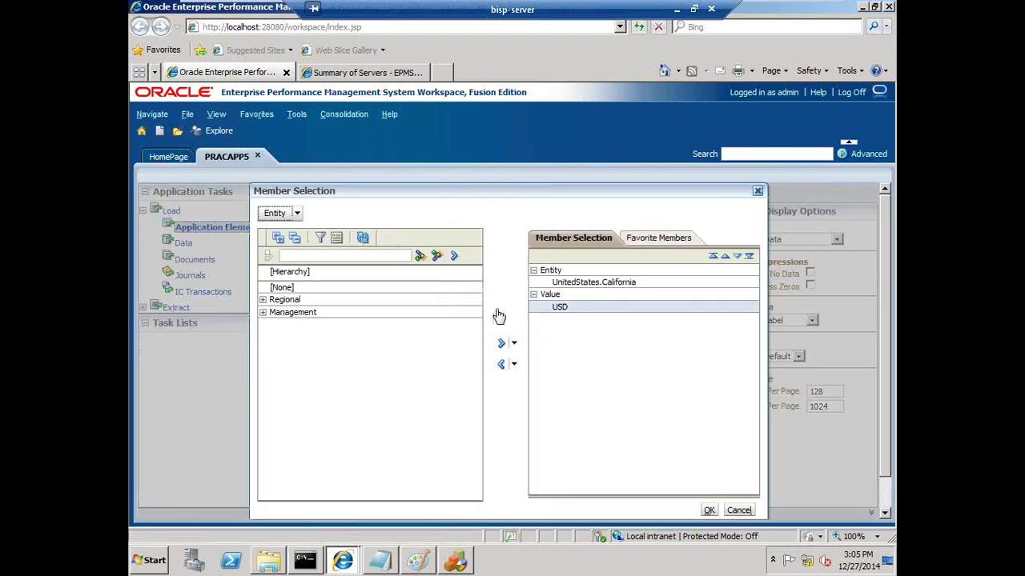
{"action": "left_click", "coordinate": [571, 283]}
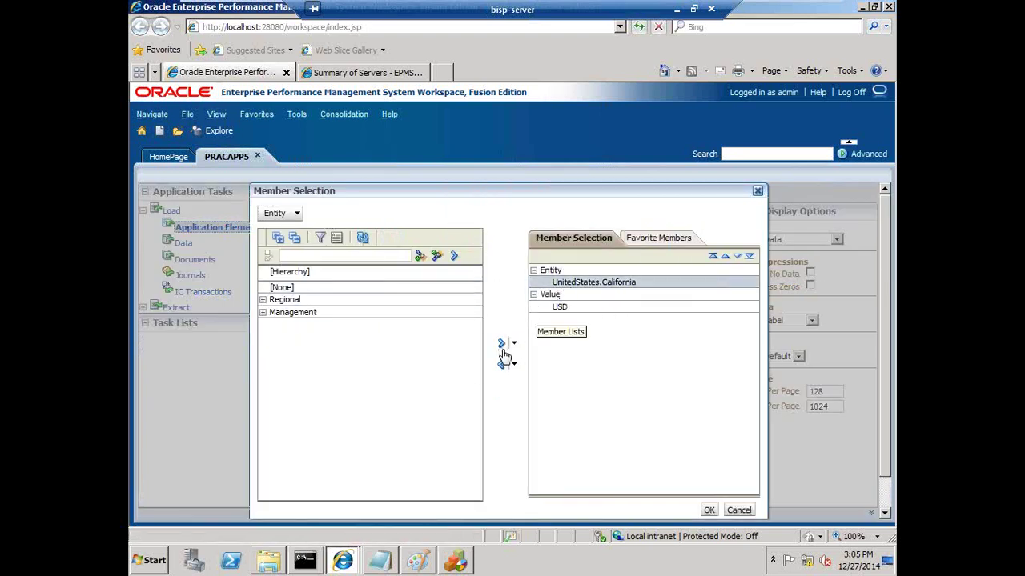
{"action": "left_click", "coordinate": [263, 299]}
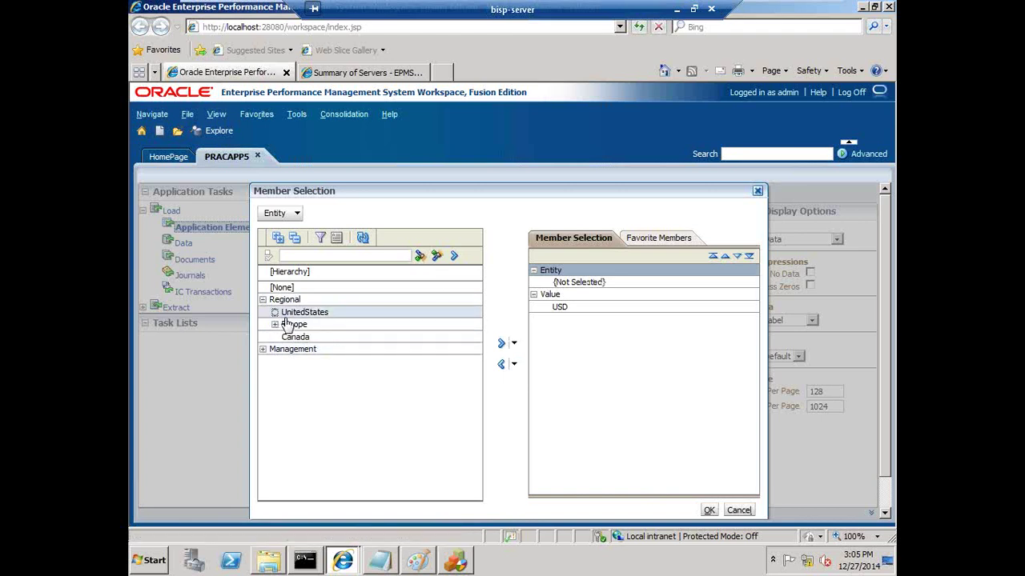
{"action": "left_click", "coordinate": [286, 324]}
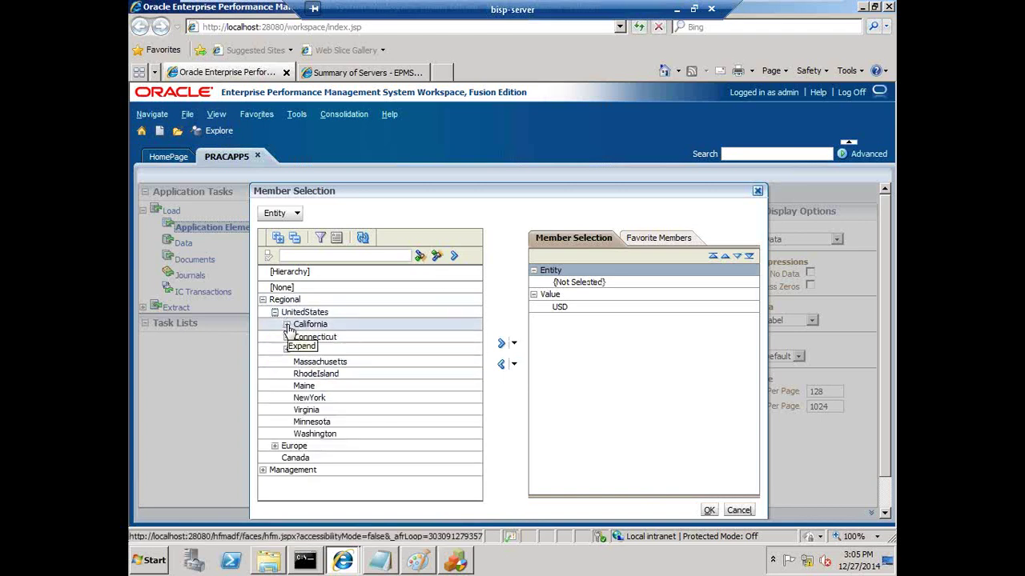
{"action": "left_click", "coordinate": [340, 349]}
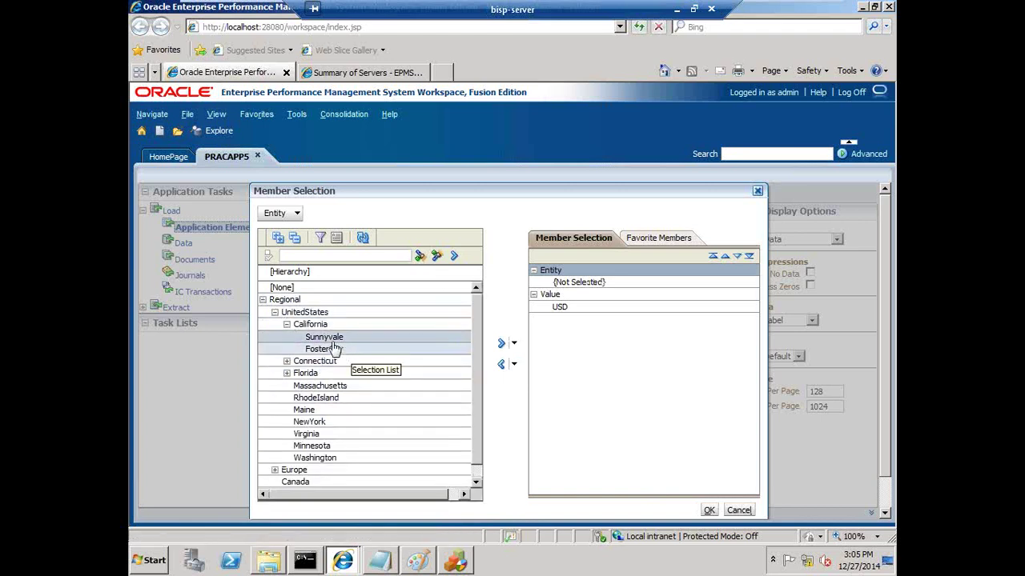
{"action": "left_click", "coordinate": [310, 324], "text": "shift"}
{"action": "left_click", "coordinate": [502, 344]}
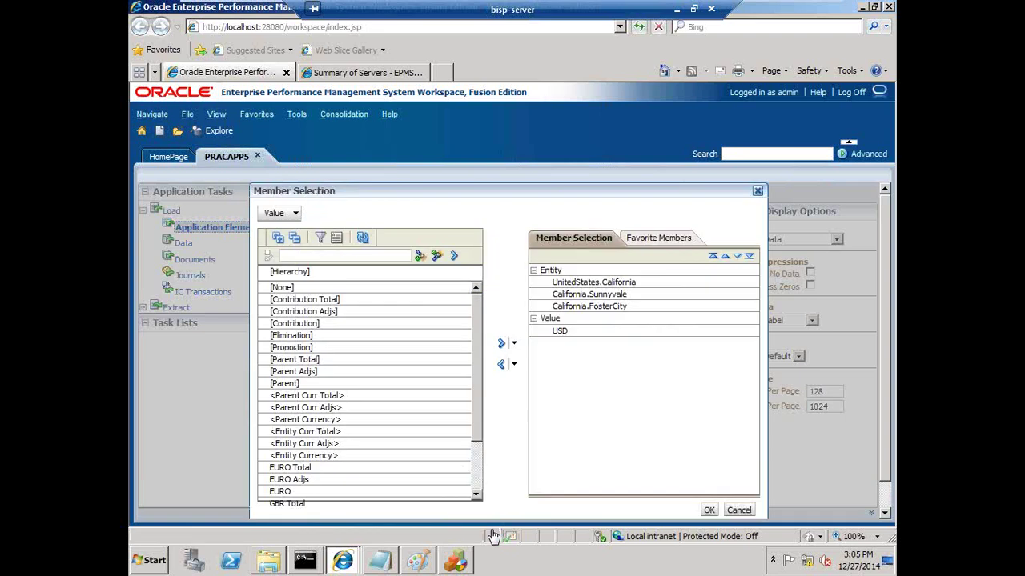
- Replace USD in the Value columns with [Elimination] and <Entity Currency>, and accept the member selection
{"action": "left_click", "coordinate": [560, 334]}
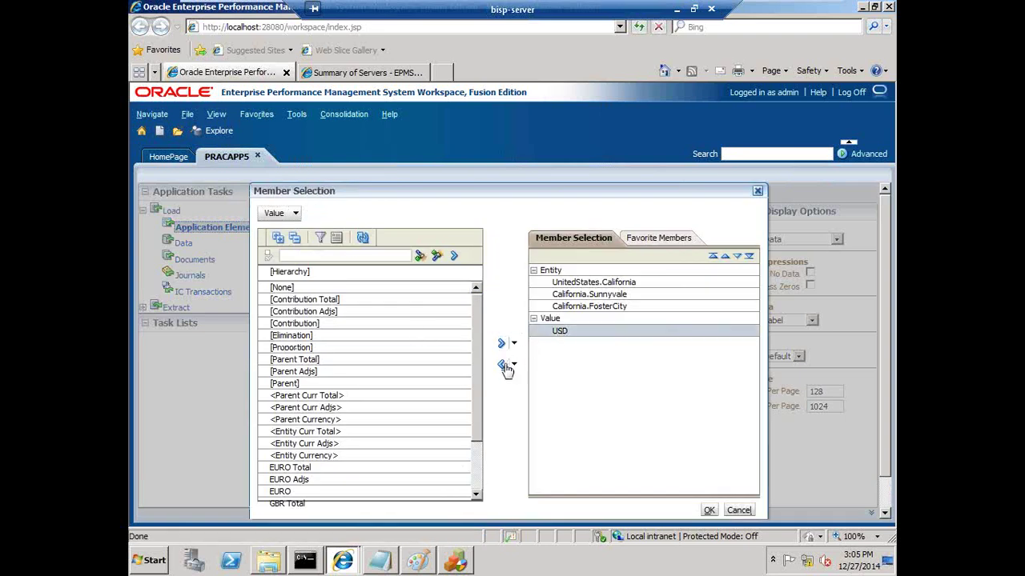
{"action": "left_click", "coordinate": [501, 364]}
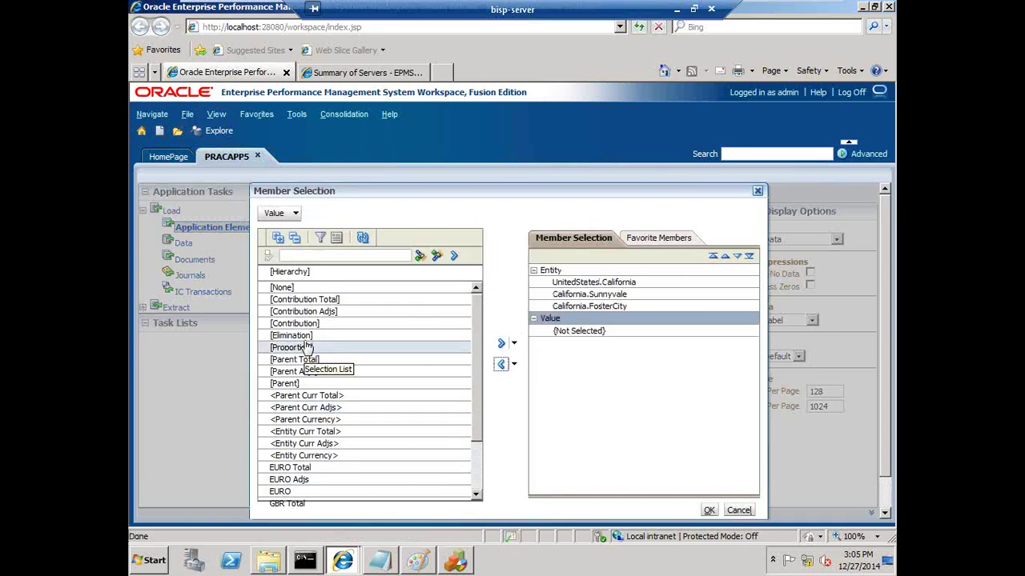
{"action": "left_click", "coordinate": [312, 455]}
{"action": "left_click", "coordinate": [304, 337], "text": "ctrl"}
{"action": "left_click", "coordinate": [501, 344]}
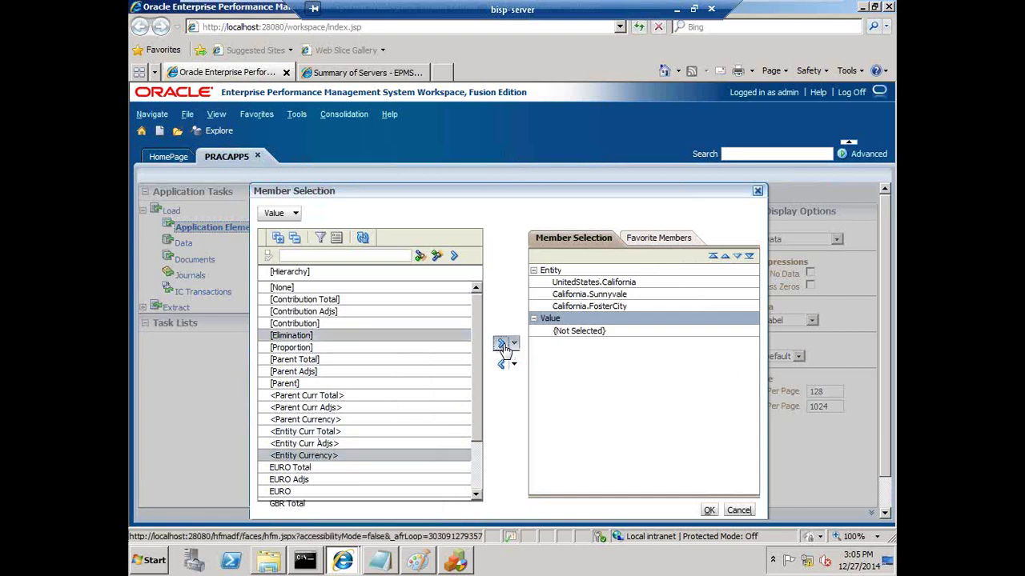
{"action": "left_click", "coordinate": [709, 513]}
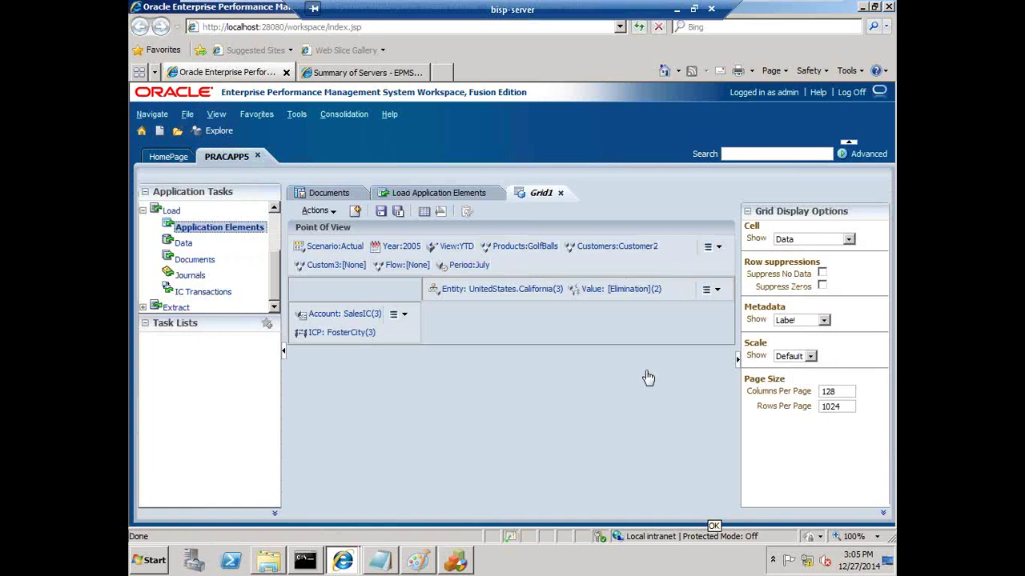
- Save the data grid as ICElimination_V1, basing the name on the existing ICElimination document
{"action": "left_click", "coordinate": [382, 213]}
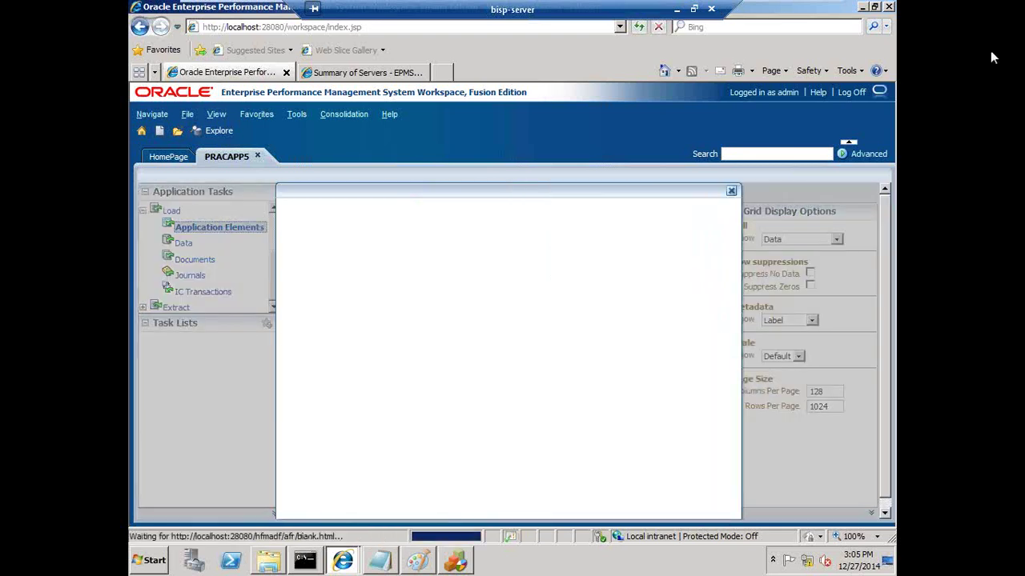
{"action": "double_click", "coordinate": [393, 414]}
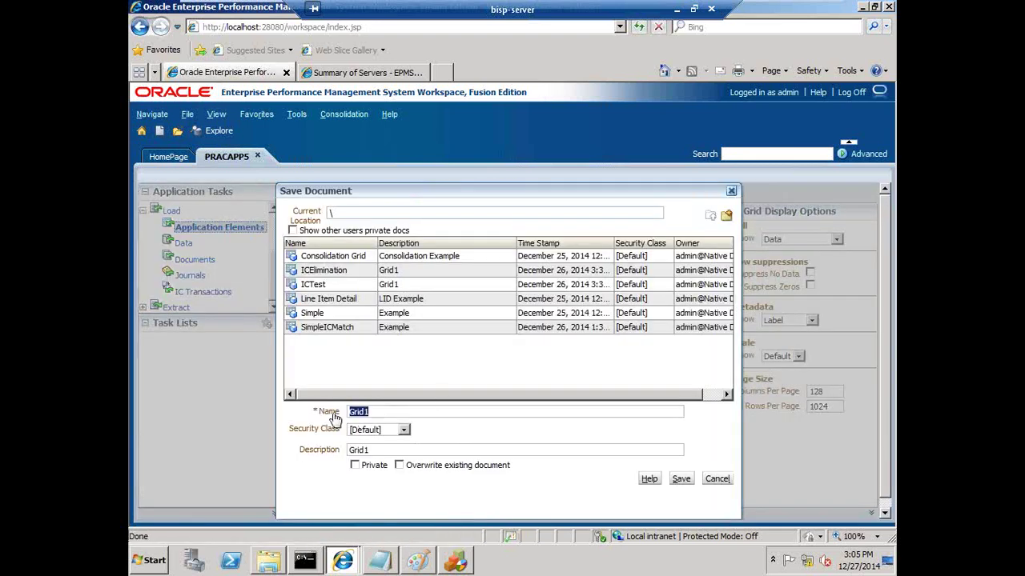
{"action": "left_click", "coordinate": [350, 272]}
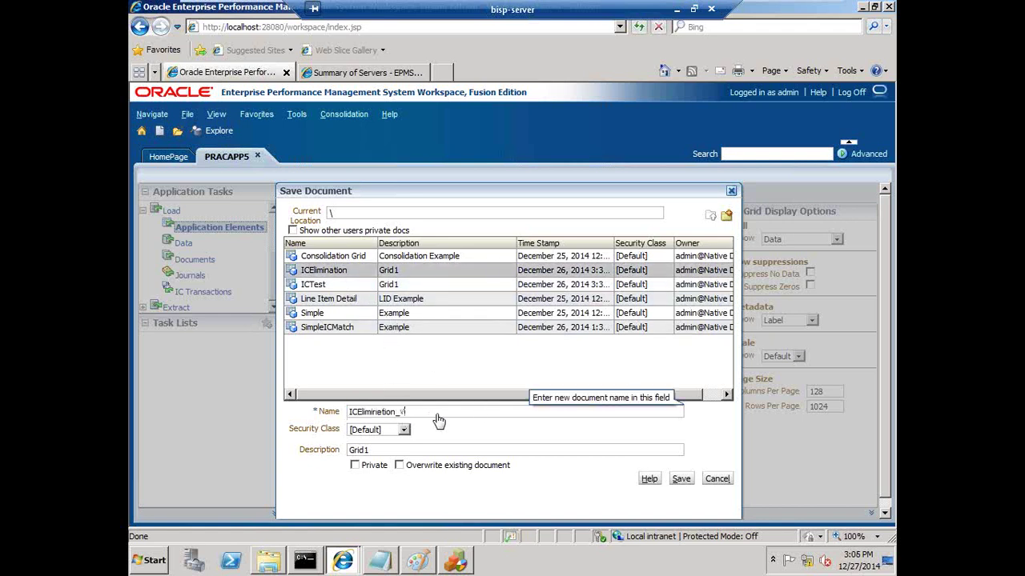
{"action": "left_click", "coordinate": [682, 480]}
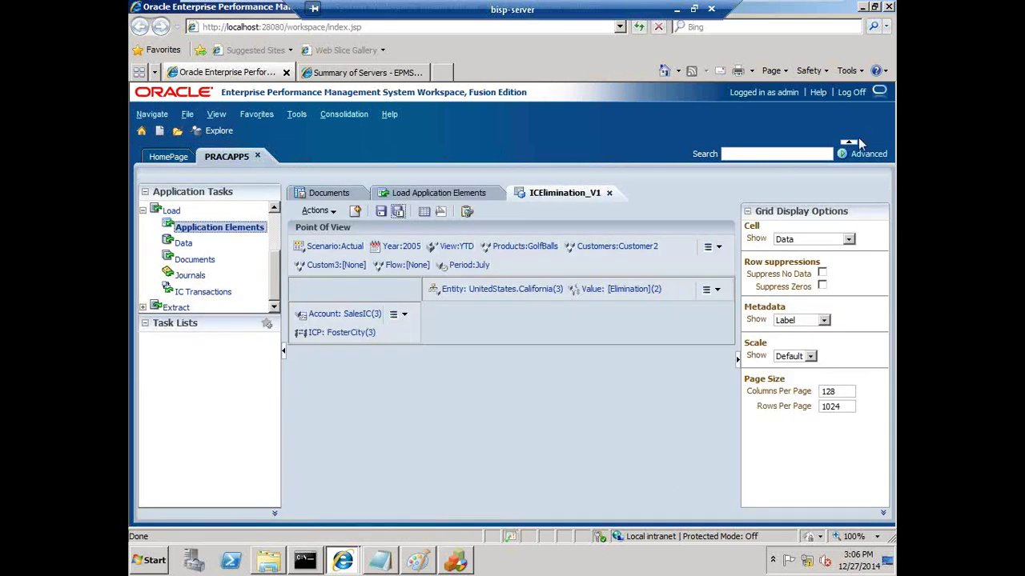
- Close the grid designer, refresh the documents list and open the ICElimination_V1 grid for data entry
{"action": "left_click", "coordinate": [608, 193]}
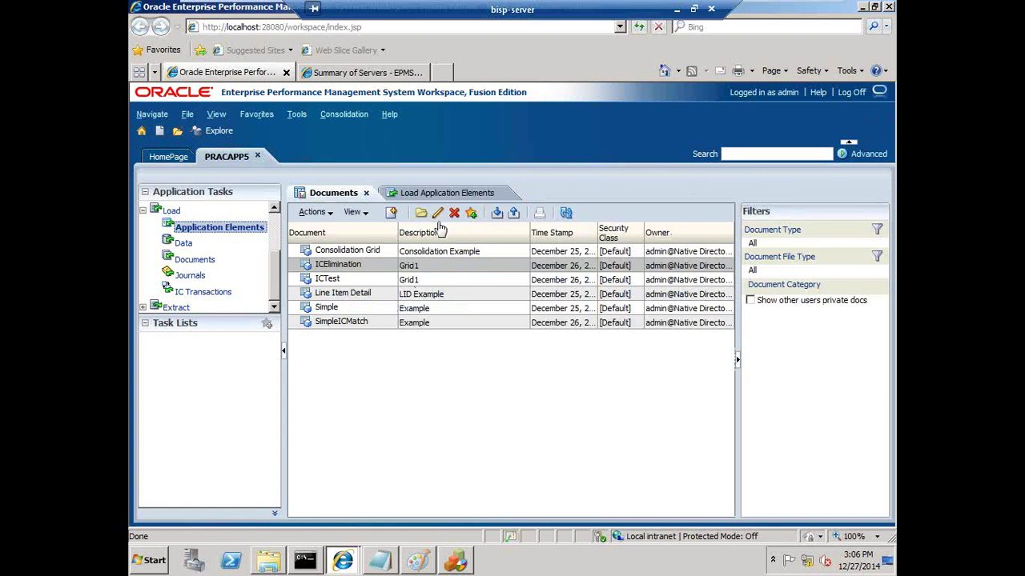
{"action": "left_click", "coordinate": [566, 213]}
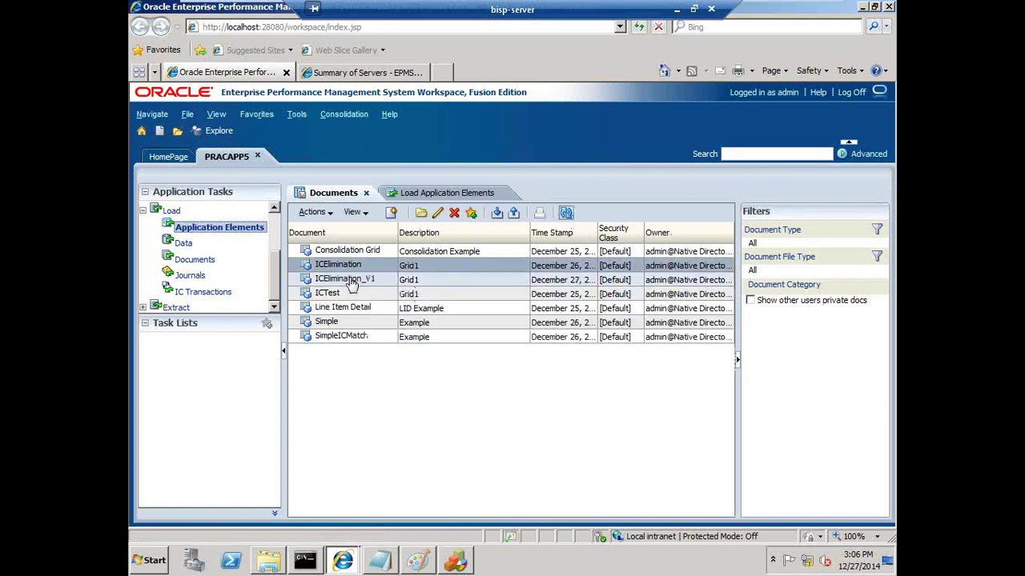
{"action": "right_click", "coordinate": [350, 284]}
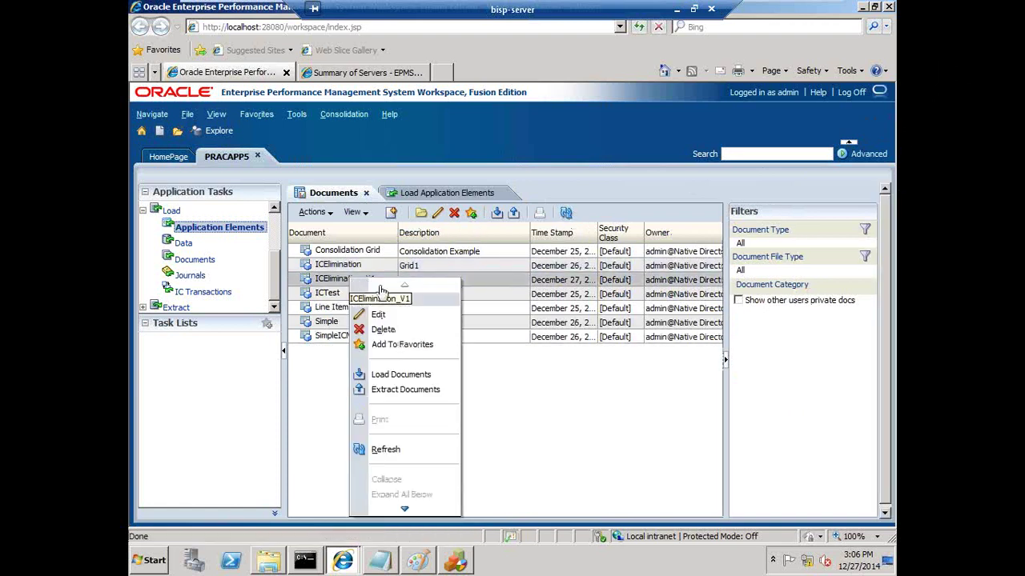
{"action": "left_click", "coordinate": [396, 294]}
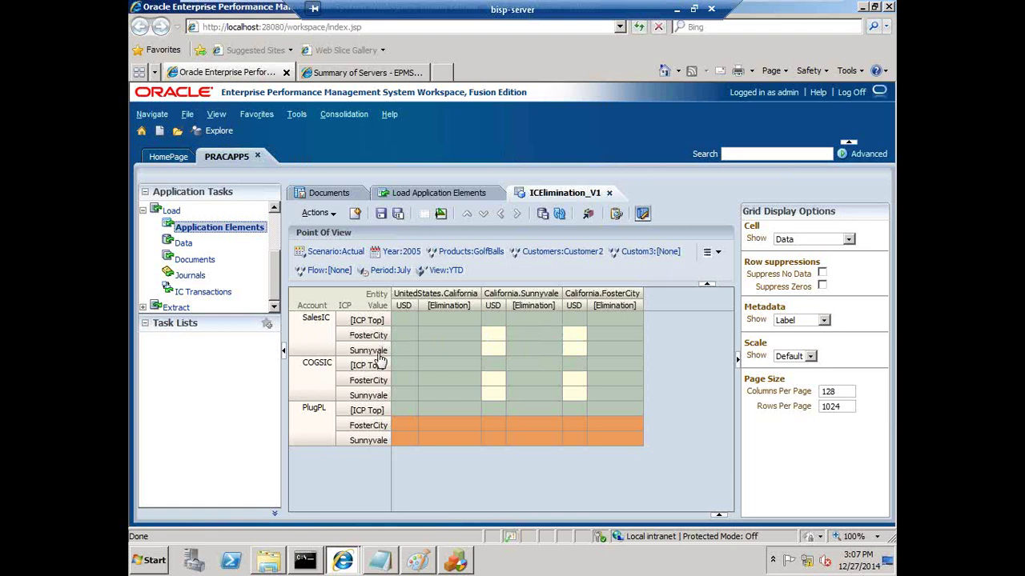
- Enter 1500 in Sunnyvale's USD column for SalesIC/FosterCity and 1400 in FosterCity's USD column for COGSIC/Sunnyvale, then submit the data
{"action": "left_click", "coordinate": [496, 339]}
{"action": "key", "text": "Return"}
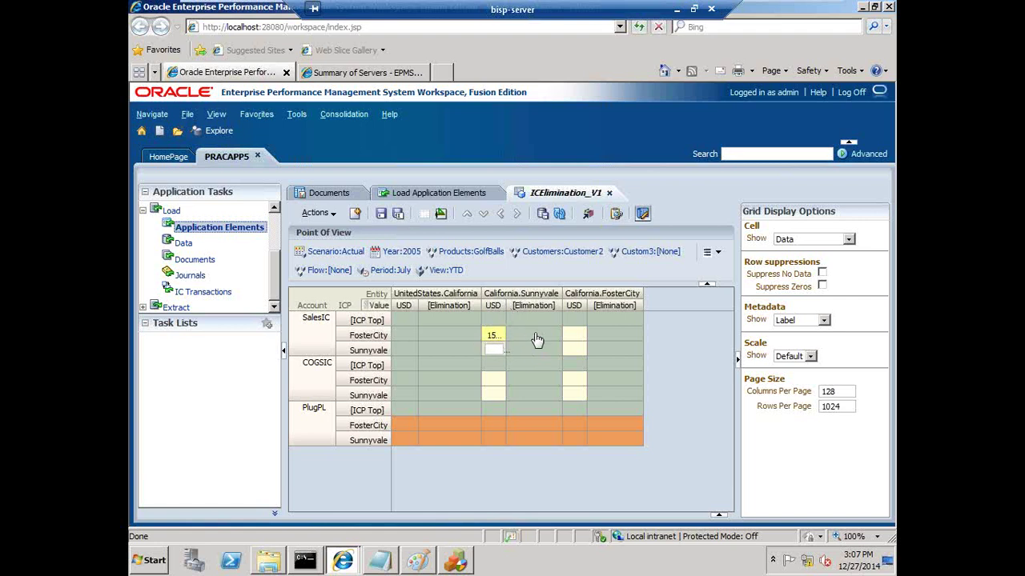
{"action": "left_click", "coordinate": [575, 396]}
{"action": "key", "text": "Return"}
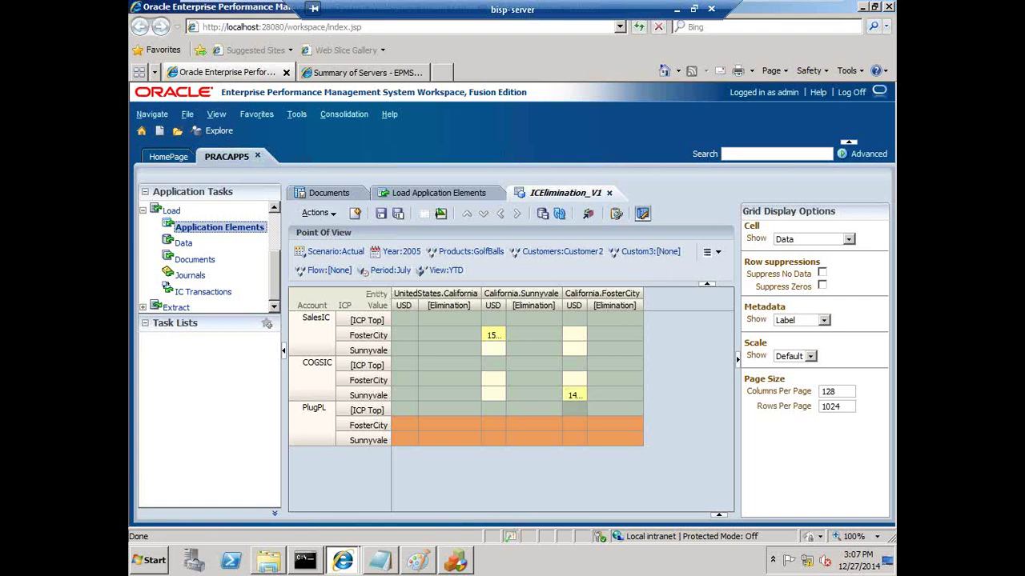
{"action": "left_click", "coordinate": [315, 212]}
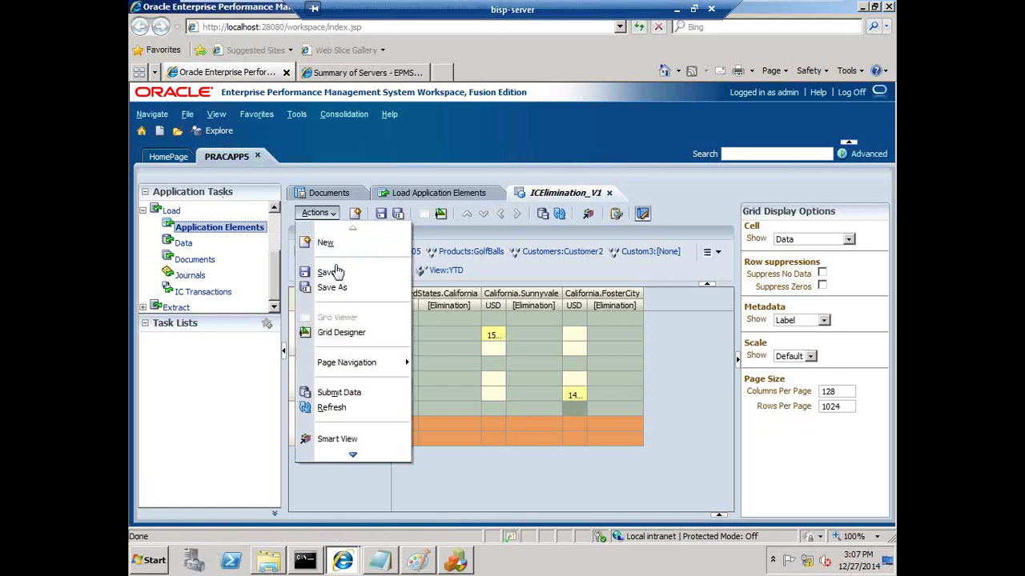
{"action": "left_click", "coordinate": [339, 394]}
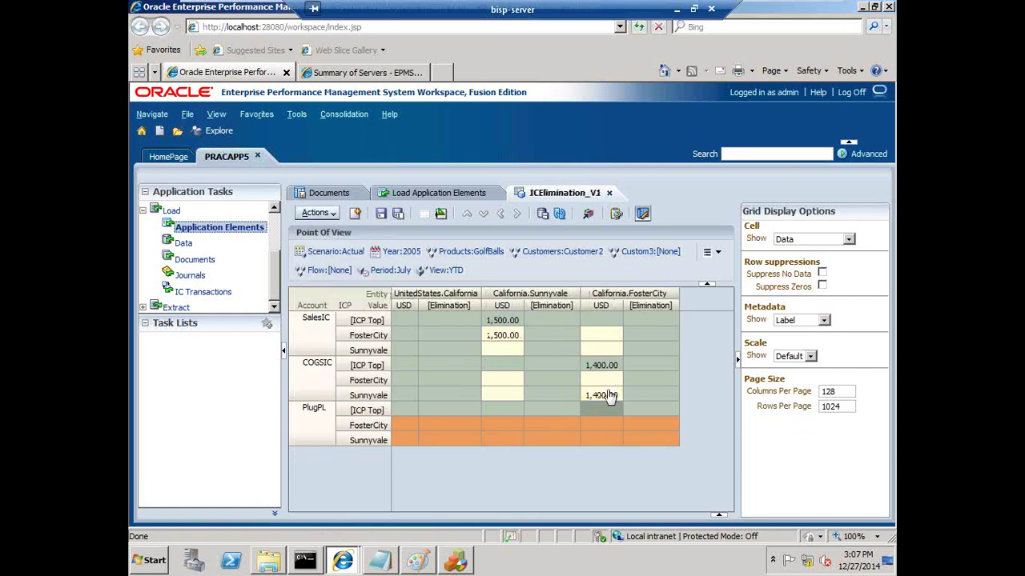
- Run Consolidate All for UnitedStates.California from its USD column, return to the ICElimination_V1 grid and refresh its data
{"action": "right_click", "coordinate": [407, 329]}
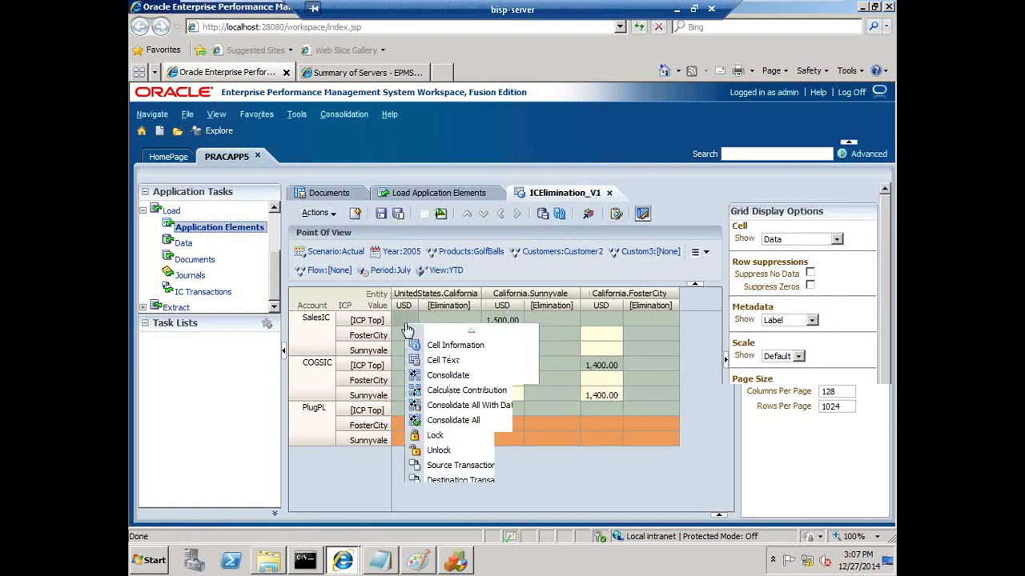
{"action": "left_click", "coordinate": [448, 421]}
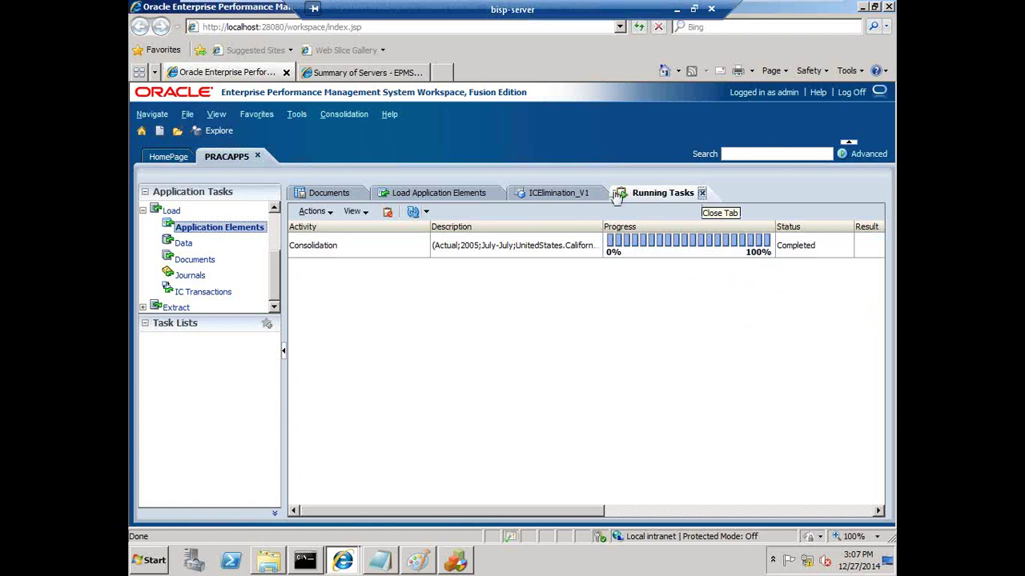
{"action": "left_click", "coordinate": [547, 195]}
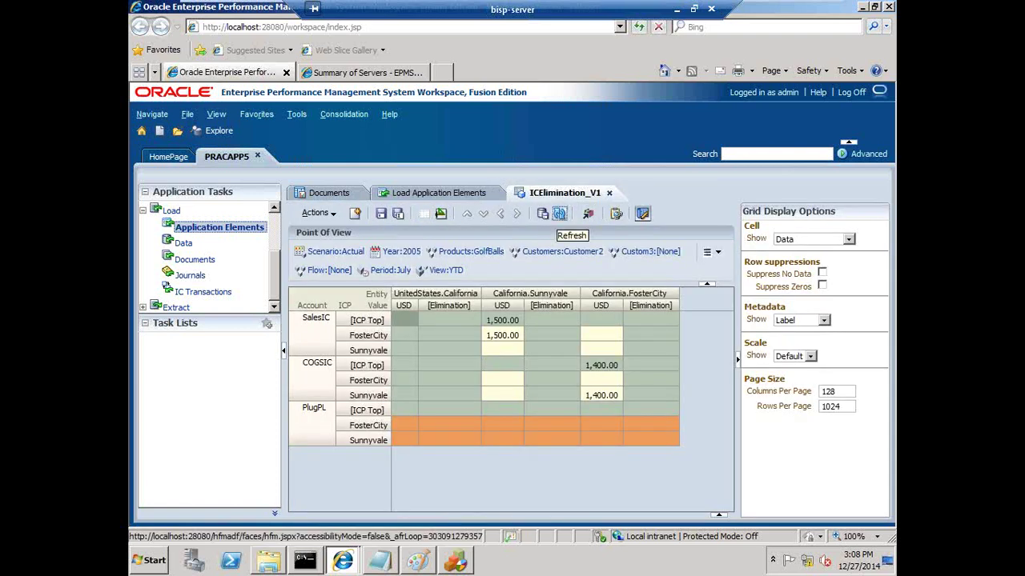
{"action": "left_click", "coordinate": [559, 214]}
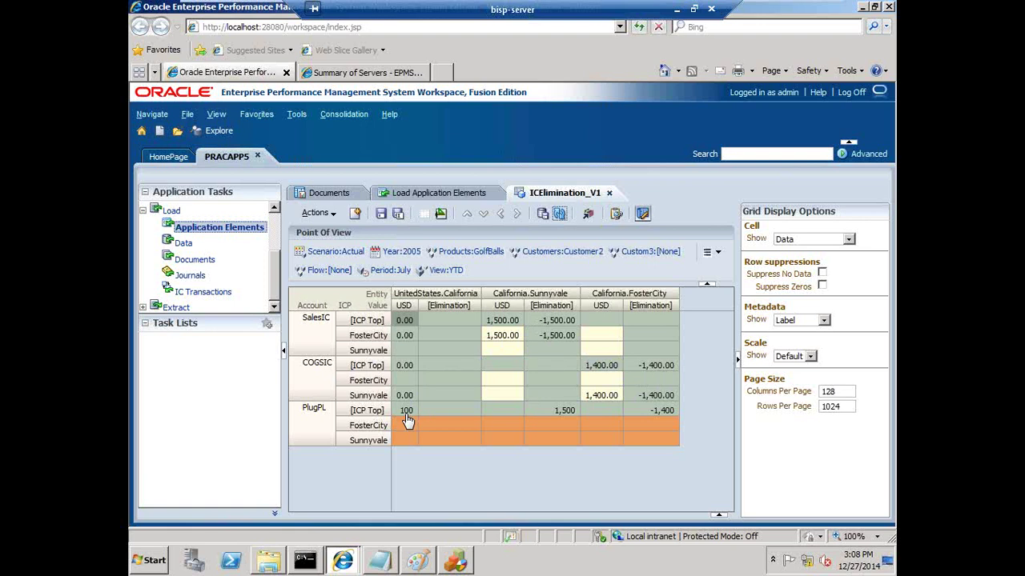
- Minimize the remote session, switch to the Entering Intercompany Data_v2 PowerPoint slide show and advance past the Elimination Process slide
{"action": "left_click", "coordinate": [676, 9]}
{"action": "left_click", "coordinate": [342, 561]}
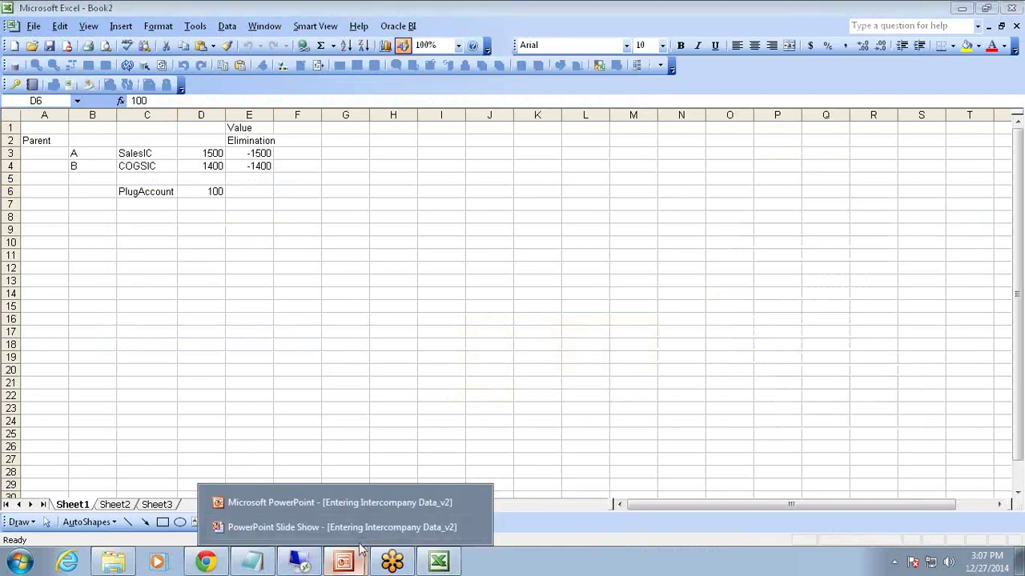
{"action": "left_click", "coordinate": [374, 516]}
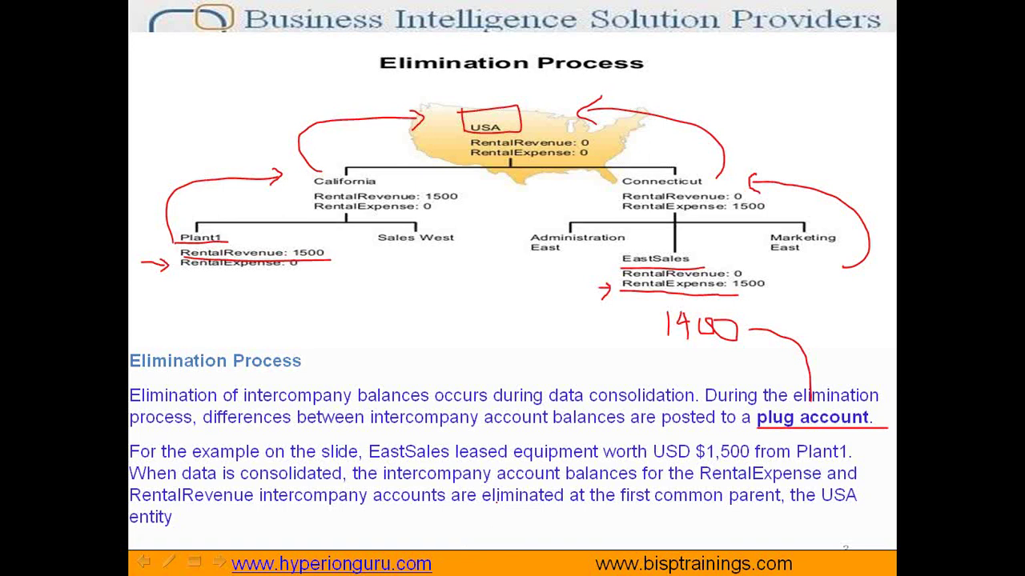
{"action": "key", "text": "Right"}
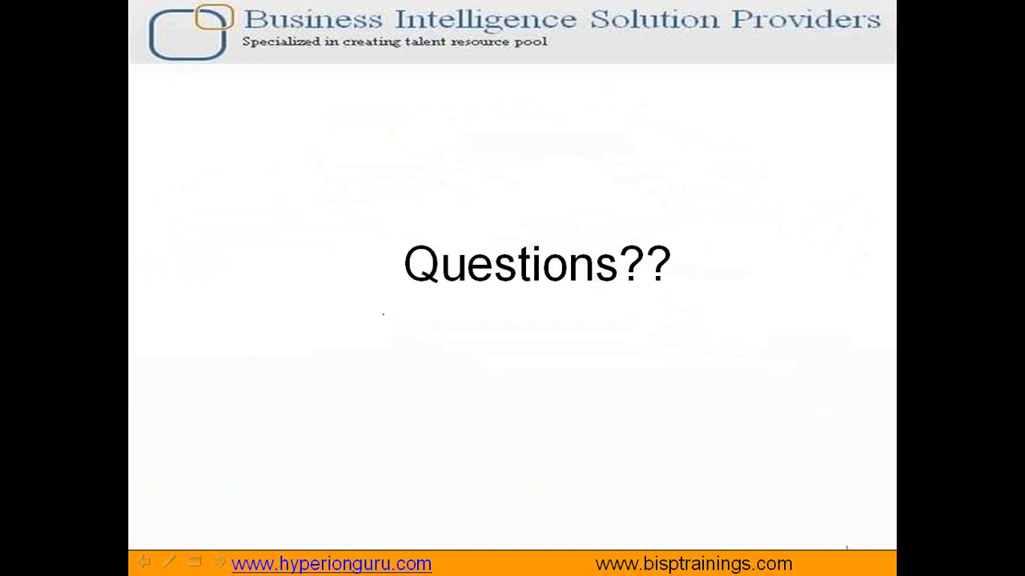